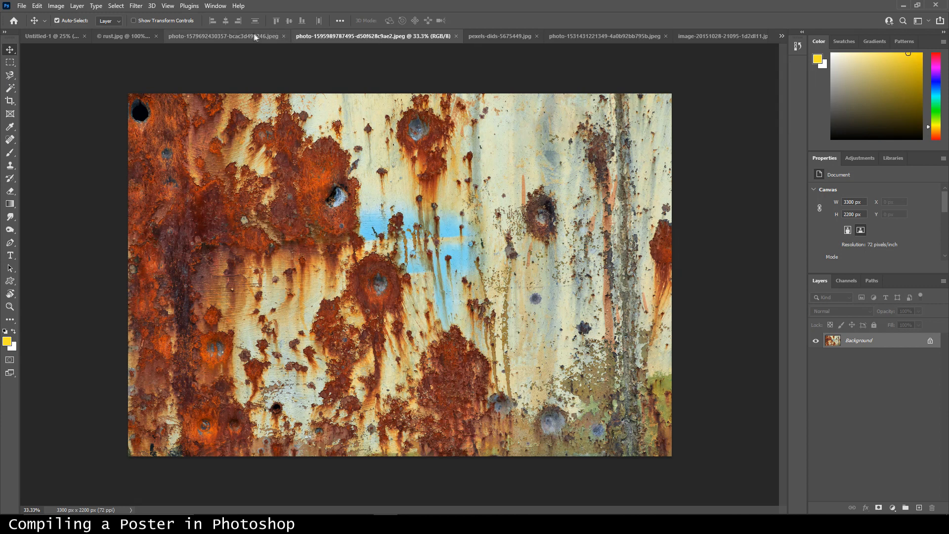
Step: Look through the open rust textures, the face portrait and the moonlit house image to compare poster source material
left_click(500, 36)
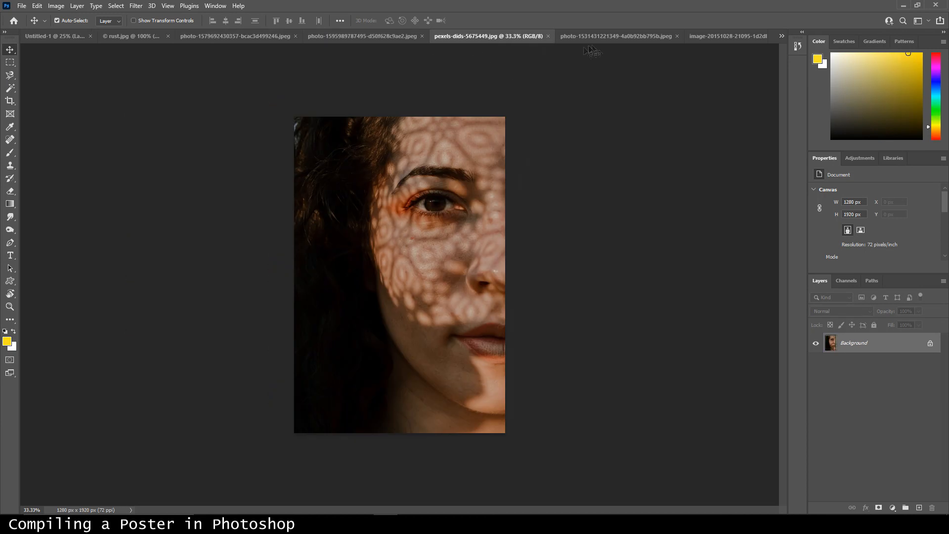
left_click(568, 36)
left_click(457, 39)
left_click(616, 36)
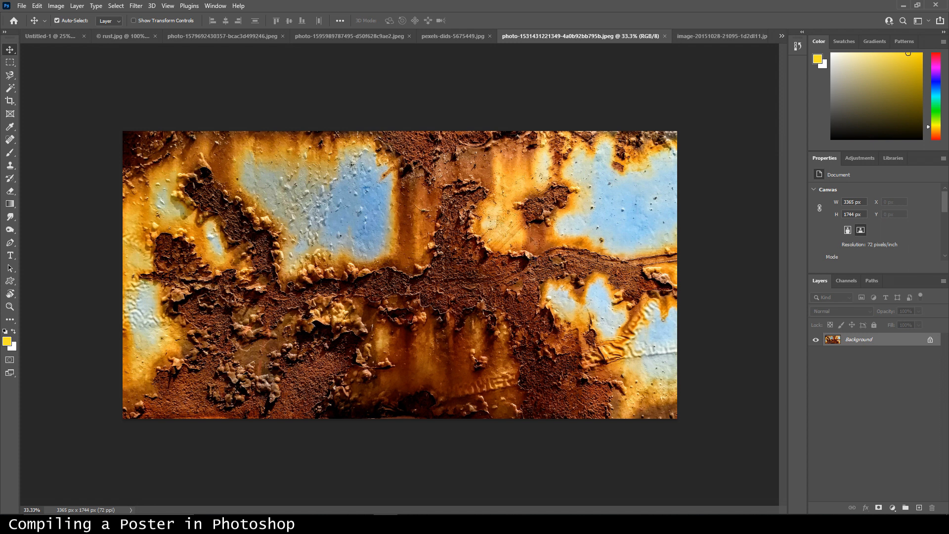
left_click(250, 38)
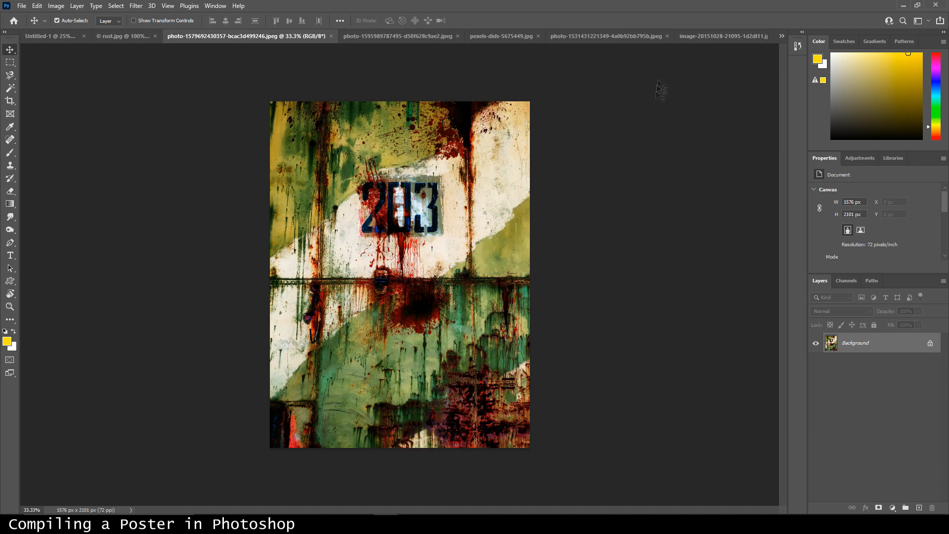
left_click(698, 38)
key("ctrl+a")
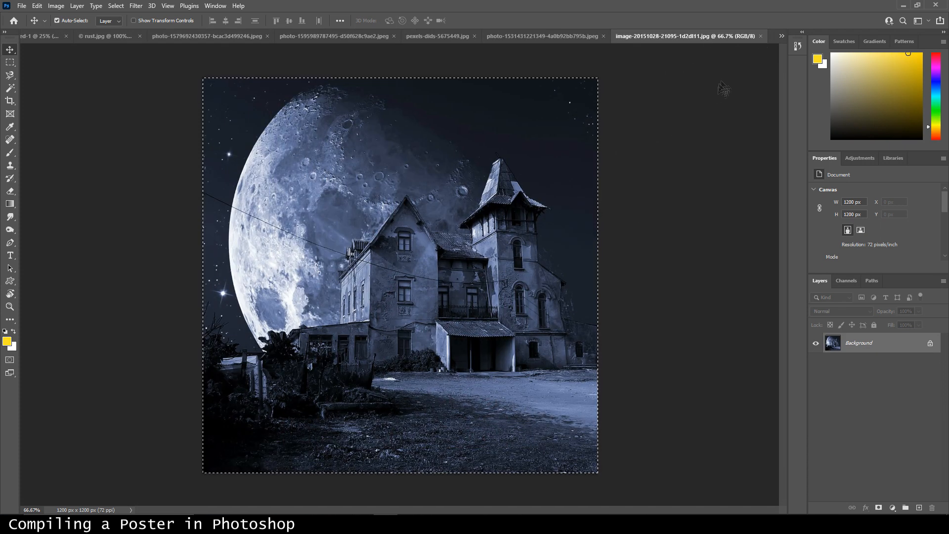
left_click(781, 37)
left_click(820, 93)
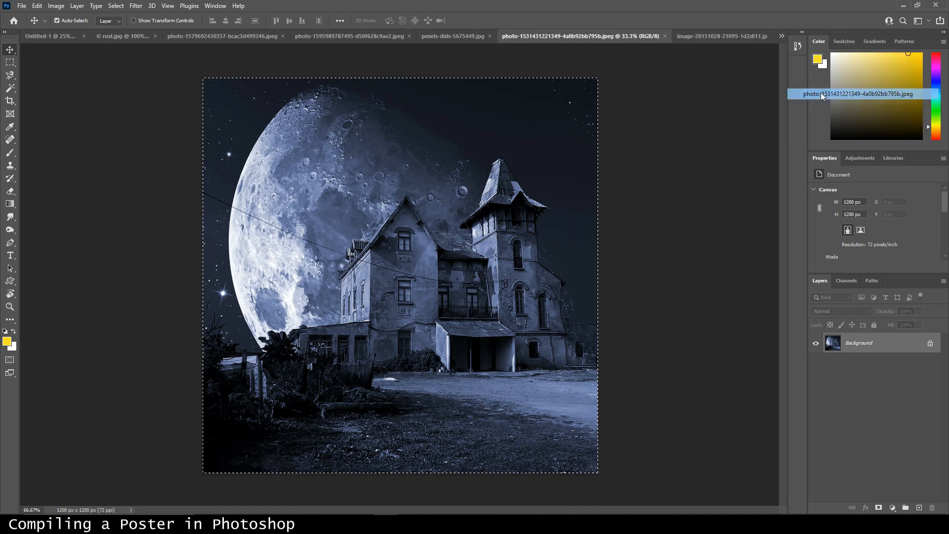
Step: Bring up haunted_house-2-800x600.jpg and close that document
left_click(782, 37)
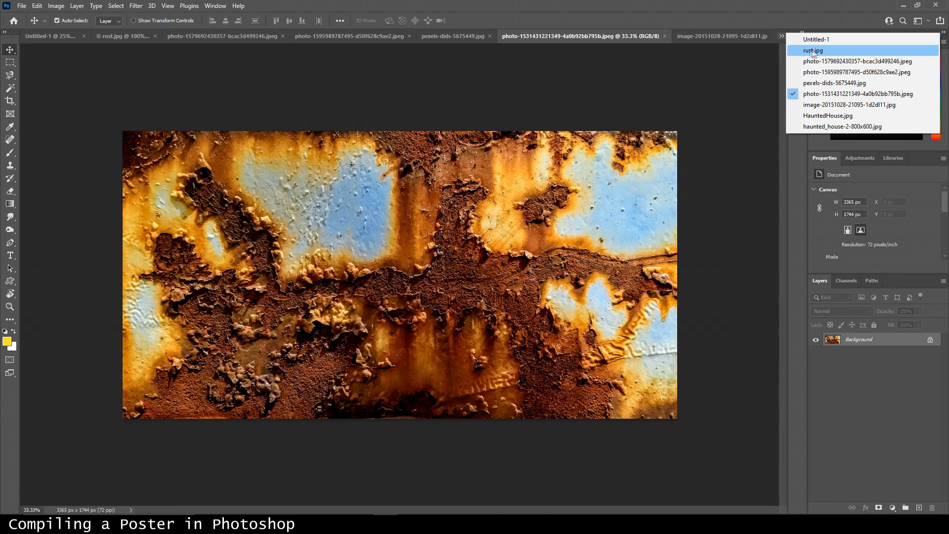
left_click(830, 127)
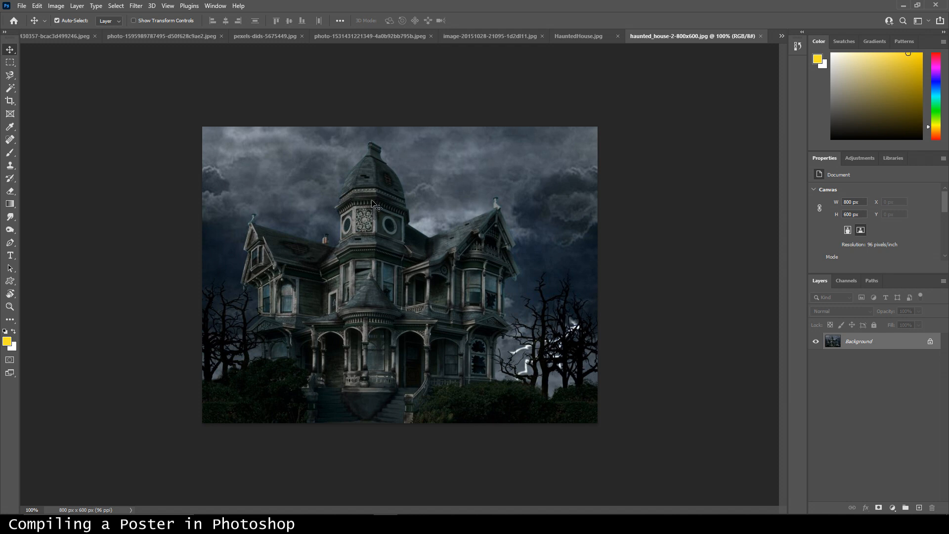
left_click(760, 38)
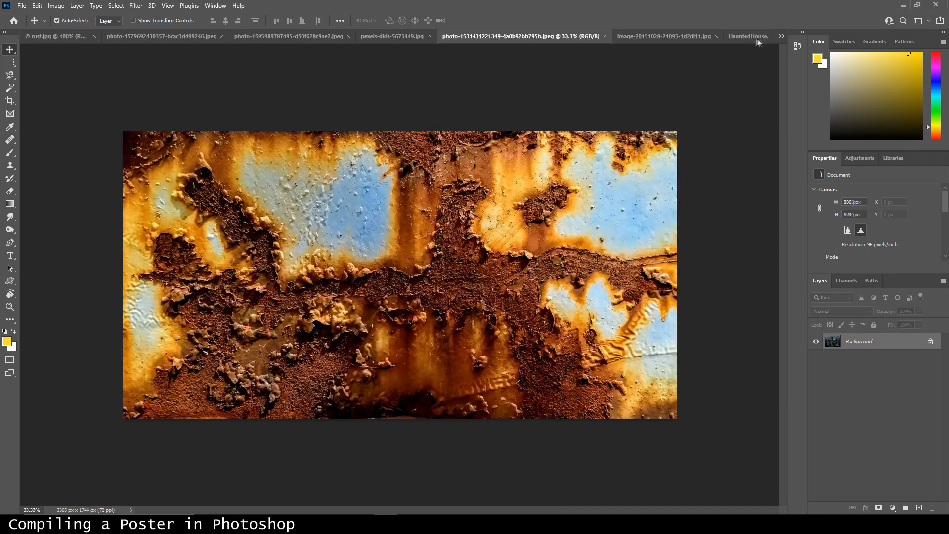
Step: Compare HauntedHouse.jpg with the moonlit house image, briefly marking out the group of bats in the sky with a rectangular selection
left_click(764, 36)
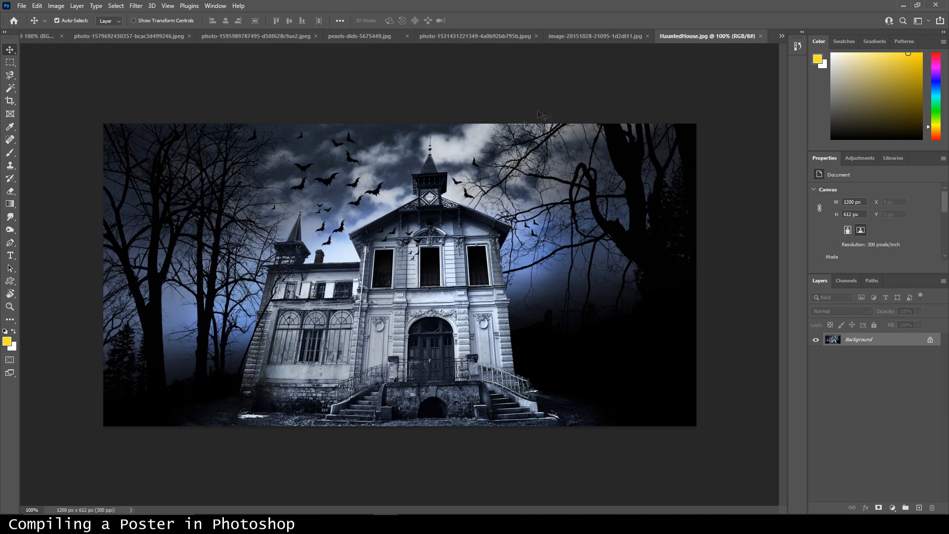
left_click(608, 37)
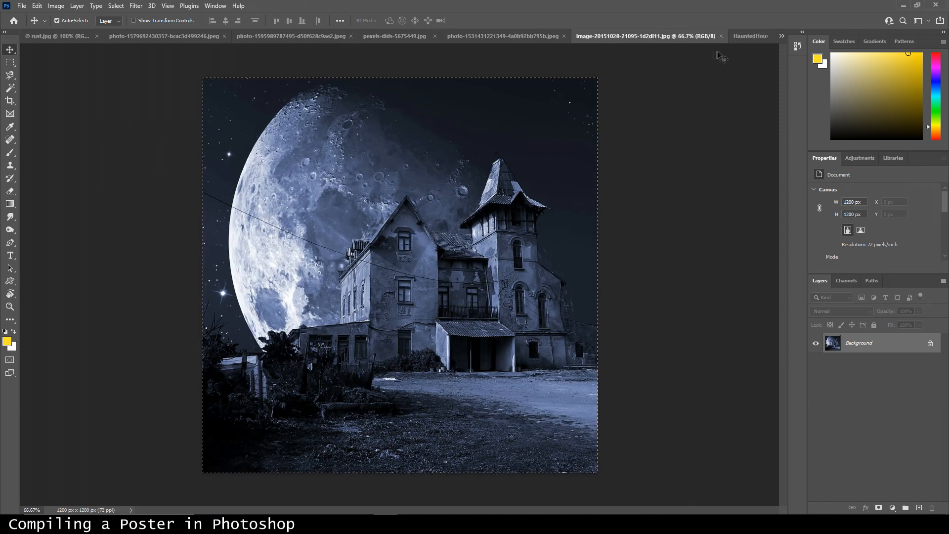
left_click(738, 38)
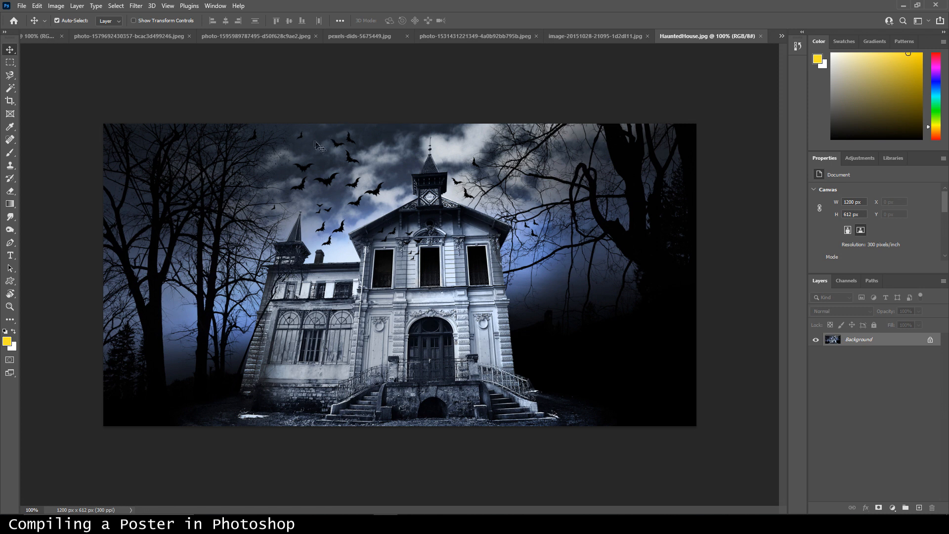
left_click(14, 64)
left_click_drag(291, 133, 364, 215)
key("ctrl+d")
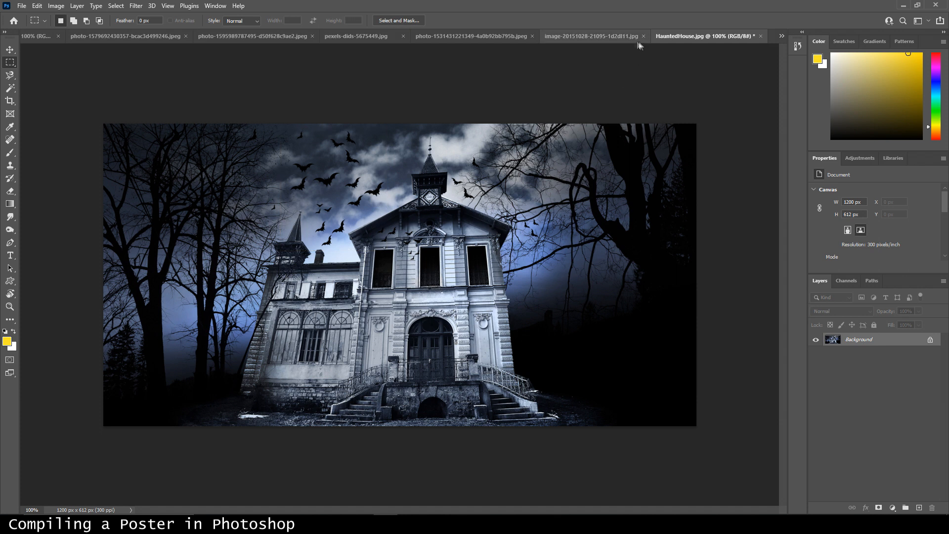
Step: Clear the selection in the moonlit house image and bring up the blank Untitled-1 poster document
left_click(594, 37)
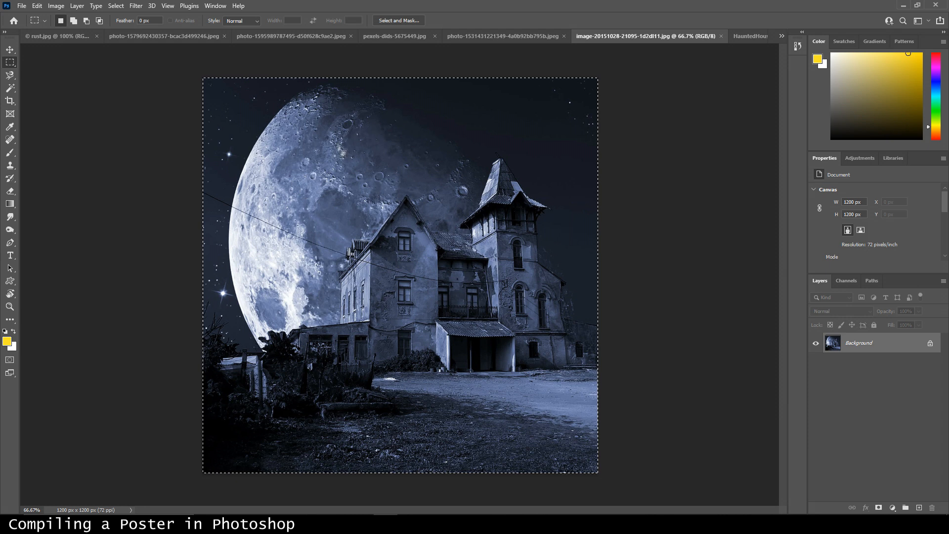
key("ctrl+d")
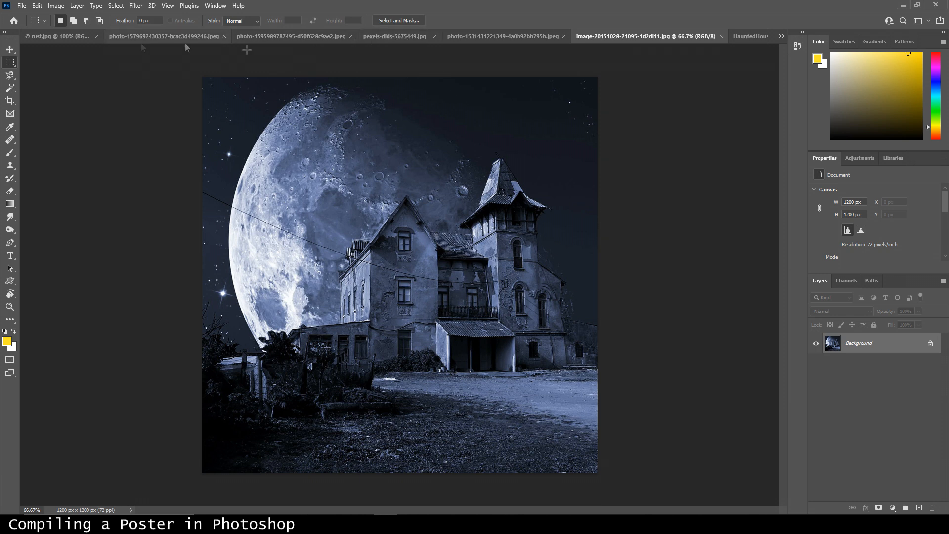
left_click(782, 36)
left_click(808, 40)
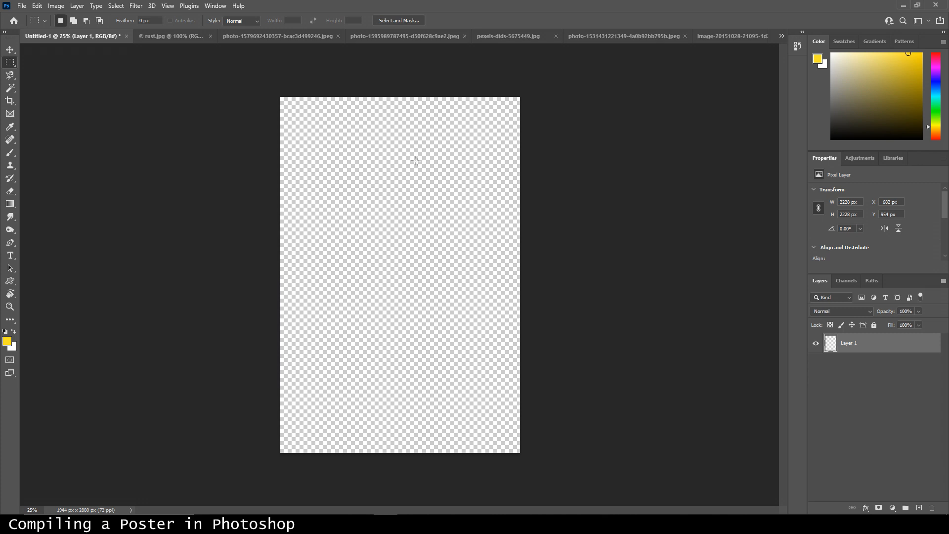
Step: Switch to the browser to check the standard film poster size, and return to Photoshop
key("alt+Tab")
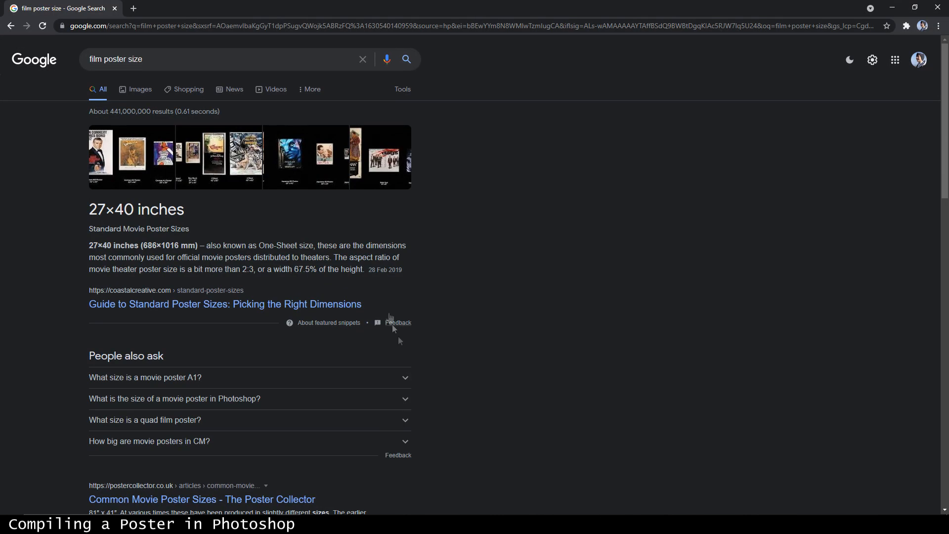
left_click_drag(90, 212, 107, 214)
left_click(115, 215)
left_click(892, 8)
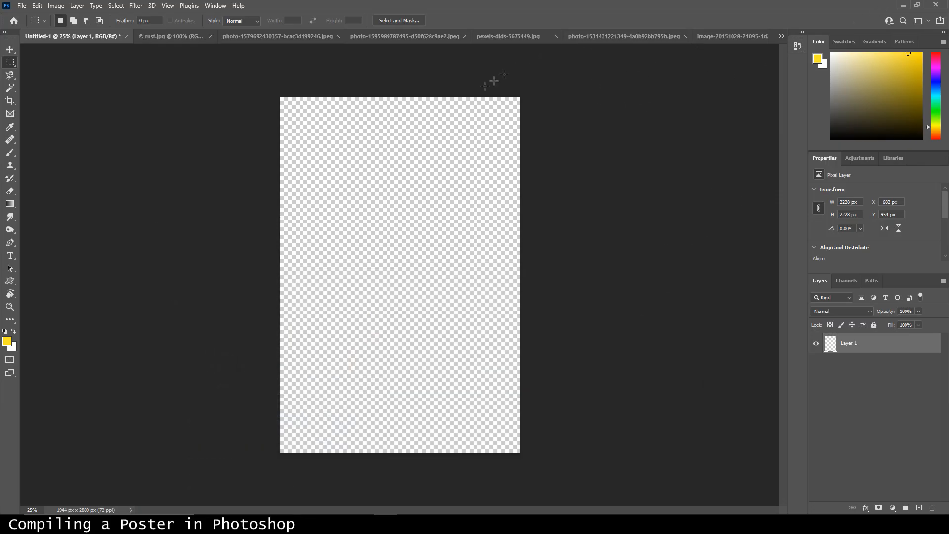
Step: Copy the whole face portrait from pexels-dids-5675449.jpg into the Untitled-1 poster as a new layer
left_click(410, 36)
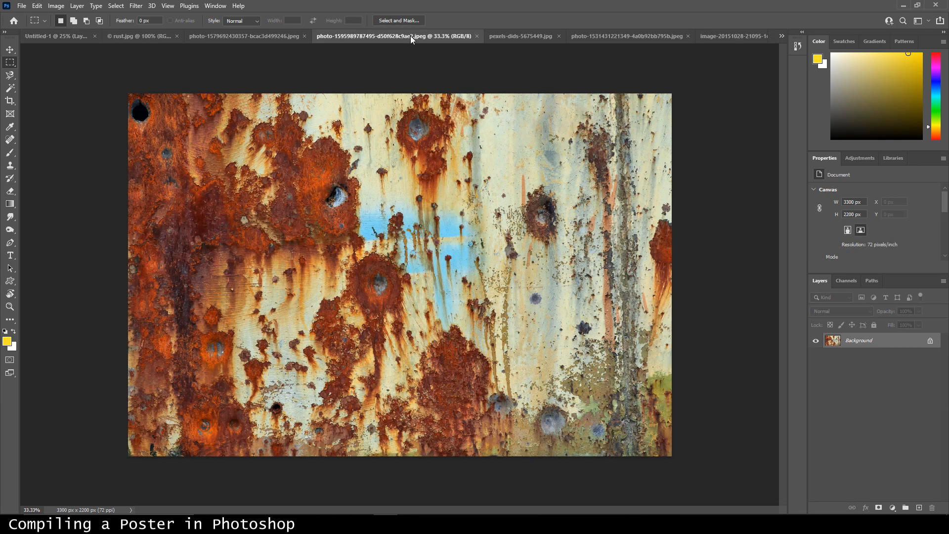
left_click(726, 37)
left_click(556, 33)
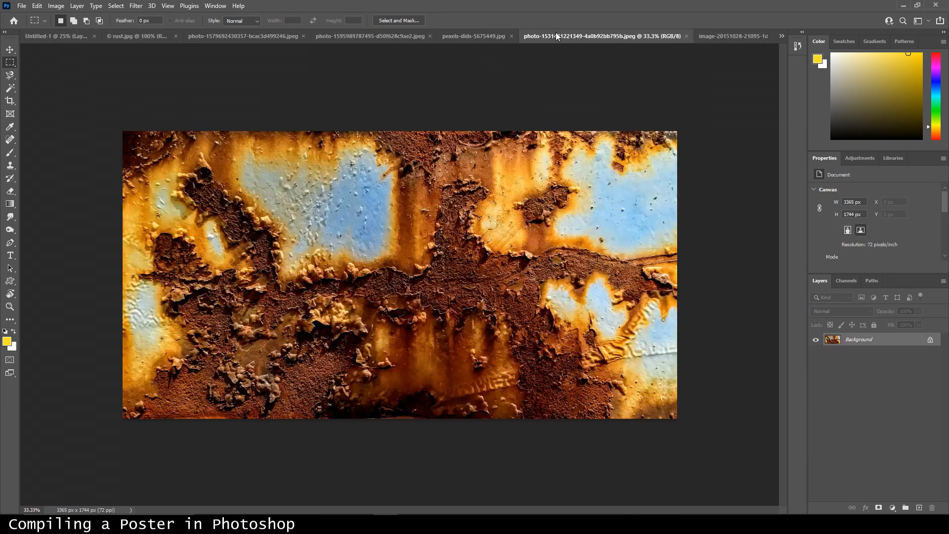
left_click(464, 37)
left_click_drag(294, 118, 557, 493)
left_click_drag(434, 274, 451, 228)
Step: Enlarge the portrait layer proportionally to about 209% so it extends past every edge of the poster canvas
key("ctrl+t")
left_click_drag(485, 162, 544, 85)
key("ctrl+z")
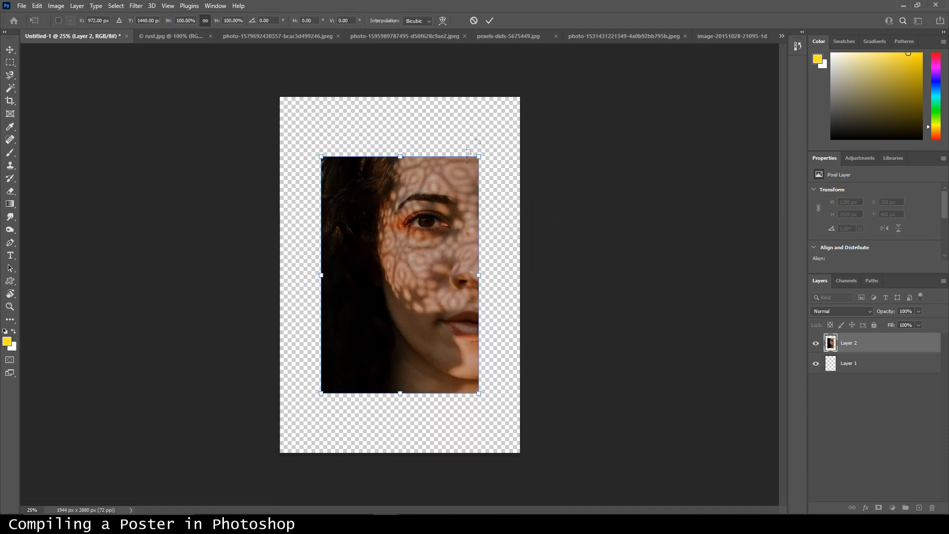
left_click_drag(481, 161, 583, 15)
left_click_drag(510, 100, 448, 187)
left_click_drag(519, 87, 489, 125)
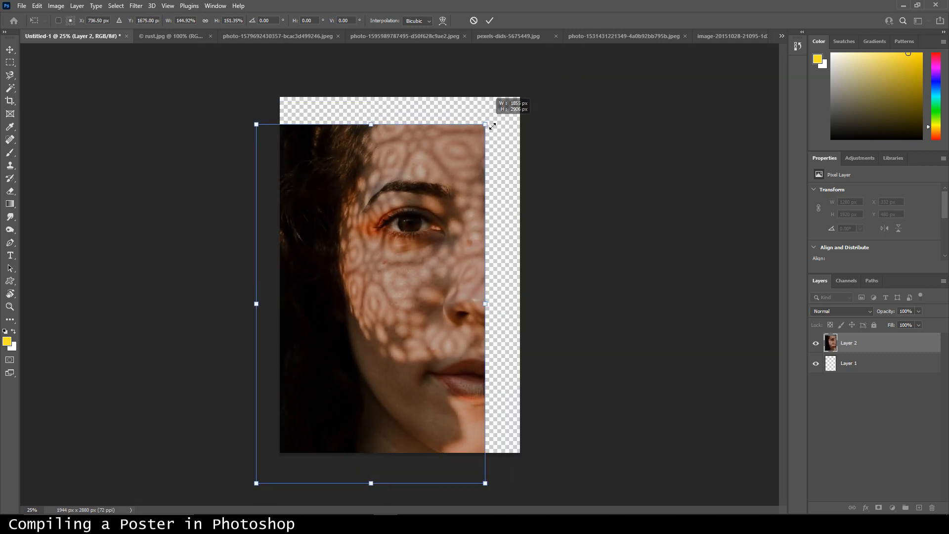
key("ctrl+z")
left_click_drag(521, 89, 496, 123)
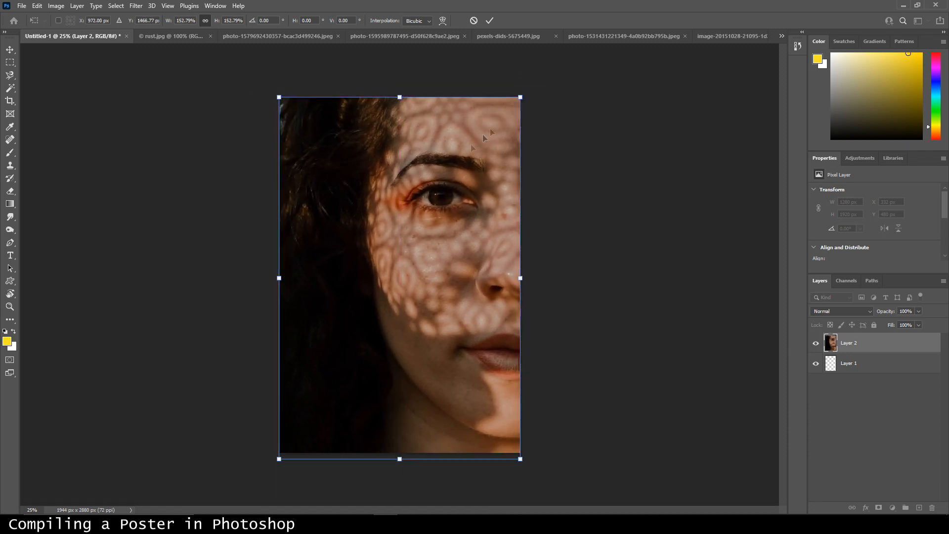
left_click_drag(280, 465, 228, 514)
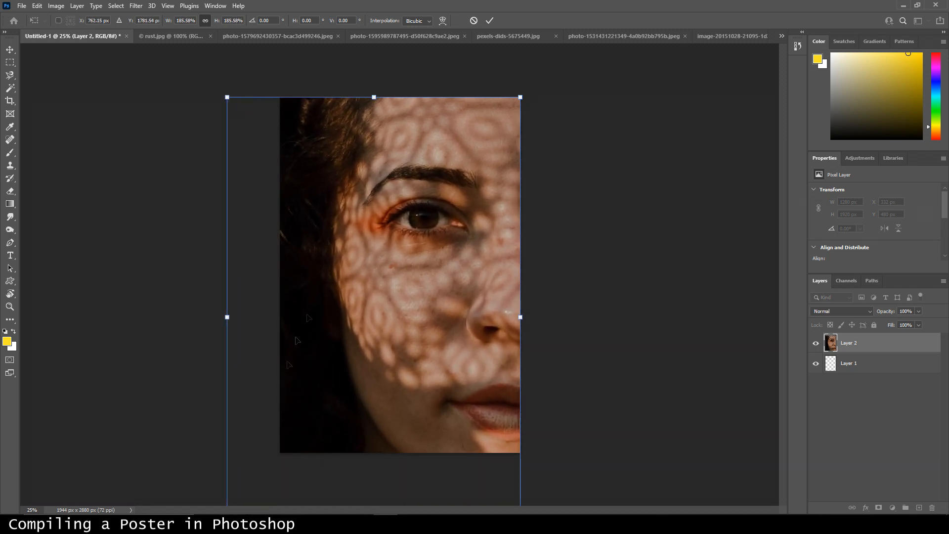
left_click_drag(517, 99, 466, 118)
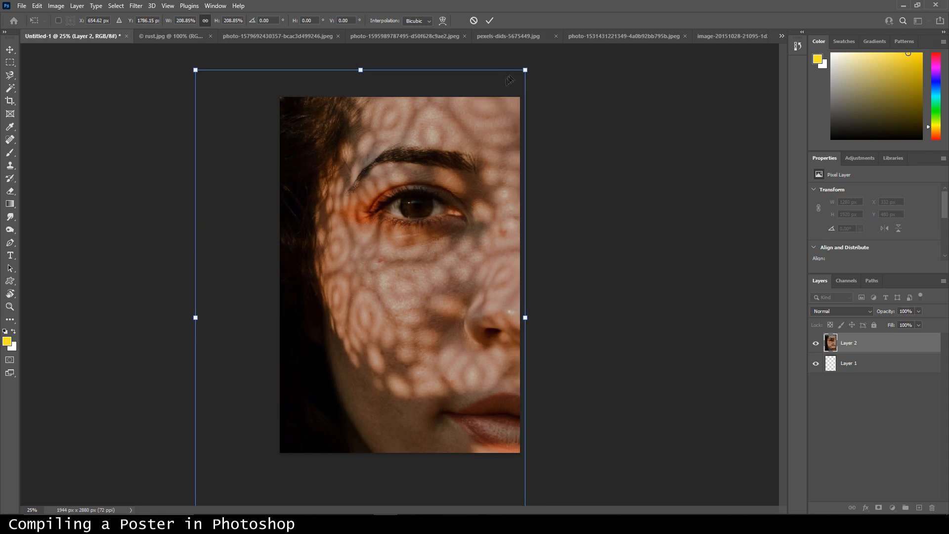
key("Return")
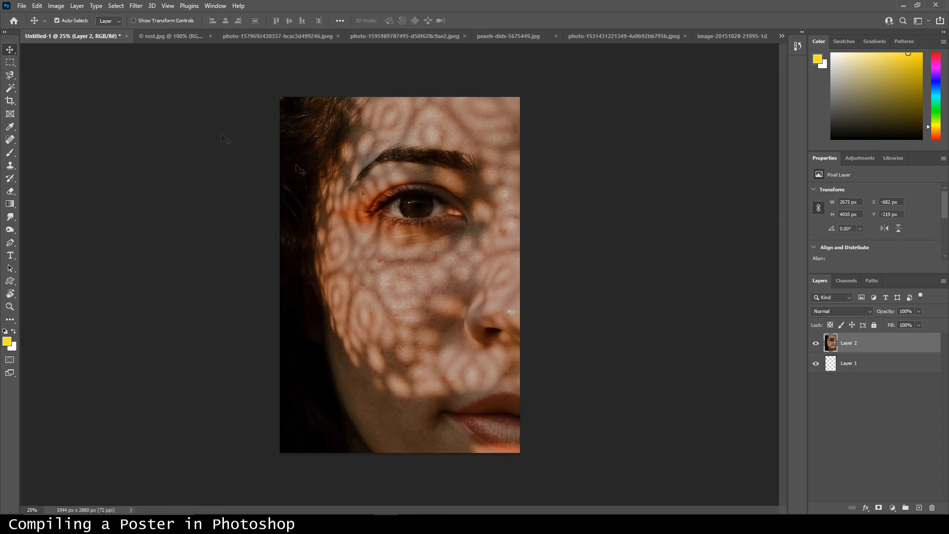
Step: Scale the portrait layer down to about 75%, aligning its upper and right edges with the canvas
key("ctrl+t")
left_click_drag(524, 69, 500, 126)
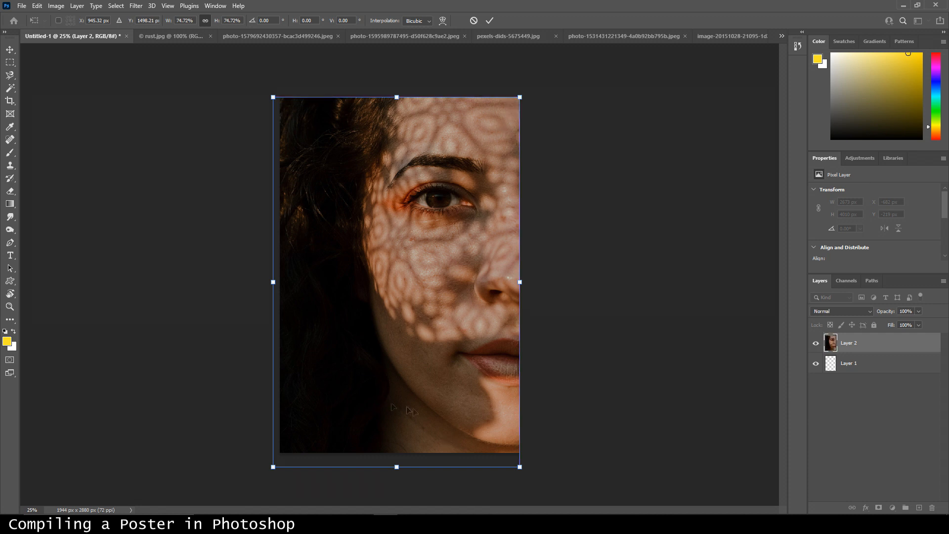
key("Return")
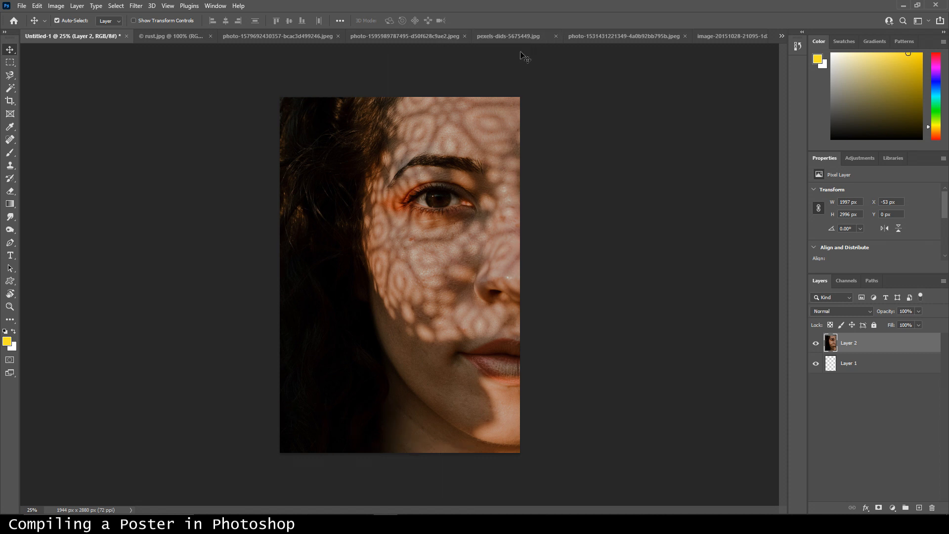
left_click(403, 35)
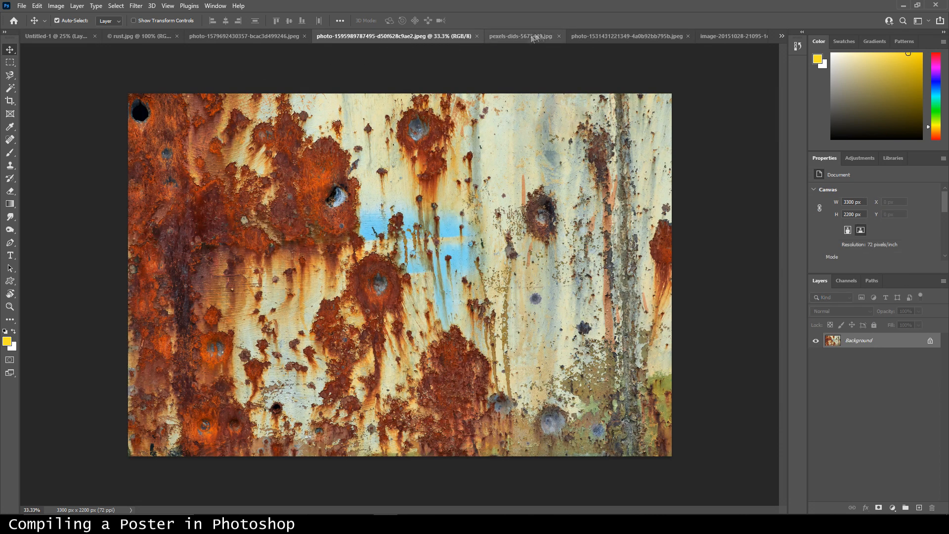
left_click(524, 35)
left_click(643, 36)
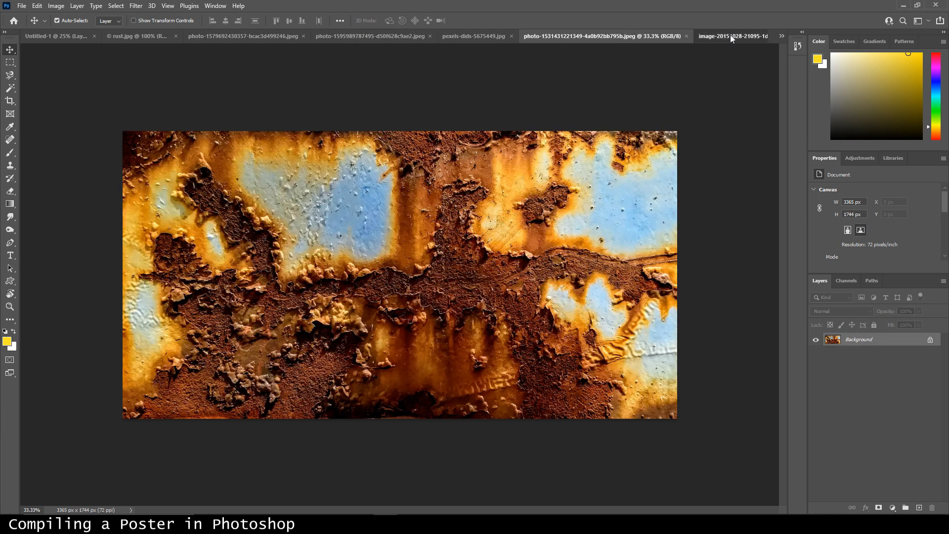
left_click(732, 38)
left_click(554, 36)
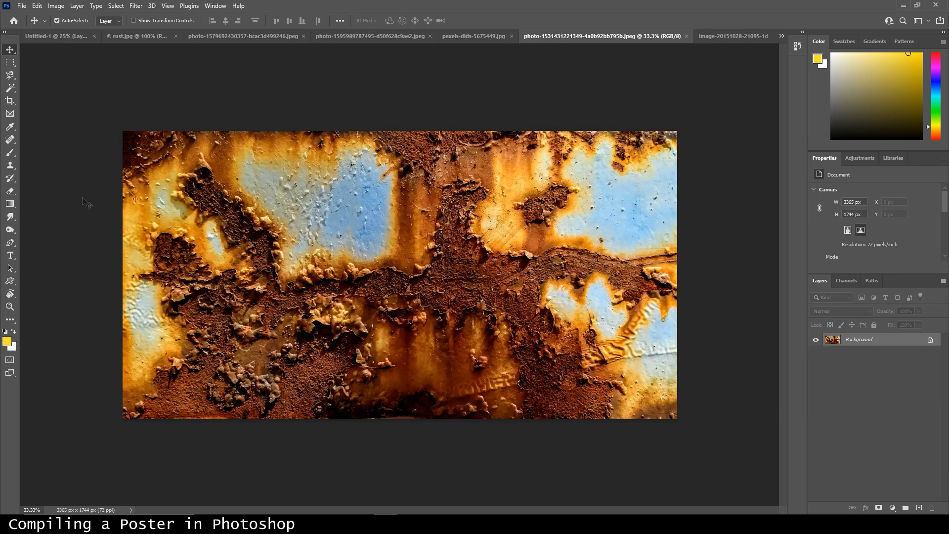
left_click(10, 62)
left_click_drag(98, 95, 691, 509)
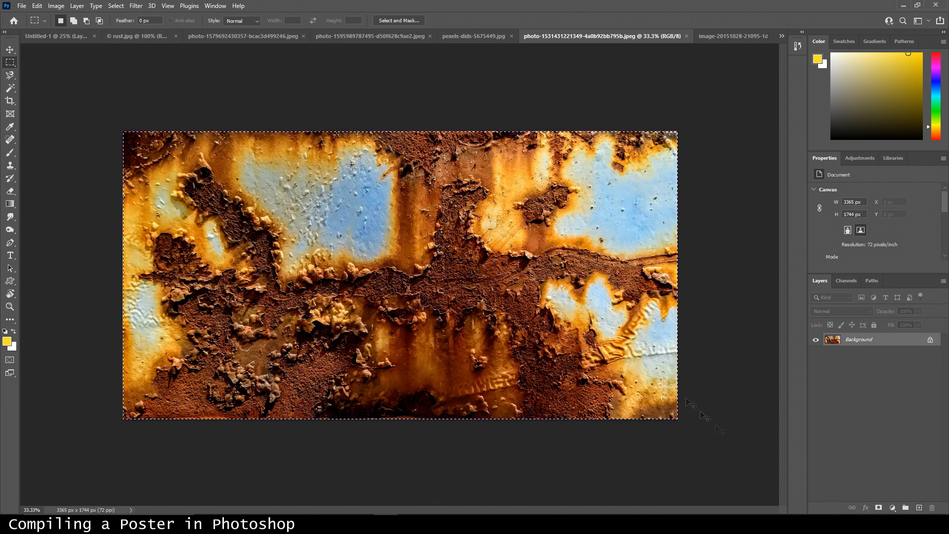
left_click(199, 37)
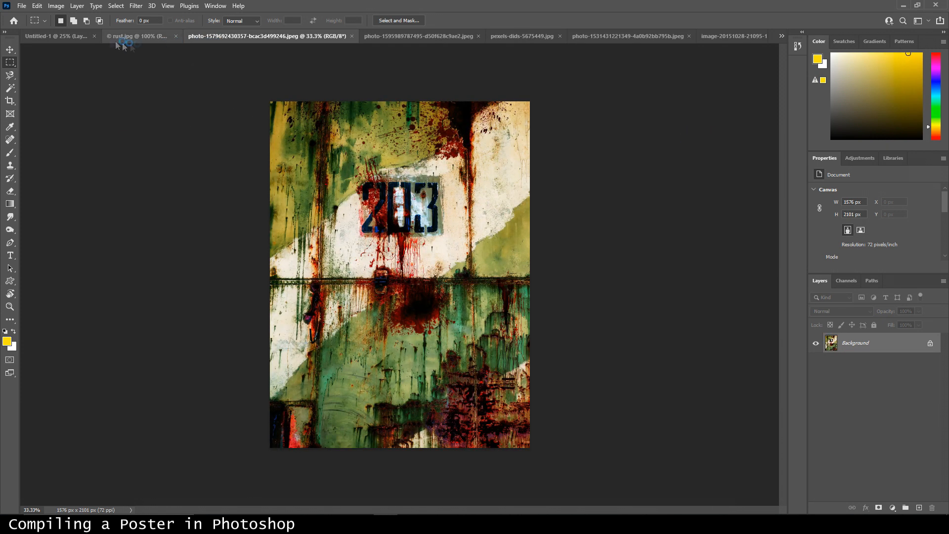
left_click(56, 37)
key("ctrl+v")
Step: Rotate the rust texture layer 90° counterclockwise and align its left edge with the poster canvas
key("ctrl+t")
left_click_drag(638, 122, 665, 430)
key("ctrl+z")
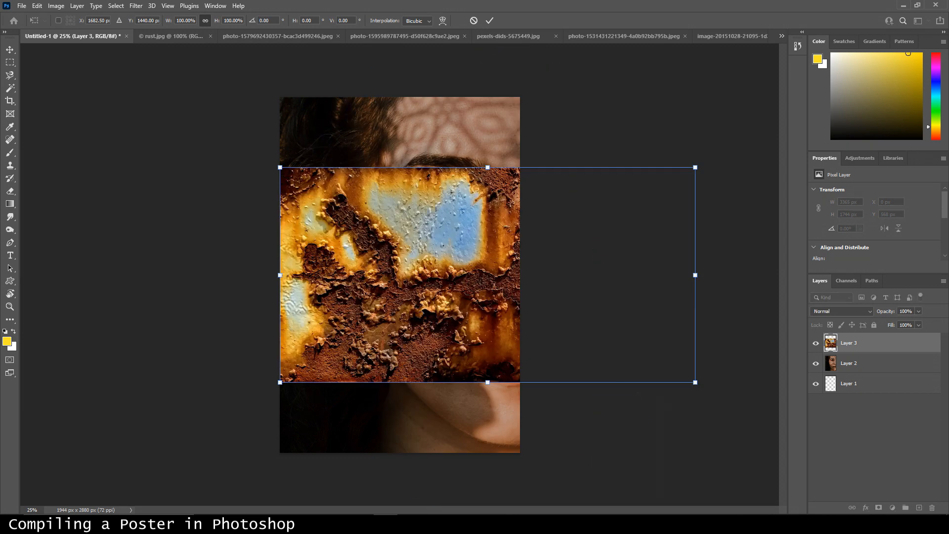
right_click(453, 262)
left_click(481, 399)
right_click(478, 311)
left_click(517, 452)
left_click_drag(525, 260, 425, 268)
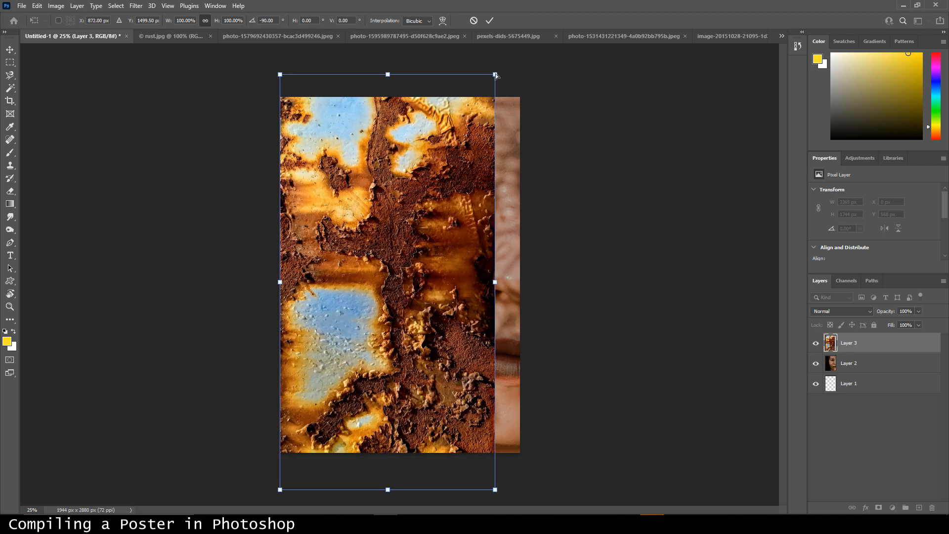
Step: Enlarge the rust texture layer proportionally to about 157% and reposition it so it covers the whole poster canvas
left_click_drag(496, 76, 535, 47)
left_click_drag(478, 101, 562, 20)
left_click_drag(509, 100, 460, 198)
left_click_drag(508, 120, 474, 159)
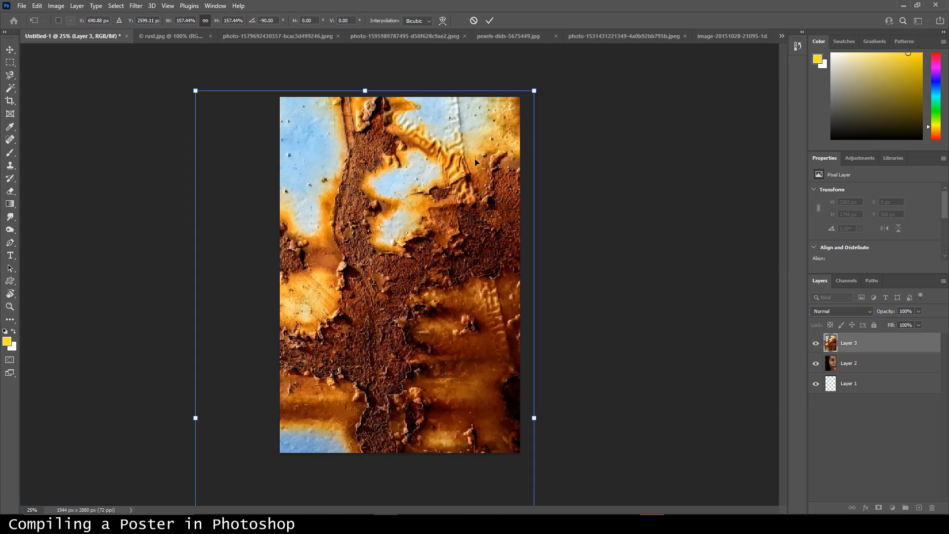
Step: Try rotating the rust texture layer 180°, and turn it back to its previous orientation
right_click(475, 159)
left_click(537, 295)
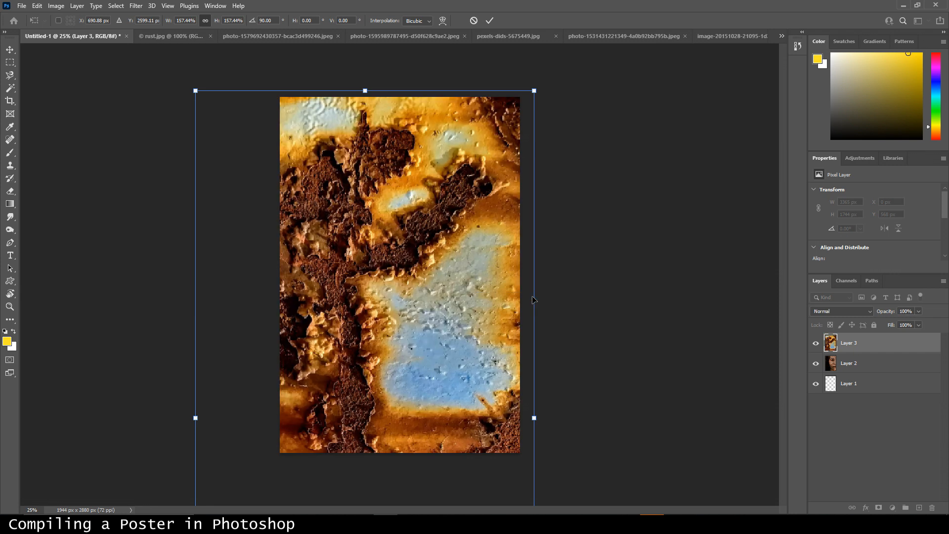
right_click(479, 250)
left_click(534, 384)
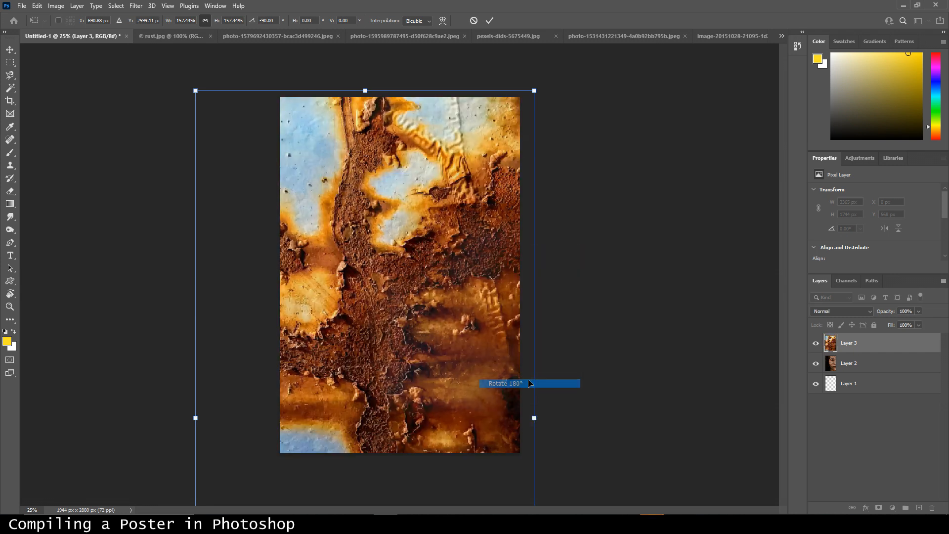
Step: Shift the enlarged rust texture slightly upward on the canvas and apply the transformation
left_click_drag(434, 207, 434, 193)
key("Return")
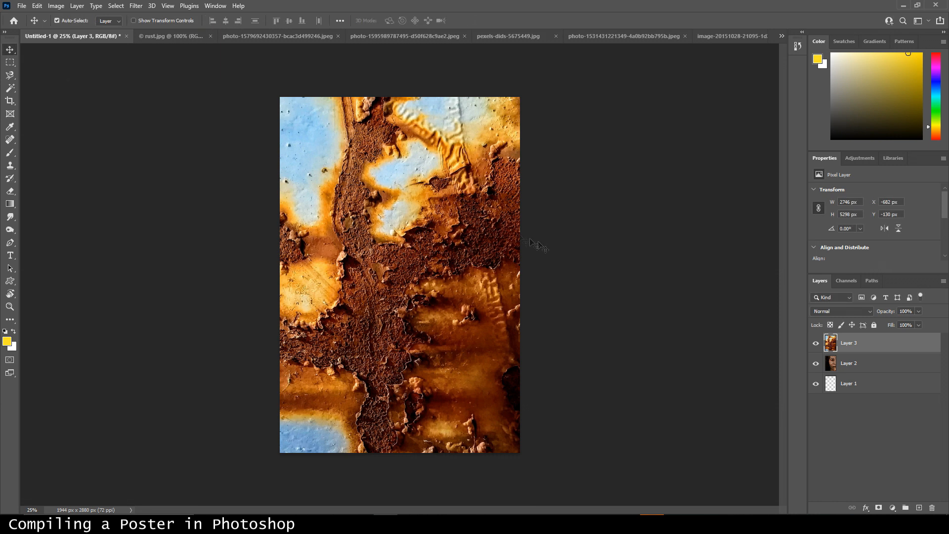
Step: Try lowering the rust texture layer's opacity to about 19% in its blending options, and return it to 100%
double_click(878, 343)
left_click_drag(235, 89, 203, 92)
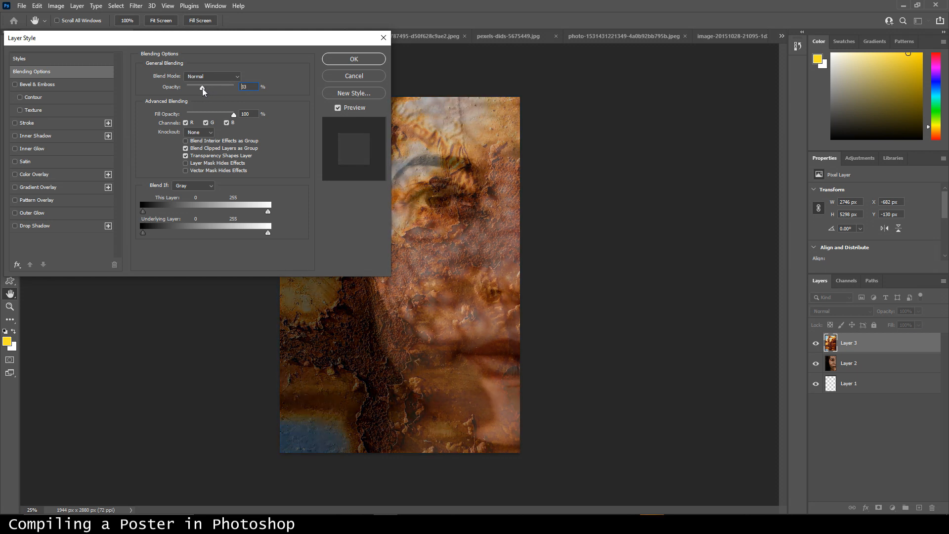
left_click_drag(221, 37, 783, 140)
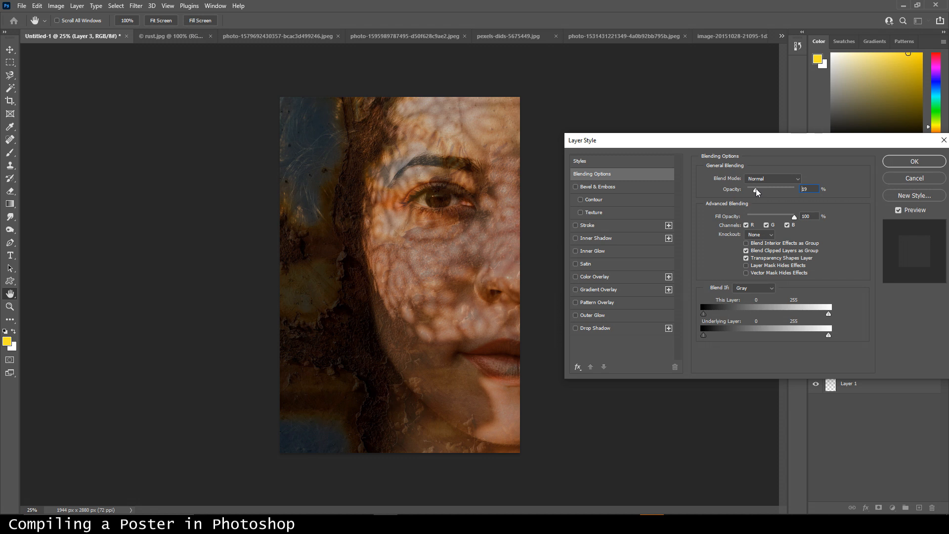
left_click_drag(756, 190, 825, 190)
left_click(905, 163)
Step: Set the rust texture layer's blend mode to Overlay
left_click(848, 310)
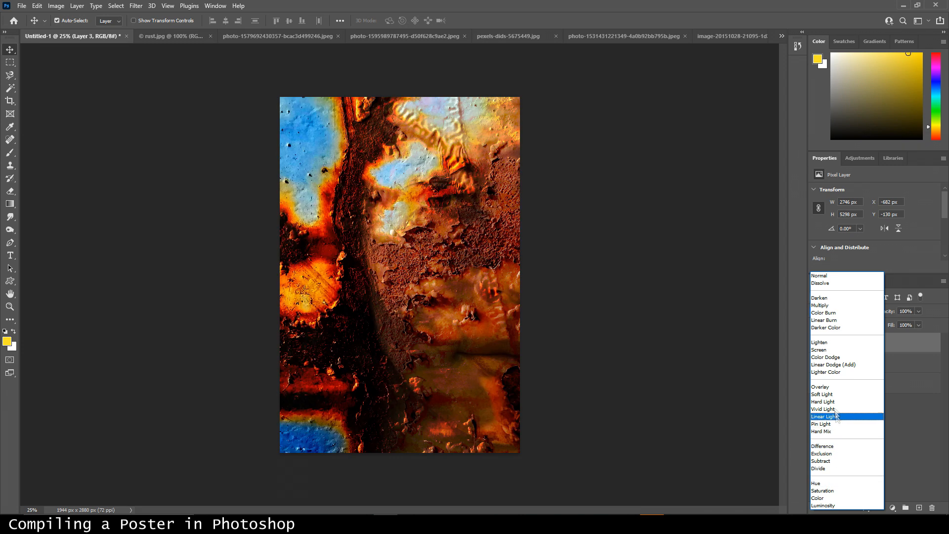
left_click(831, 388)
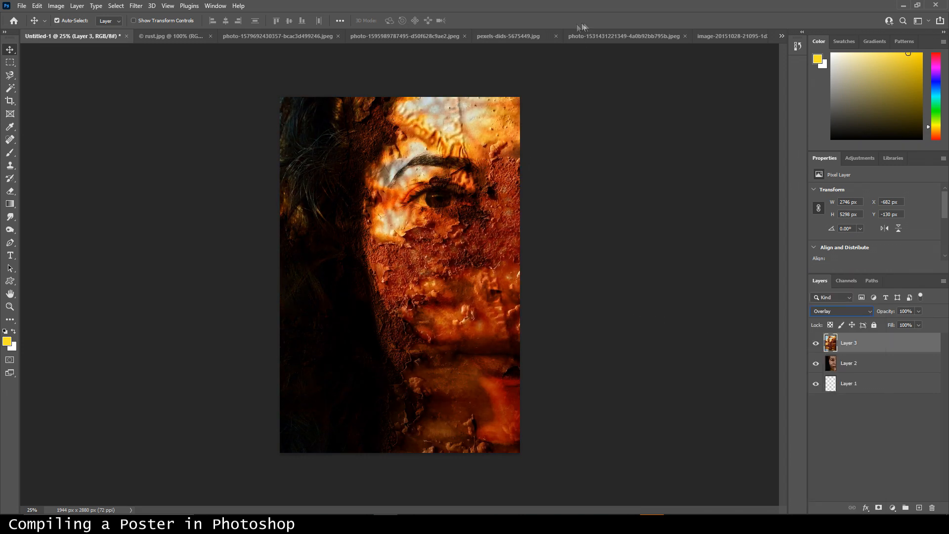
Step: Look through the open source documents, including the portrait, rust textures and moonlit house, for the next image to add to the poster
left_click(505, 33)
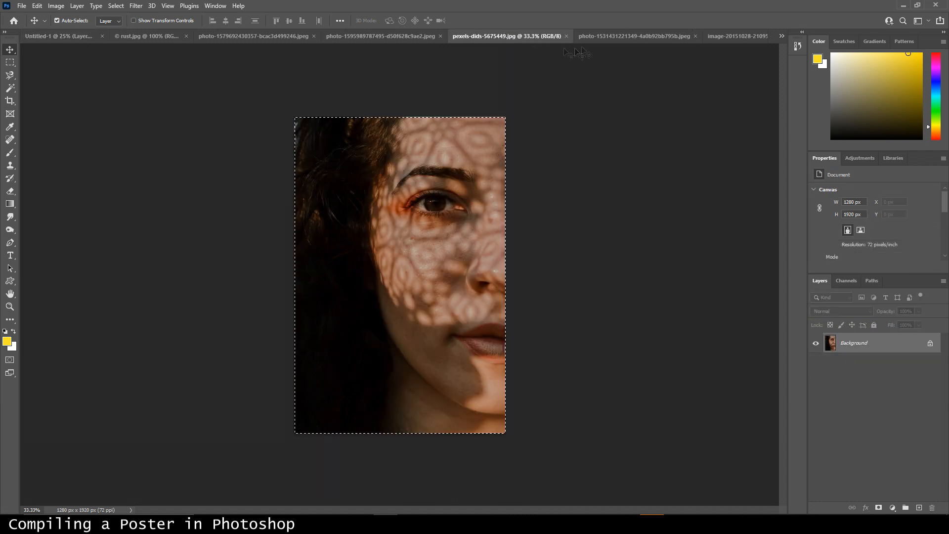
left_click(635, 35)
left_click(731, 35)
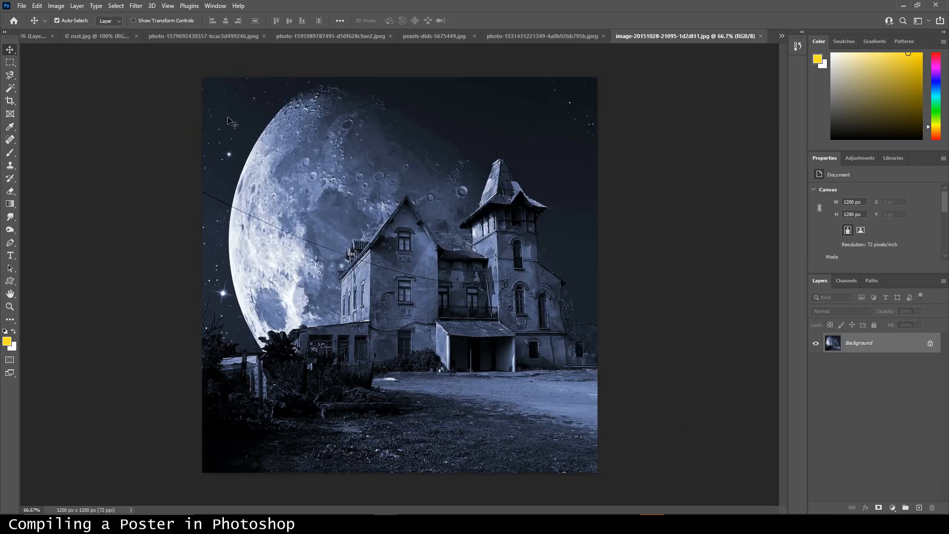
left_click(279, 36)
left_click(633, 36)
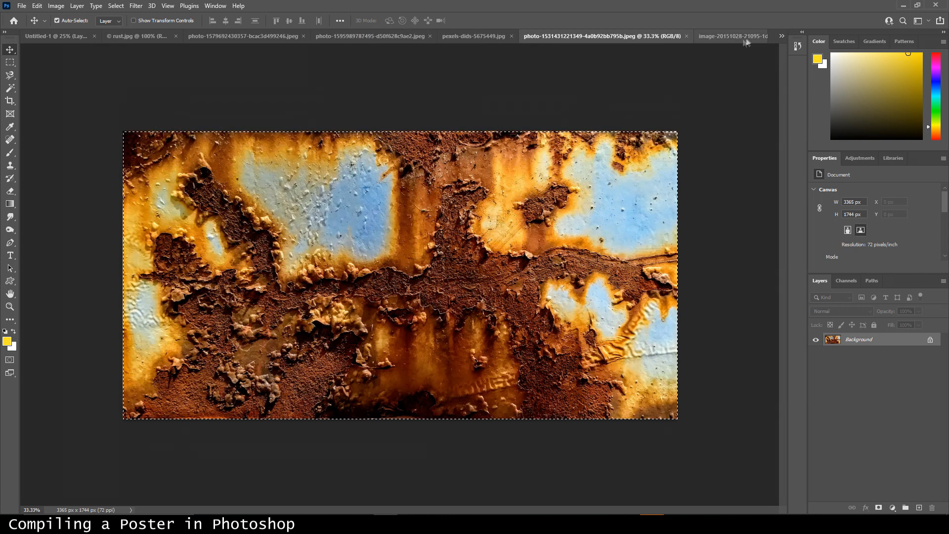
left_click(747, 39)
left_click(568, 40)
left_click(672, 38)
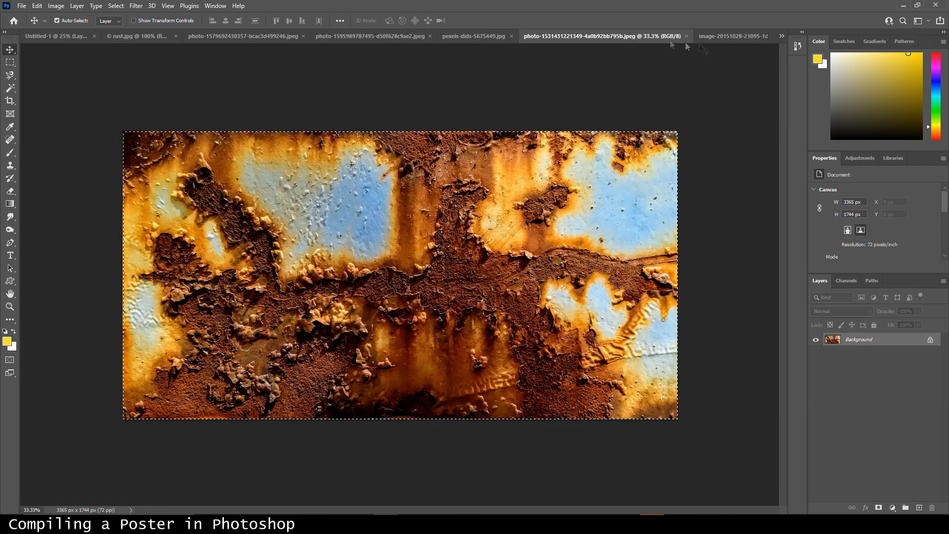
left_click(732, 35)
left_click(781, 36)
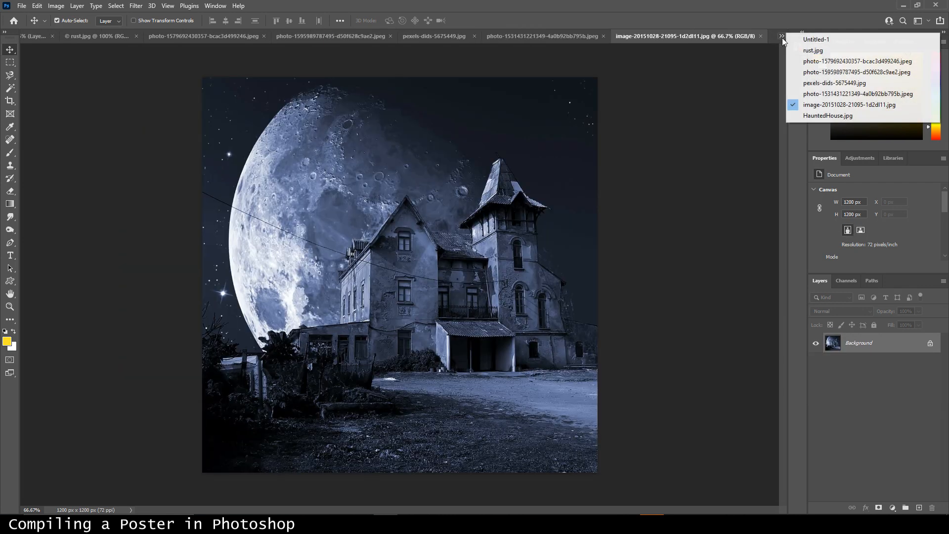
left_click(813, 93)
left_click(781, 36)
left_click(810, 60)
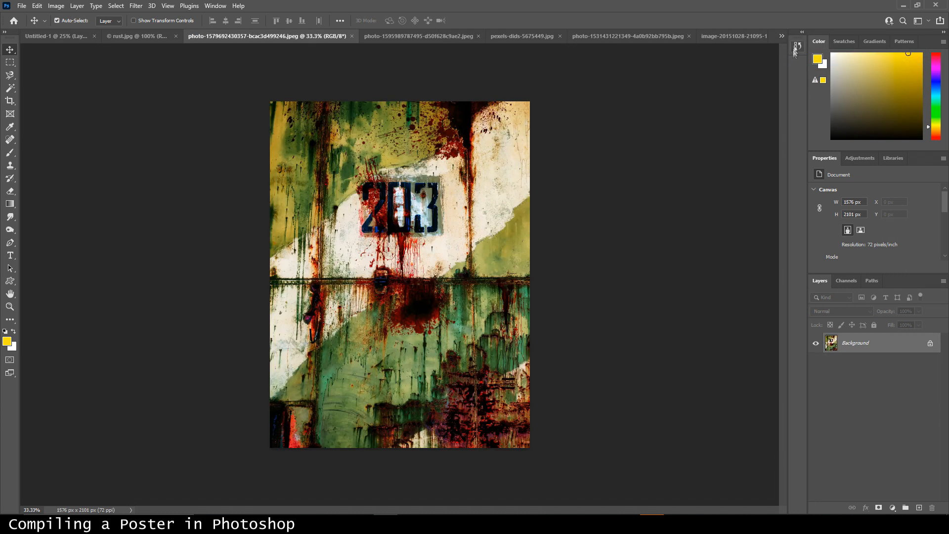
left_click(782, 36)
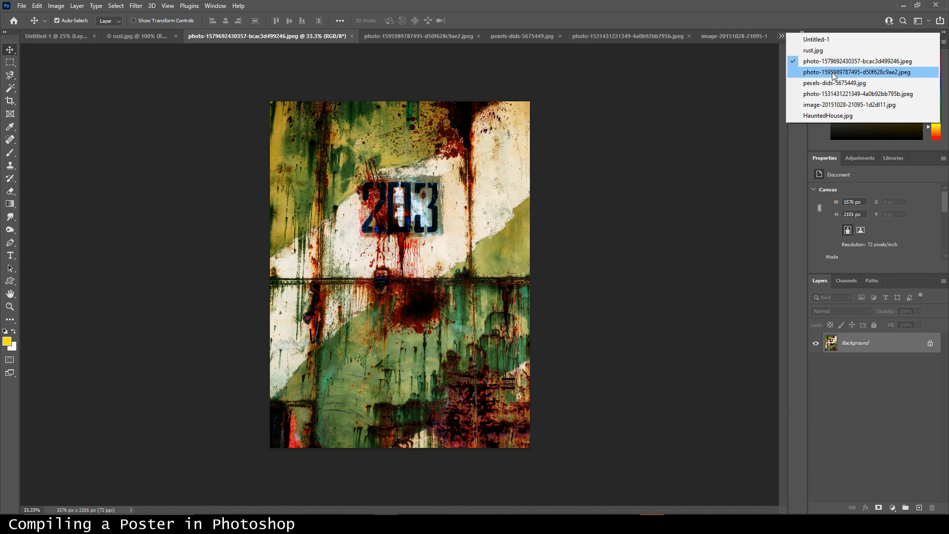
left_click(836, 94)
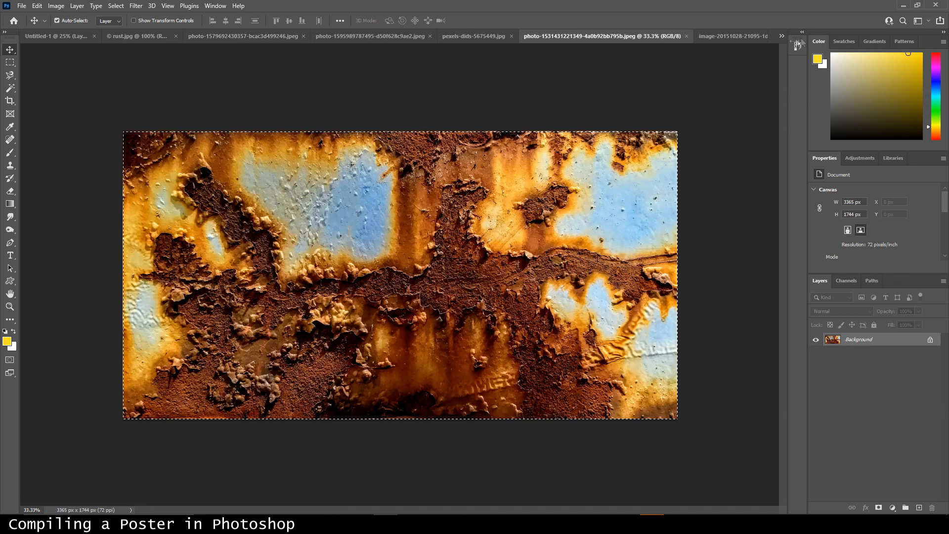
left_click(724, 36)
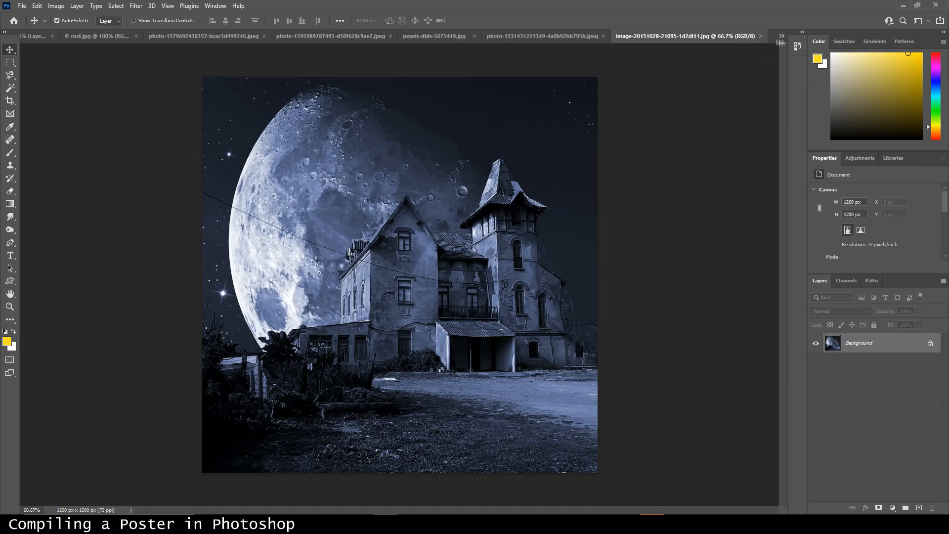
Step: Copy the entire haunted house picture from HauntedHouse.jpg and return to the Untitled-1 poster
left_click(781, 36)
left_click(840, 106)
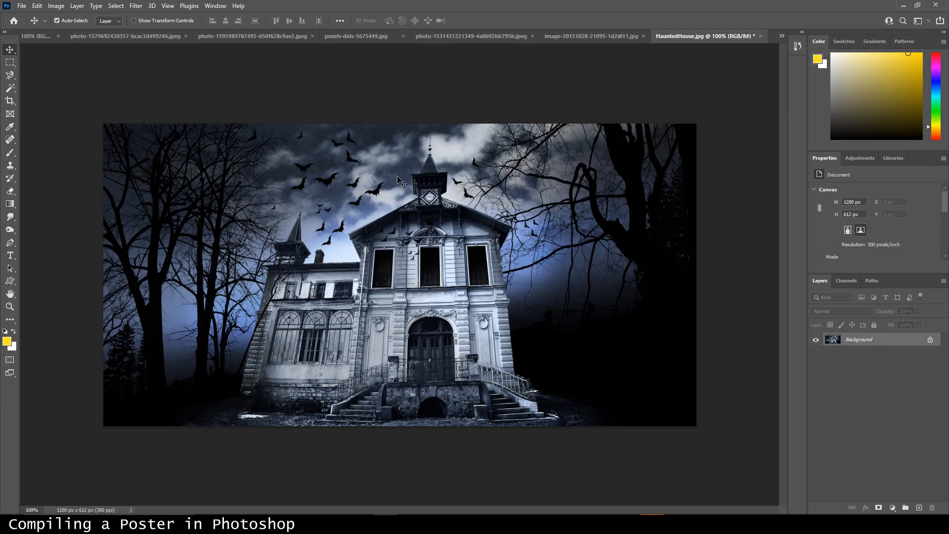
left_click(14, 64)
left_click_drag(176, 125, 256, 216)
left_click(301, 211)
left_click_drag(104, 124, 732, 477)
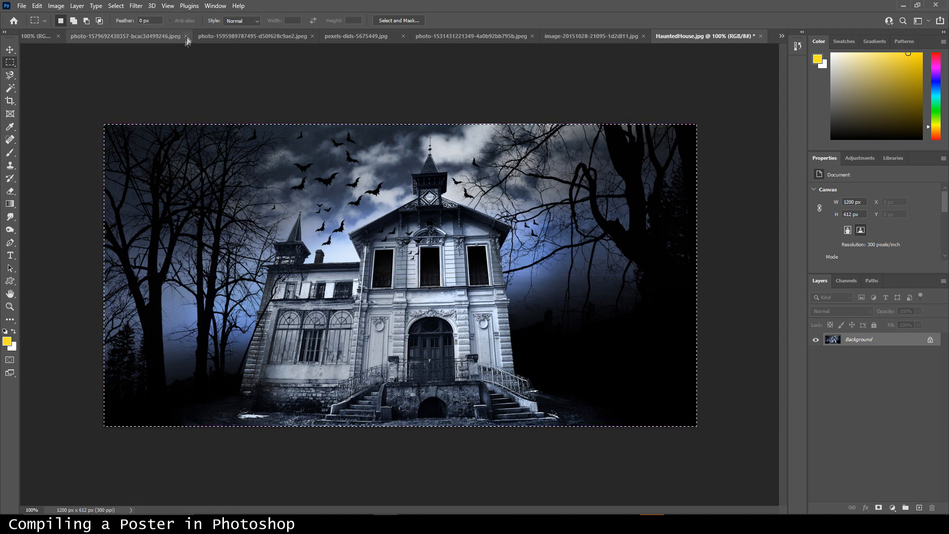
left_click(42, 36)
left_click(781, 38)
left_click(806, 39)
left_click(506, 36)
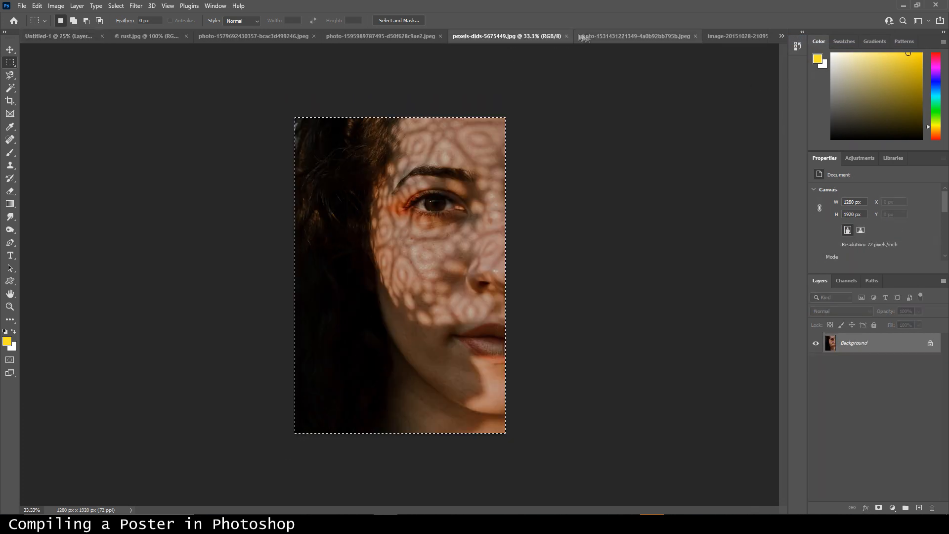
left_click(392, 36)
left_click_drag(492, 38, 505, 38)
left_click(567, 36)
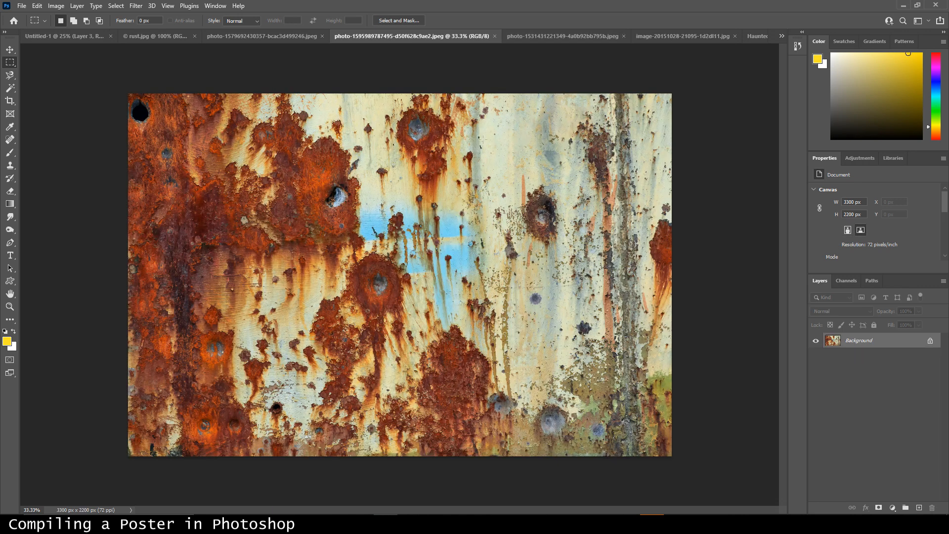
left_click(495, 36)
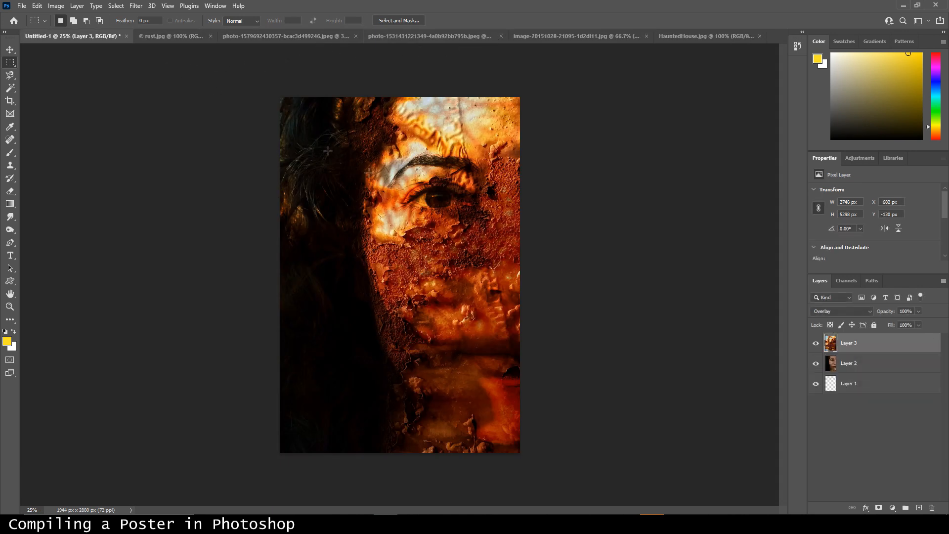
Step: Paste the haunted house picture as a new layer, enlarged to about 556% and positioned across the poster's lower half
key("ctrl+v")
key("ctrl+t")
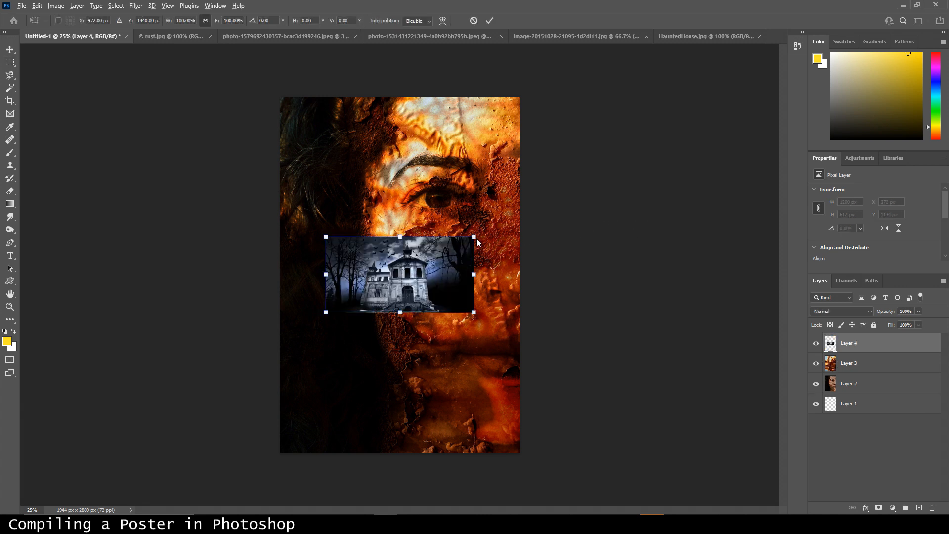
left_click_drag(476, 239, 699, 99)
key("ctrl+z")
left_click_drag(477, 243, 835, 60)
left_click_drag(329, 307, 317, 409)
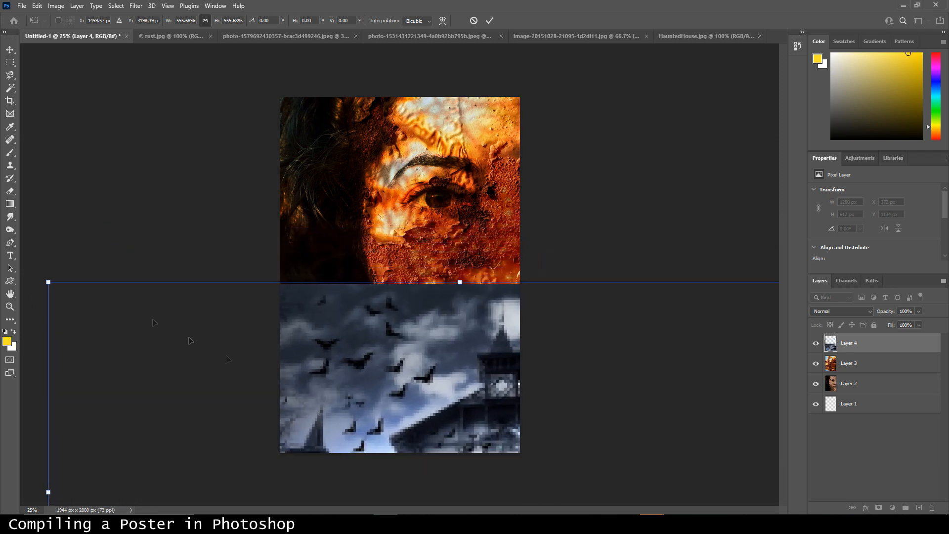
left_click(11, 48)
left_click_drag(468, 322, 407, 321)
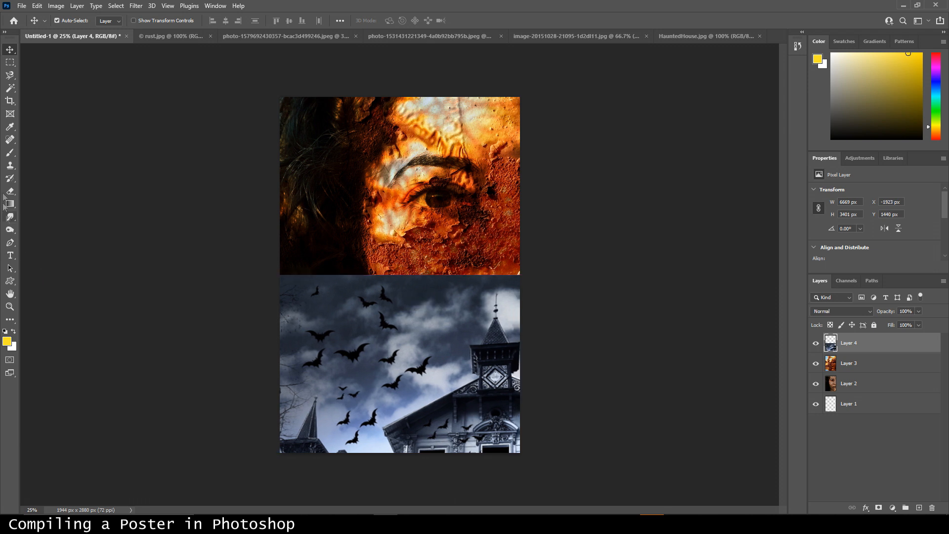
Step: Clone bats and cloudy sky from the house picture over the dark hair beside the eye with the Clone Stamp tool
right_click(11, 153)
left_click(11, 165)
right_click(11, 165)
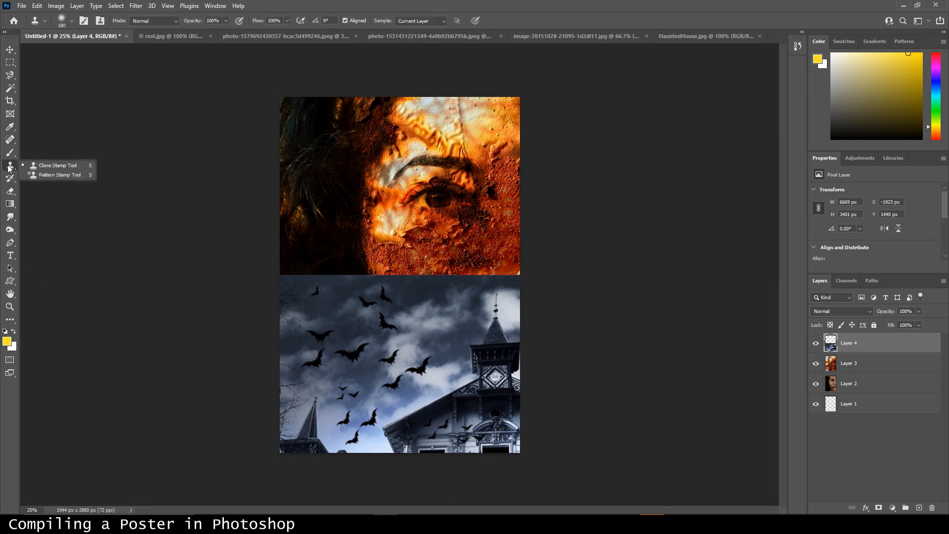
left_click(32, 166)
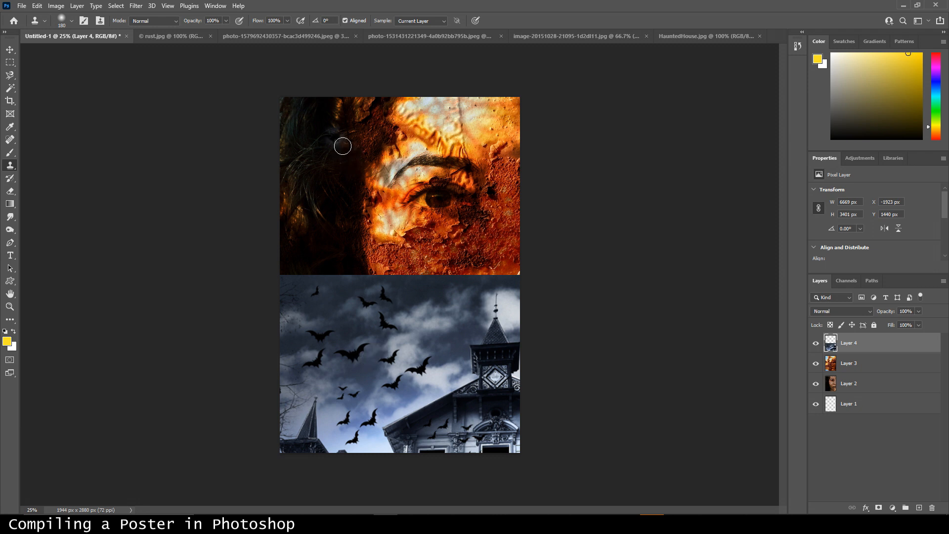
mouse_move(321, 127)
left_mouse_down()
mouse_move(341, 168)
mouse_move(331, 148)
mouse_move(347, 160)
mouse_move(347, 145)
mouse_move(352, 164)
mouse_move(365, 159)
mouse_move(368, 137)
mouse_move(360, 146)
mouse_move(373, 121)
mouse_move(368, 128)
mouse_move(382, 133)
mouse_move(371, 149)
mouse_move(384, 147)
mouse_move(339, 131)
mouse_move(333, 145)
mouse_move(328, 135)
mouse_move(329, 166)
mouse_move(313, 147)
mouse_move(297, 146)
mouse_move(316, 141)
mouse_move(315, 127)
mouse_move(299, 122)
mouse_move(321, 131)
mouse_move(315, 147)
mouse_move(327, 153)
mouse_move(310, 177)
mouse_move(324, 166)
mouse_move(304, 178)
mouse_move(304, 162)
mouse_move(296, 170)
mouse_move(296, 179)
mouse_move(311, 174)
mouse_move(297, 189)
mouse_move(331, 185)
mouse_move(337, 206)
mouse_move(319, 201)
mouse_move(329, 208)
mouse_move(436, 221)
left_mouse_up()
key("ctrl+z")
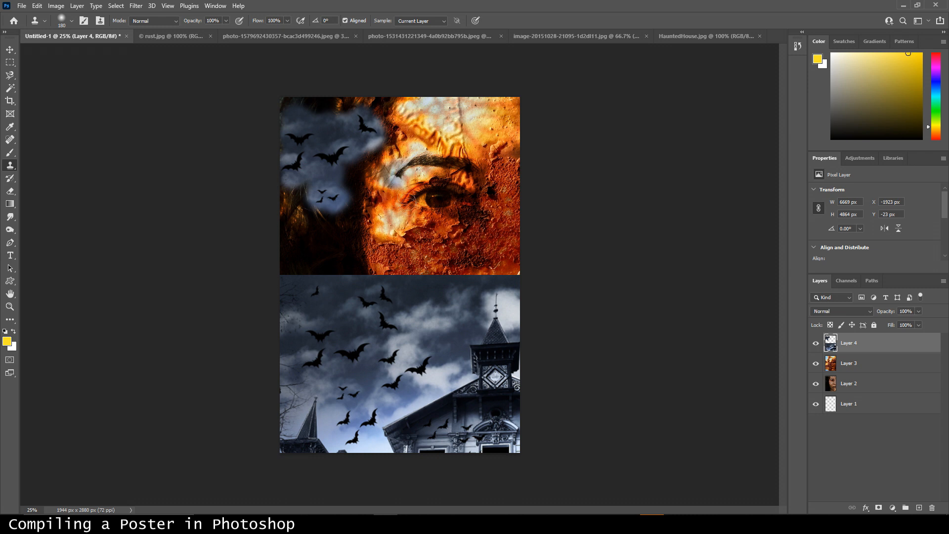
Step: Try cloning more sky and bats over the hair below the first cloned patch, and undo these strokes
left_click_drag(372, 218, 367, 239)
mouse_move(303, 247)
left_mouse_down()
mouse_move(307, 216)
mouse_move(293, 226)
mouse_move(298, 203)
mouse_move(312, 195)
mouse_move(307, 225)
left_mouse_up()
key("ctrl+z")
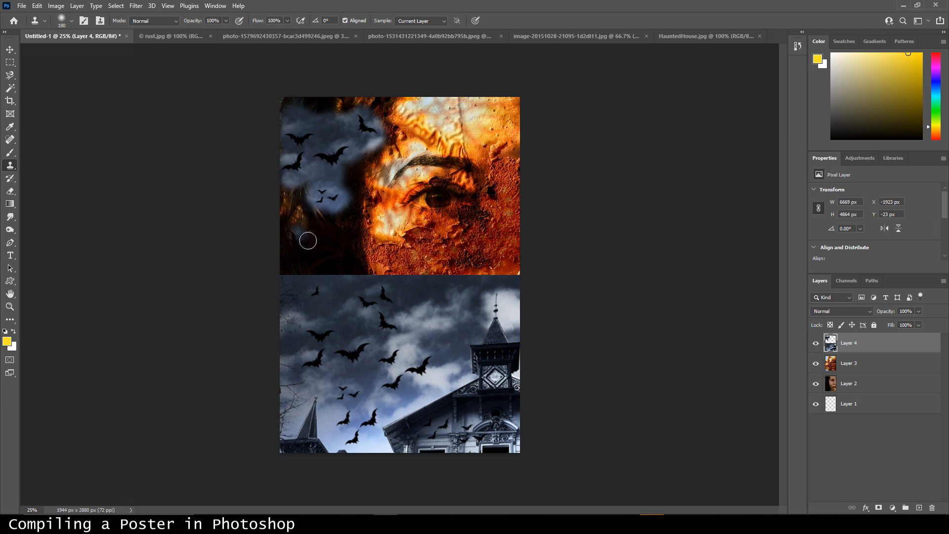
mouse_move(303, 248)
left_mouse_down()
mouse_move(300, 212)
mouse_move(292, 230)
mouse_move(305, 251)
mouse_move(326, 234)
mouse_move(329, 249)
mouse_move(338, 235)
mouse_move(323, 236)
mouse_move(350, 230)
mouse_move(351, 250)
mouse_move(361, 217)
left_mouse_up()
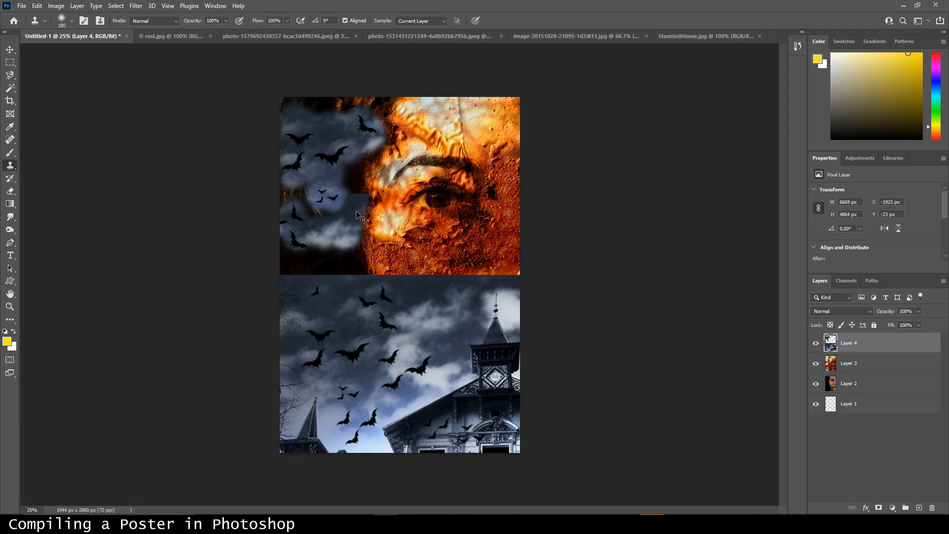
key("ctrl+z")
key("ctrl+z")
key("ctrl+z")
Step: Clone bats and clouds down the hair beside the cheek until they meet the upper edge of the house picture
mouse_move(304, 251)
left_mouse_down()
mouse_move(299, 245)
mouse_move(316, 258)
mouse_move(324, 239)
mouse_move(297, 231)
mouse_move(298, 248)
mouse_move(310, 228)
mouse_move(303, 220)
left_mouse_up()
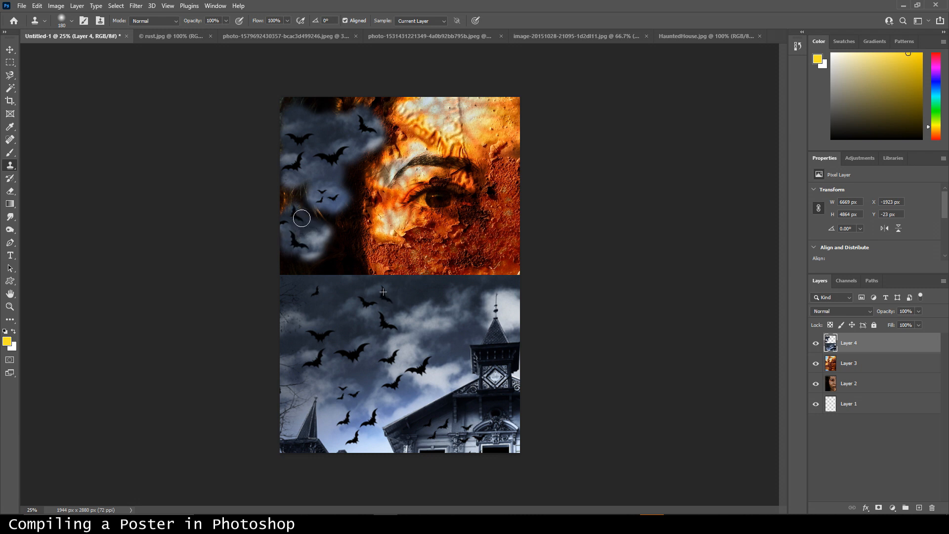
mouse_move(297, 223)
left_mouse_down()
mouse_move(343, 238)
mouse_move(361, 235)
mouse_move(365, 214)
mouse_move(354, 251)
mouse_move(302, 265)
left_mouse_up()
left_click_drag(320, 278, 309, 270)
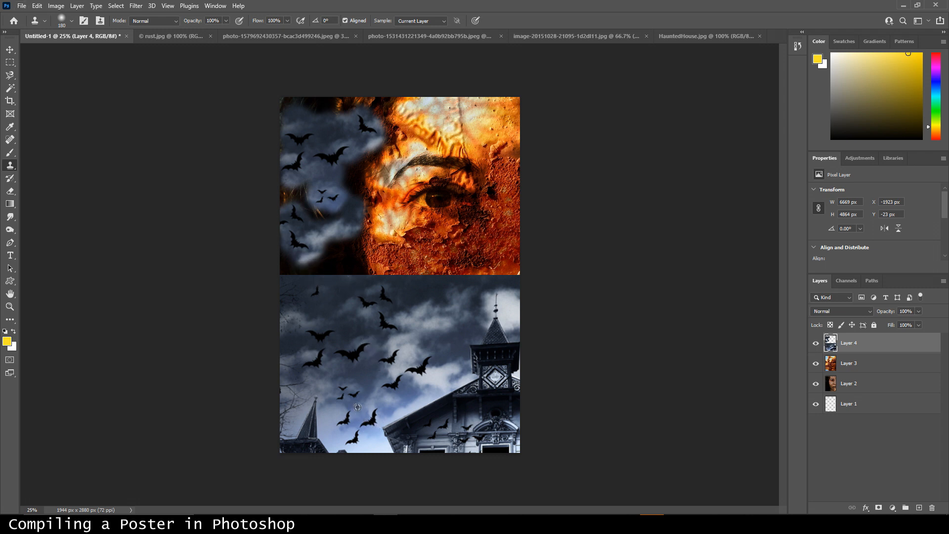
mouse_move(345, 258)
left_mouse_down()
mouse_move(355, 251)
mouse_move(361, 269)
mouse_move(332, 264)
mouse_move(365, 282)
left_mouse_up()
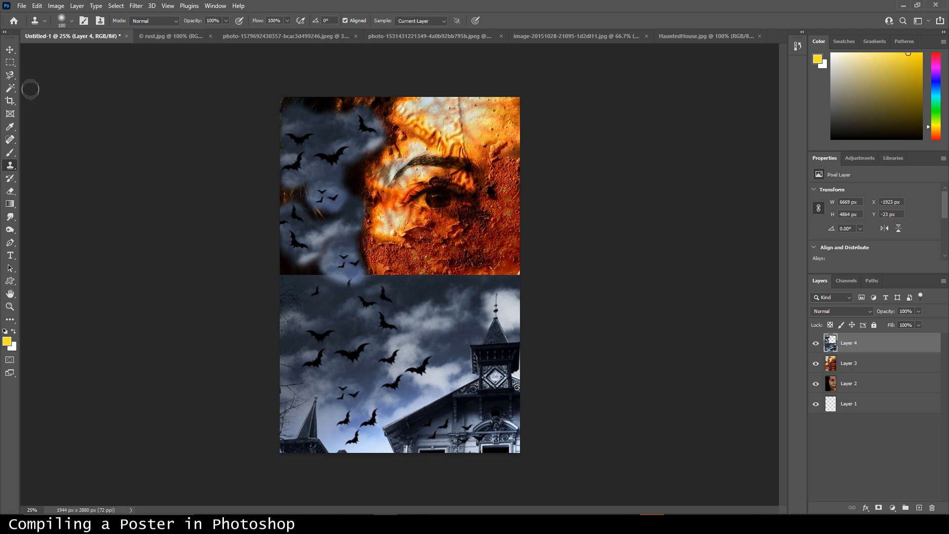
Step: Select the house picture covering the poster's lower half with the Rectangular Marquee, delete it and deselect
left_click(10, 63)
left_click_drag(280, 274, 598, 512)
mouse_move(583, 520)
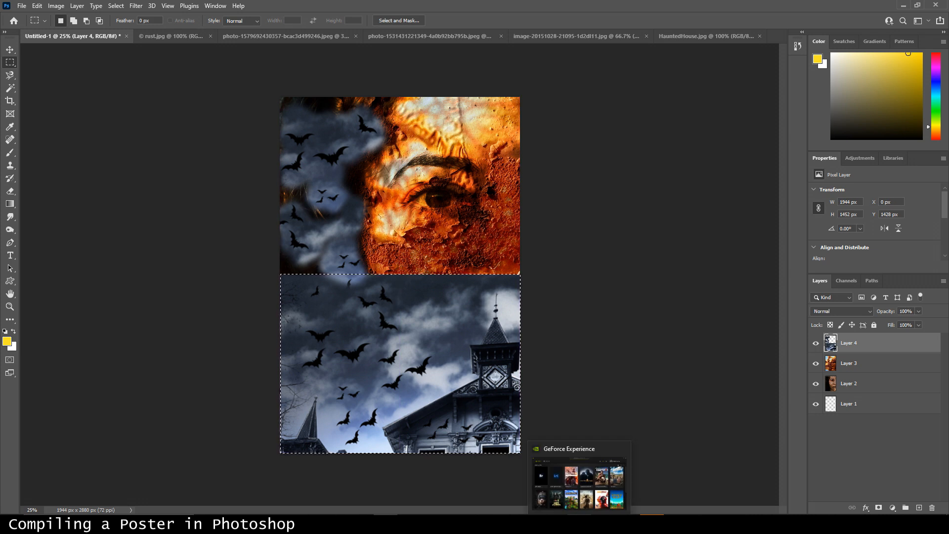
left_click_drag(394, 323, 394, 323)
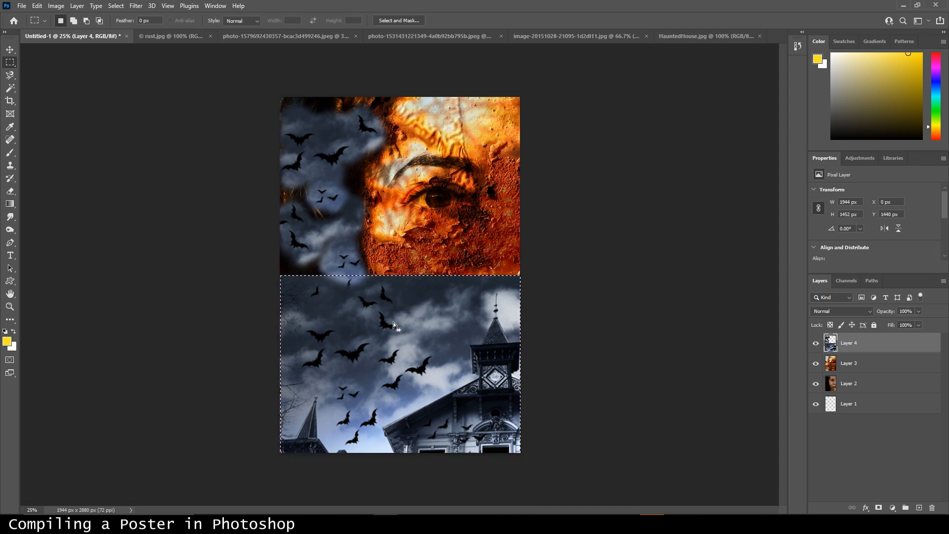
key("Delete")
key("ctrl+d")
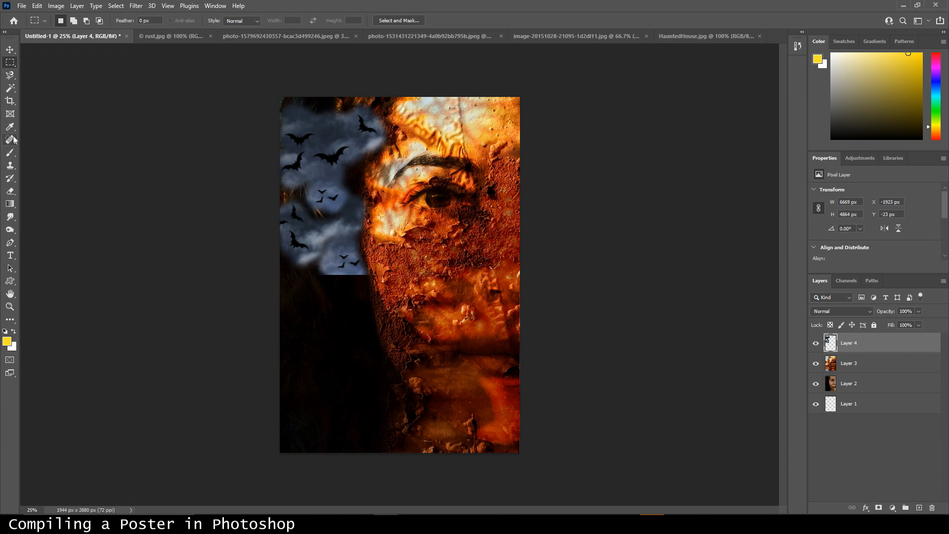
Step: Erase the hard lower edge and the upper fringe of the cloned bat and cloud patch with a soft 259 px Eraser
left_click(12, 165)
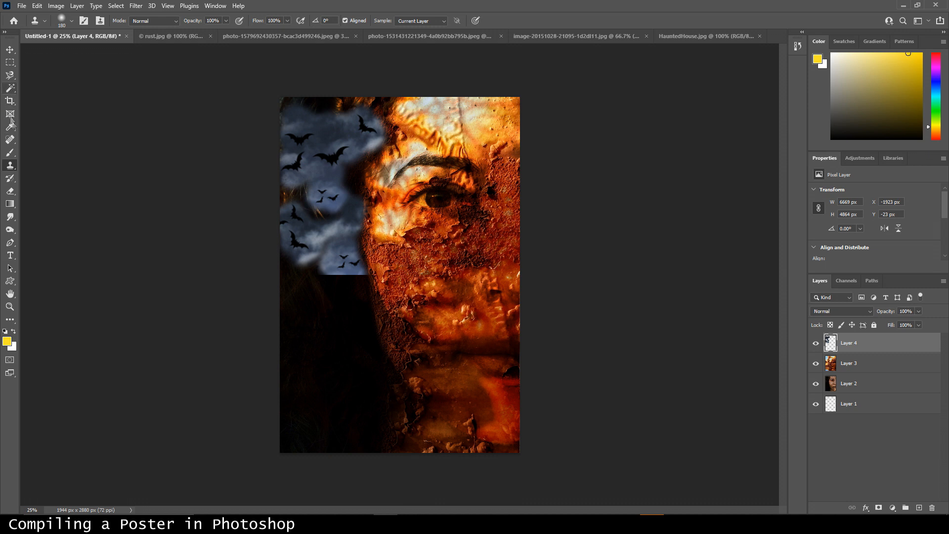
left_click(11, 192)
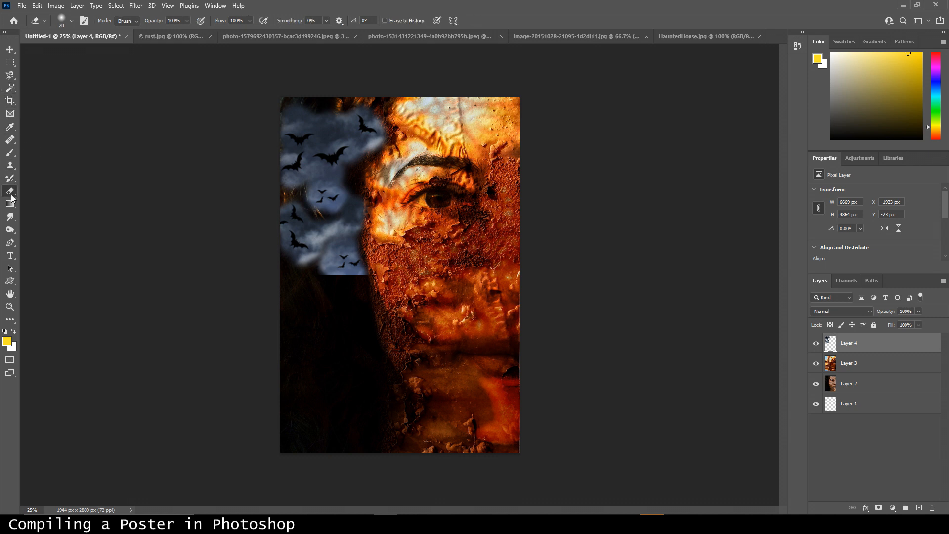
right_click(327, 279)
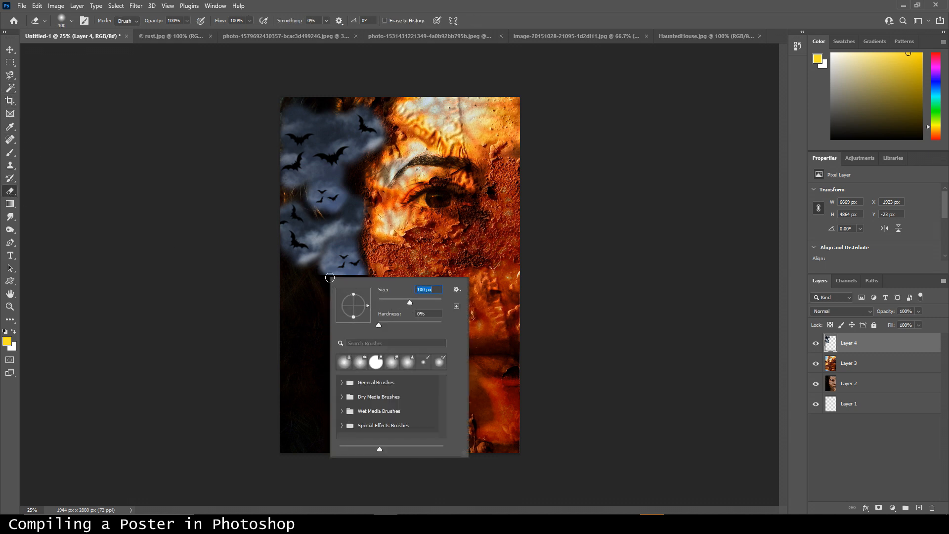
left_click_drag(424, 301, 426, 301)
left_click(330, 294)
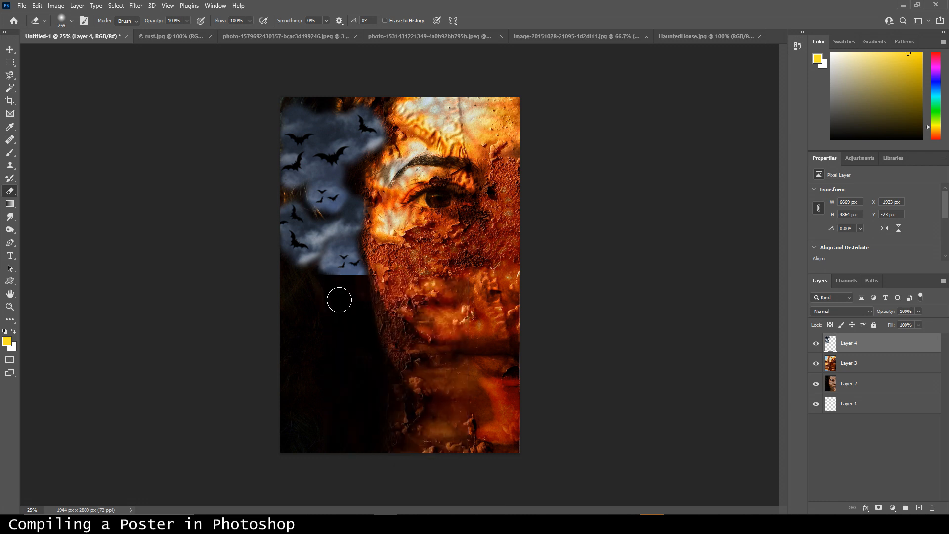
mouse_move(340, 299)
left_mouse_down()
mouse_move(392, 296)
mouse_move(369, 303)
mouse_move(395, 289)
mouse_move(332, 308)
mouse_move(393, 308)
left_mouse_up()
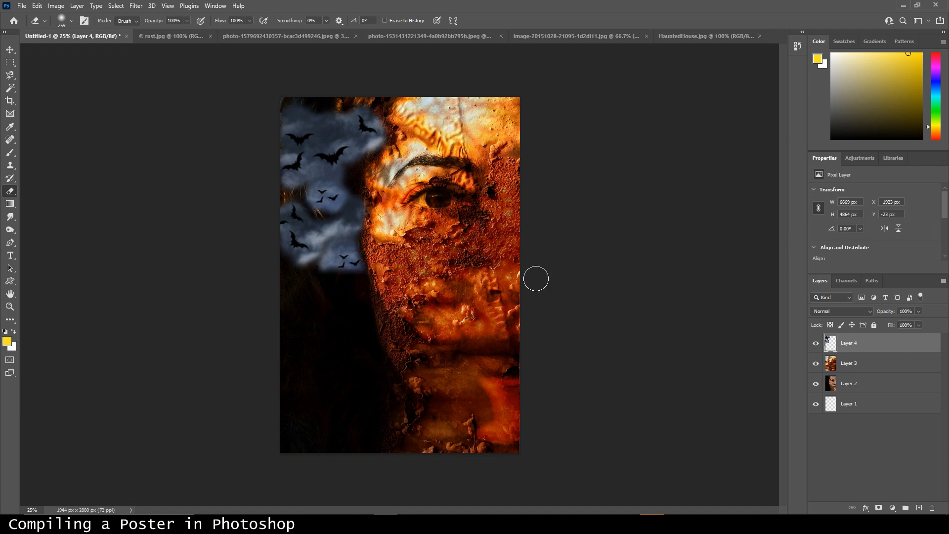
mouse_move(299, 98)
left_mouse_down()
mouse_move(331, 109)
mouse_move(311, 104)
left_mouse_up()
Step: Change the blending mode of the bat and cloud layer to Divide
double_click(908, 348)
key("Escape")
left_click(852, 310)
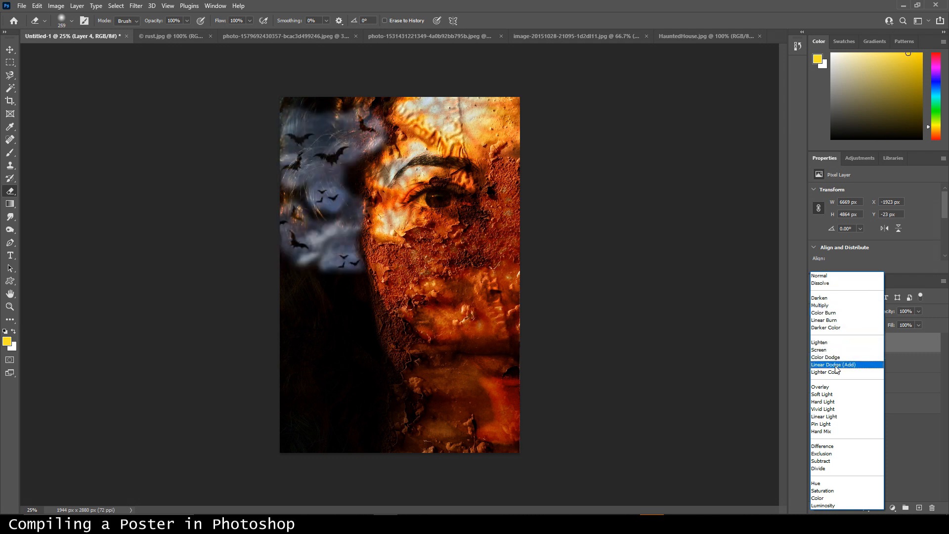
left_click(820, 468)
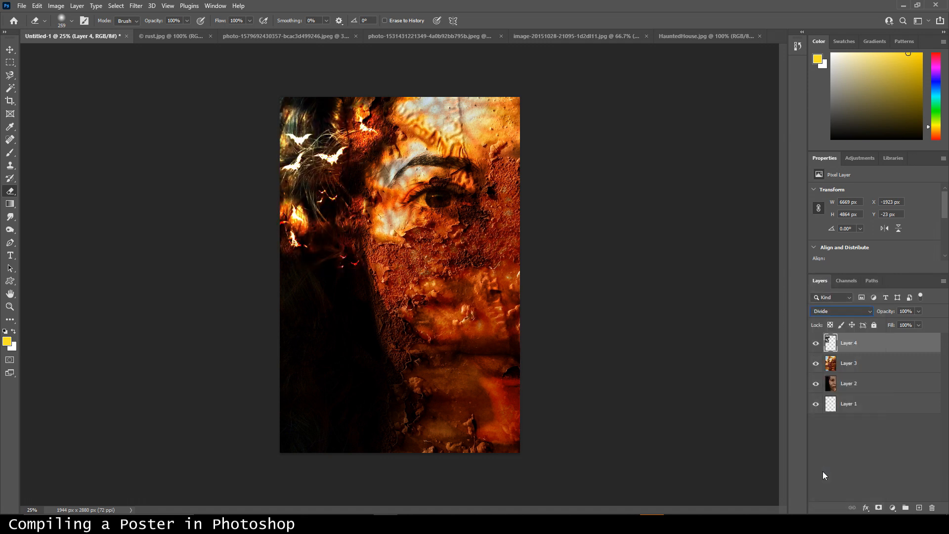
Step: Enlarge the bat layer to about 7281 × 5508 px with Free Transform, shifting it slightly within the poster
key("ctrl+t")
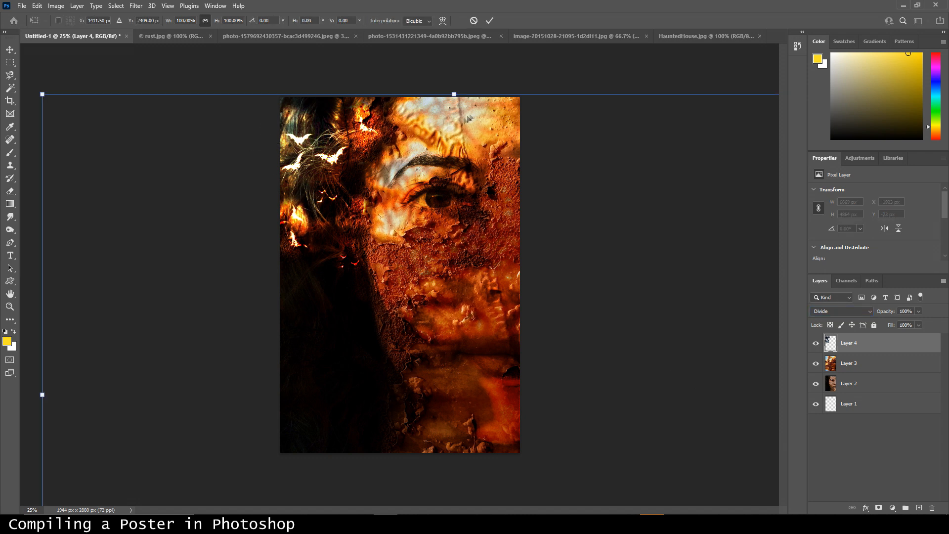
left_click_drag(43, 95, 169, 144)
left_click_drag(35, 83, 3, 51)
left_click_drag(159, 105, 176, 141)
right_click(10, 52)
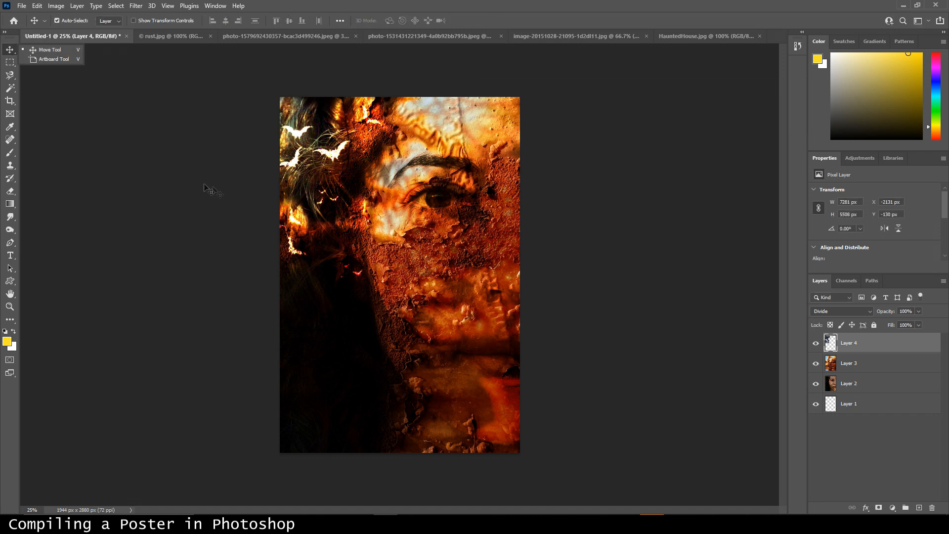
left_click(7, 50)
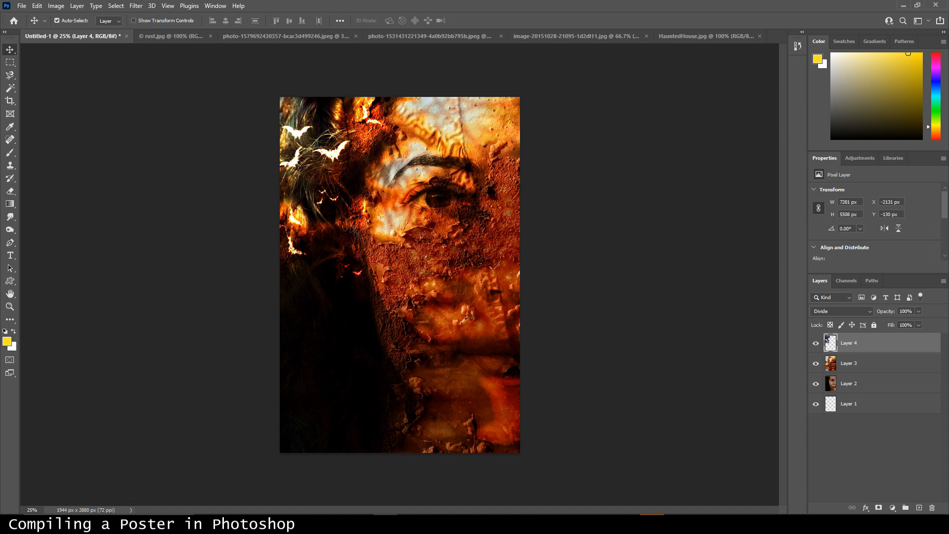
Step: Copy the whole rusty 203 wall picture and paste it into the poster as a new layer, aligned with the upper edge over the face
left_click(319, 35)
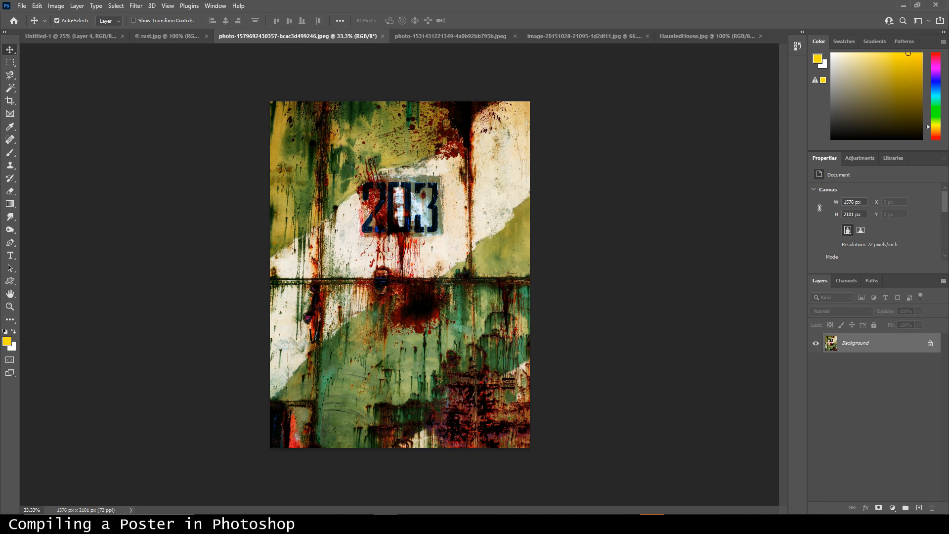
left_click(11, 63)
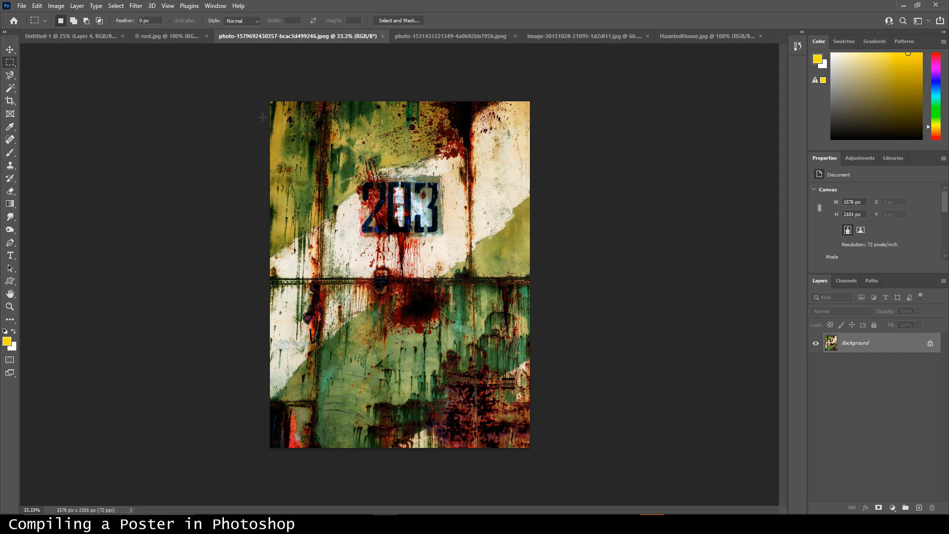
left_click_drag(265, 101, 576, 484)
key("ctrl+c")
left_click(92, 34)
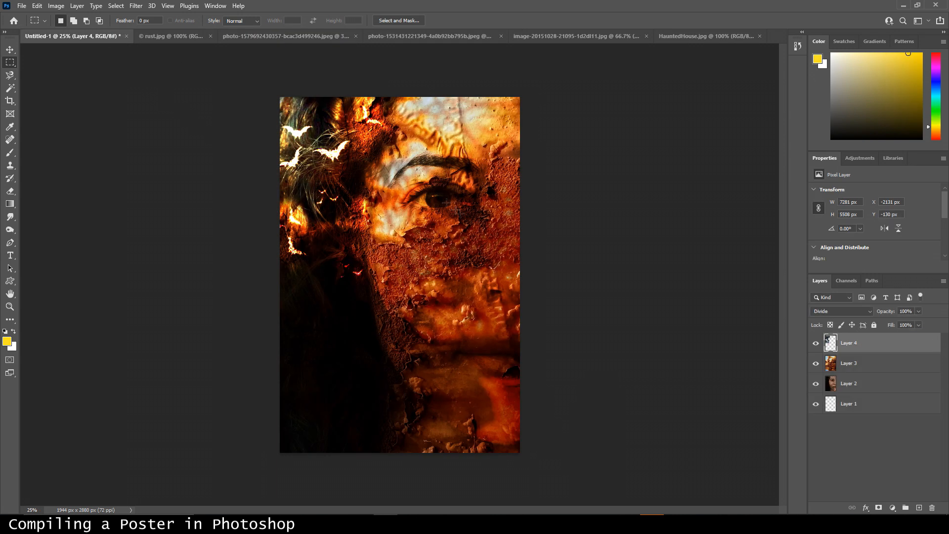
key("ctrl+v")
key("ctrl+t")
left_click_drag(439, 220, 512, 153)
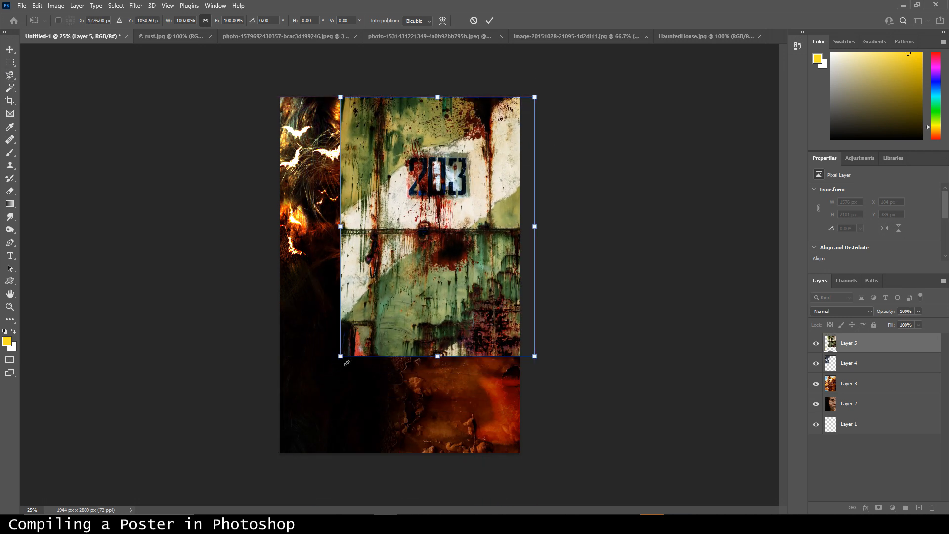
left_click(10, 49)
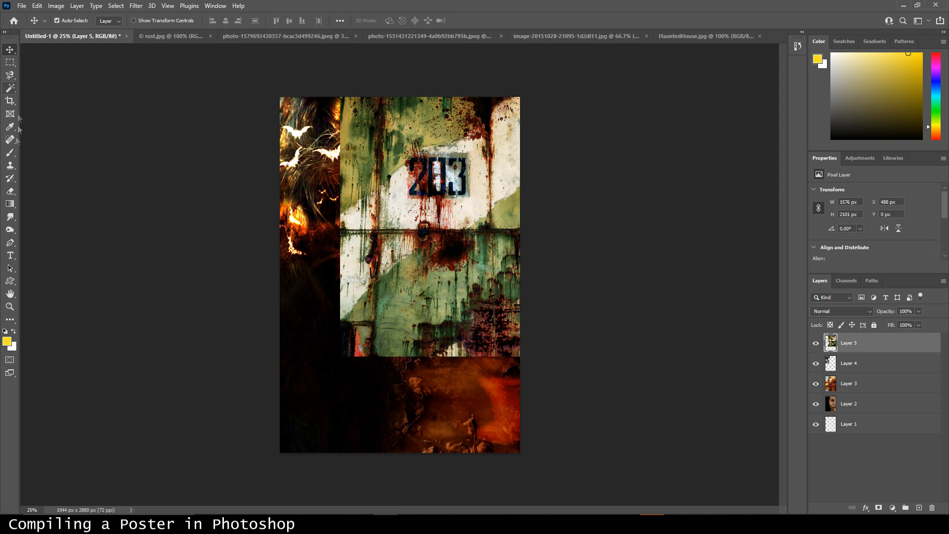
Step: Soften the hair-side and lower edges of the 203 wall layer with the Eraser so they fade into the poster
left_click(10, 191)
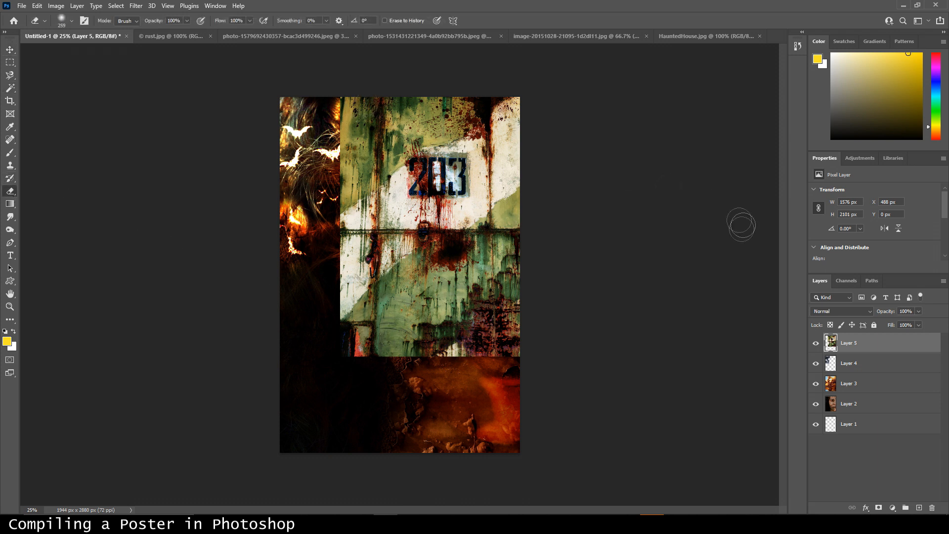
mouse_move(361, 90)
left_mouse_down()
mouse_move(345, 340)
mouse_move(354, 364)
mouse_move(381, 364)
mouse_move(394, 381)
left_mouse_up()
mouse_move(518, 370)
left_mouse_down()
mouse_move(355, 380)
mouse_move(497, 363)
mouse_move(575, 302)
mouse_move(371, 392)
left_mouse_up()
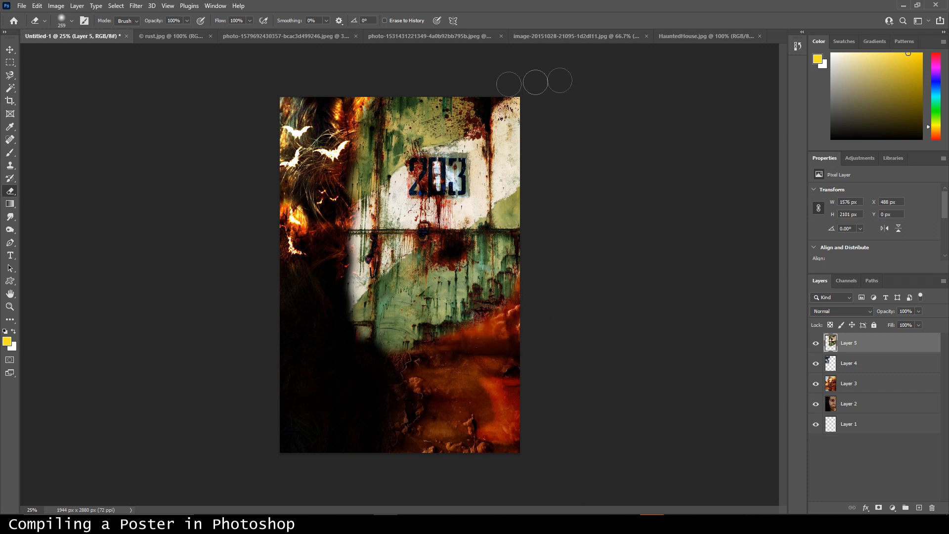
left_click_drag(379, 99, 352, 143)
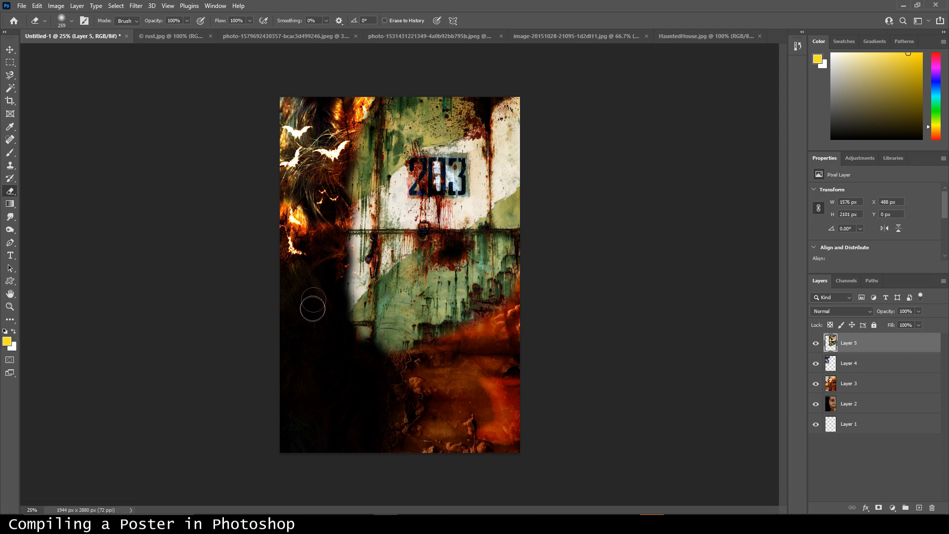
Step: Adjust the 203 wall layer's Hue/Saturation to hue -19, saturation +9 and lightness +3
key("ctrl+u")
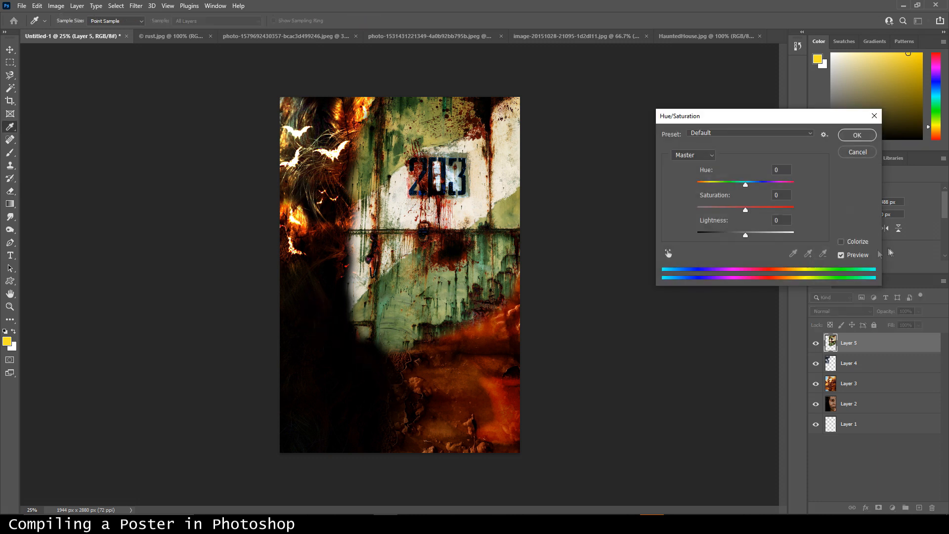
mouse_move(745, 185)
left_mouse_down()
mouse_move(757, 184)
mouse_move(737, 184)
left_mouse_up()
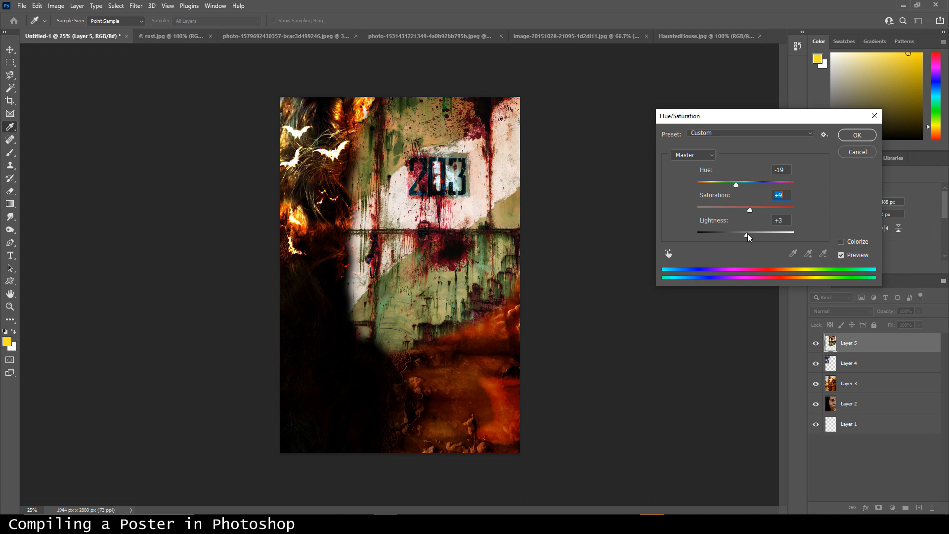
left_click(853, 137)
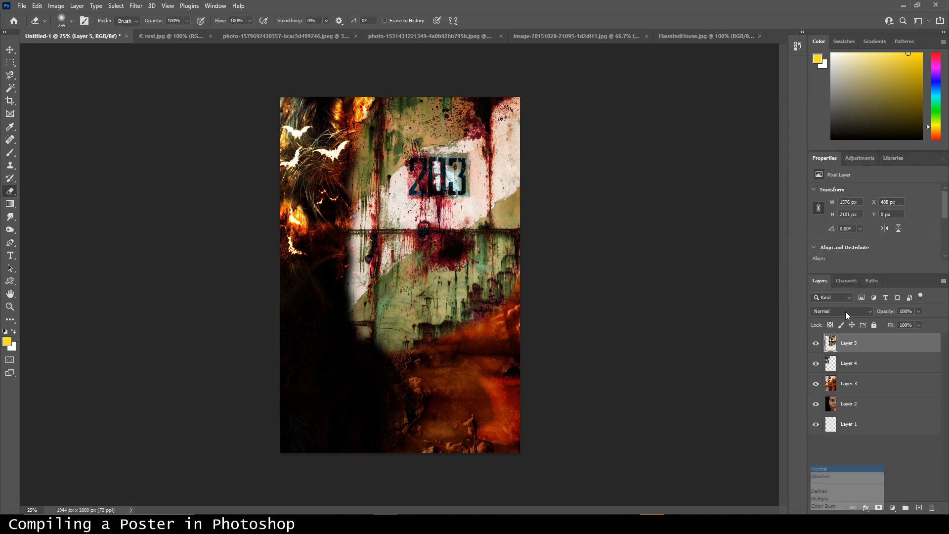
Step: Try other blending modes and a larger size on the 203 wall layer, returning it to Normal and undoing the scaling
left_click(845, 311)
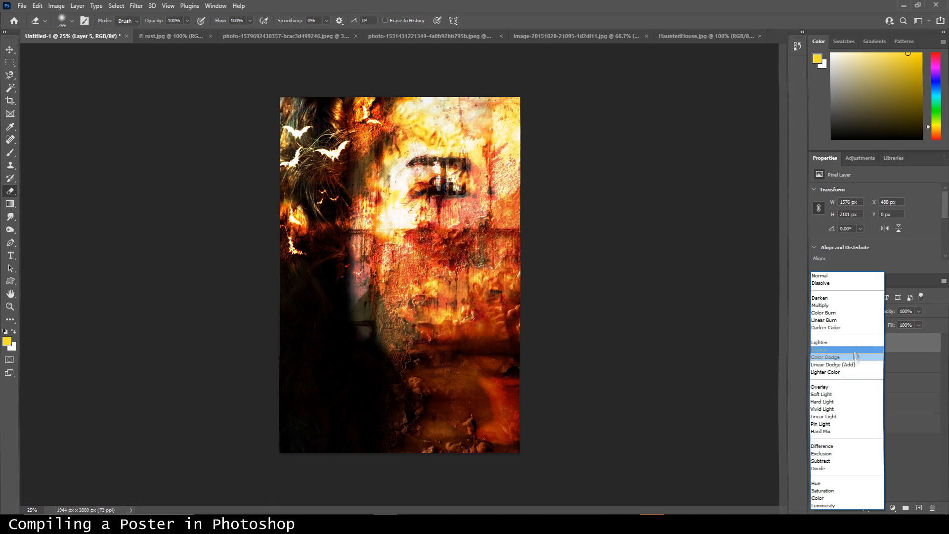
left_click(819, 276)
key("ctrl+t")
left_click_drag(345, 363, 300, 412)
key("ctrl+z")
Step: Lower the opacity of the 203 wall layer to 63%
left_click(10, 49)
double_click(888, 343)
left_click_drag(788, 187, 769, 185)
left_click(909, 161)
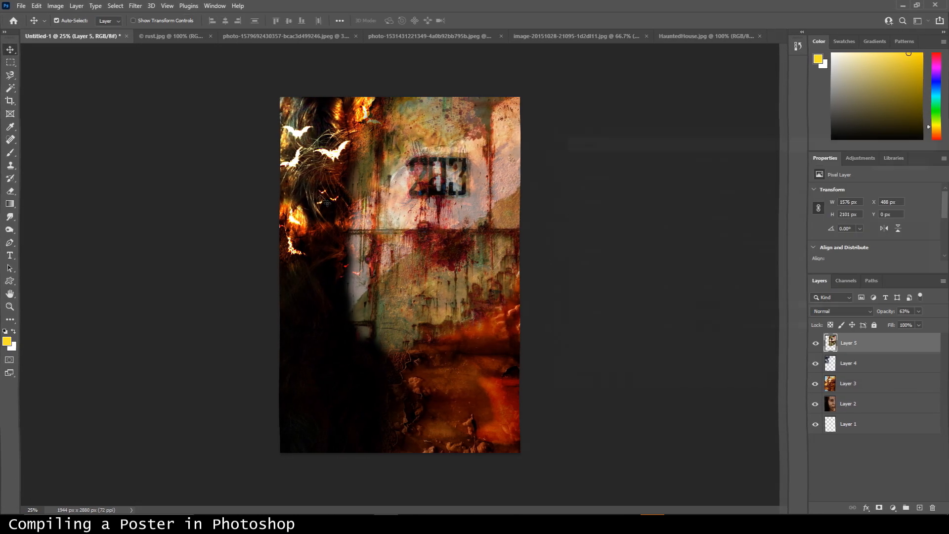
Step: Erase the 203 number and surrounding wall texture from over the eye and eyebrow
left_click(11, 191)
mouse_move(412, 170)
left_mouse_down()
mouse_move(455, 180)
mouse_move(448, 208)
left_mouse_up()
key("ctrl+z")
key("ctrl+z")
mouse_move(420, 160)
left_mouse_down()
mouse_move(459, 183)
mouse_move(402, 173)
mouse_move(429, 288)
mouse_move(405, 190)
left_mouse_up()
Step: Lasso a rounded area of wall texture below the eye and copy it onto a new layer
left_click(10, 63)
right_click(10, 75)
left_click(44, 76)
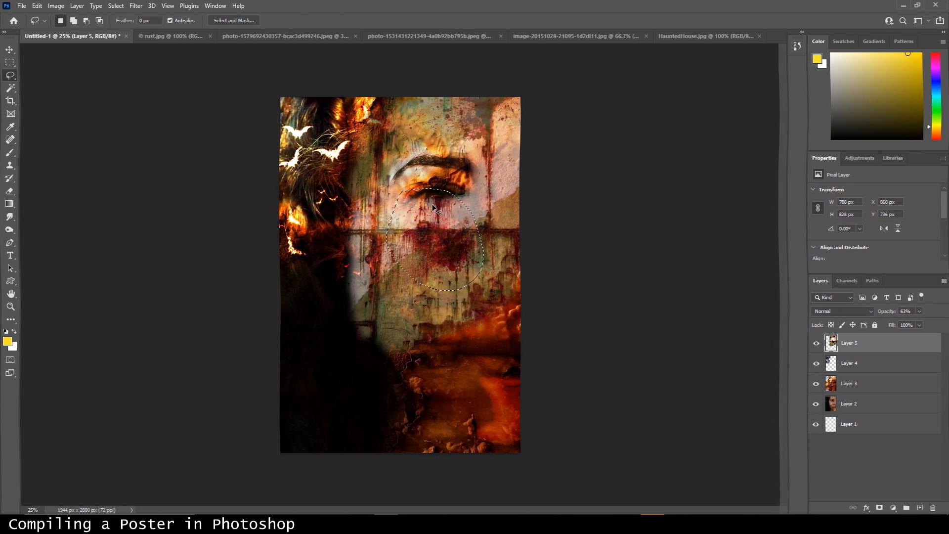
key("ctrl+c")
key("ctrl+v")
Step: Set the opacity of the copied rounded texture layer to 63%
double_click(883, 368)
left_click(906, 161)
left_click(892, 348)
double_click(893, 348)
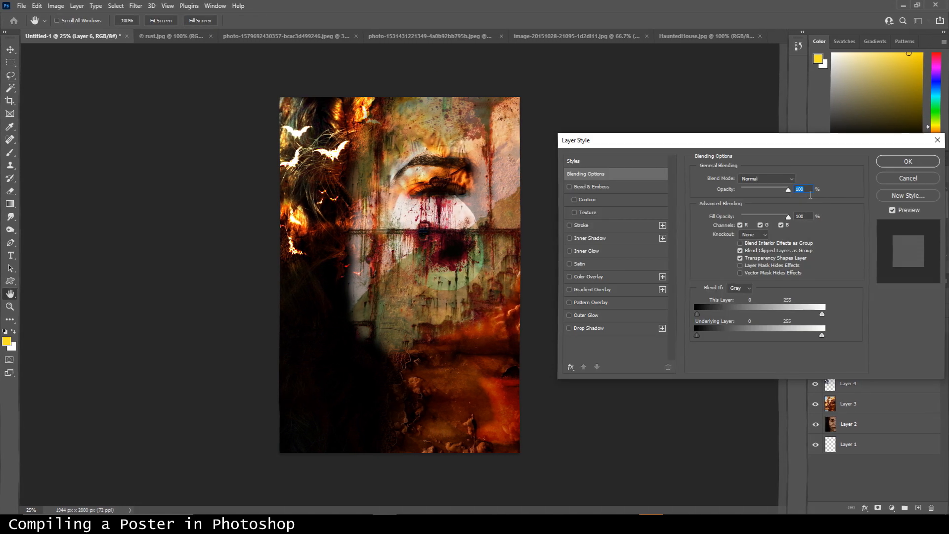
left_click(844, 183)
Step: On the original wall layer, erase the remaining texture over the cheek around the rounded piece
left_click(880, 363)
left_click(10, 191)
mouse_move(378, 200)
left_mouse_down()
mouse_move(371, 237)
mouse_move(482, 218)
mouse_move(375, 267)
mouse_move(474, 307)
left_mouse_up()
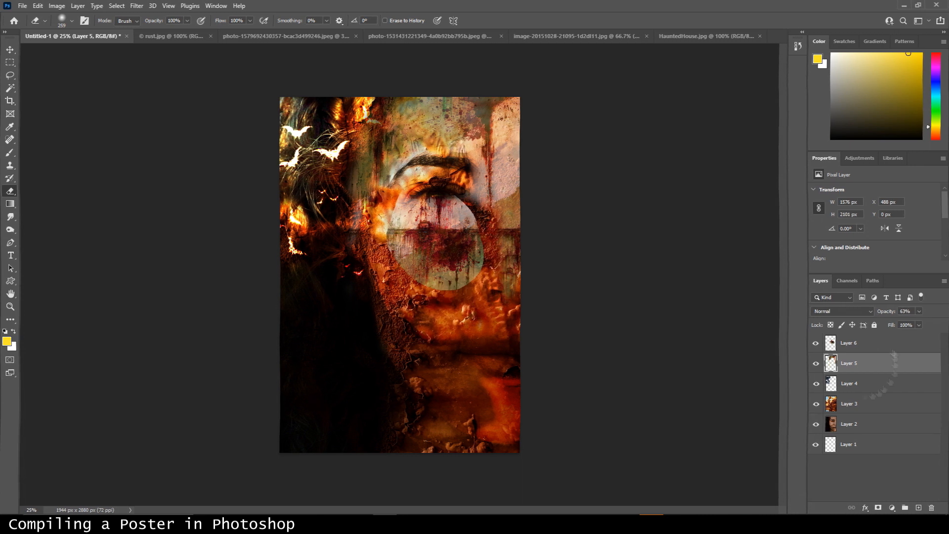
Step: Enlarge the rounded texture piece on Layer 6 to about 1076 × 1212 px and move it lower on the cheek
left_click(880, 343)
key("ctrl+t")
left_click_drag(388, 289, 351, 357)
left_click_drag(419, 285, 436, 276)
key("Return")
Step: Erase the outer edges of the rounded texture piece so the eye shows and it blends into the cheek
key("e")
mouse_move(380, 207)
left_mouse_down()
mouse_move(391, 247)
mouse_move(444, 198)
mouse_move(430, 222)
mouse_move(405, 173)
mouse_move(393, 275)
mouse_move(474, 232)
mouse_move(430, 222)
mouse_move(459, 178)
mouse_move(408, 217)
mouse_move(434, 238)
left_mouse_up()
key("v")
Step: Liquify the cheek texture piece with a brush size of 273, pushing the middle of its upper edge down into a curve
left_click(135, 6)
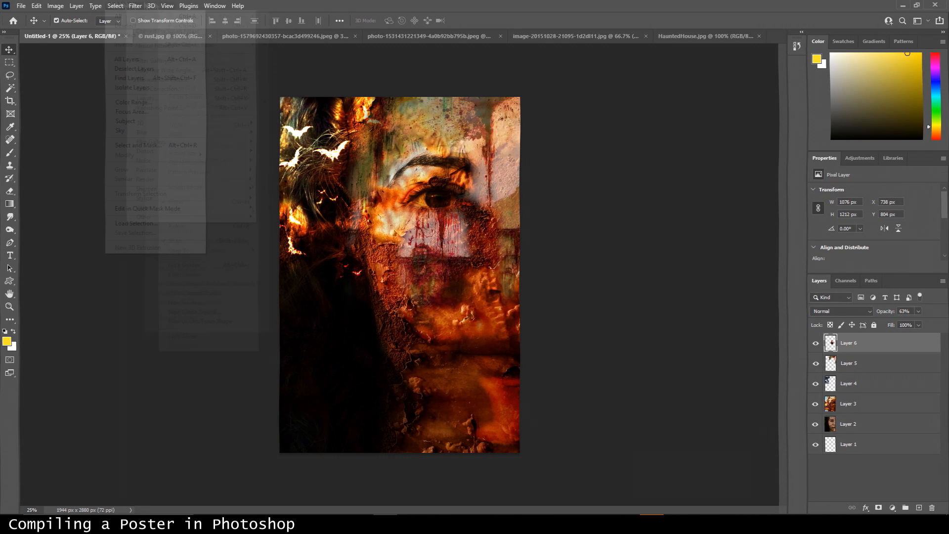
mouse_move(136, 5)
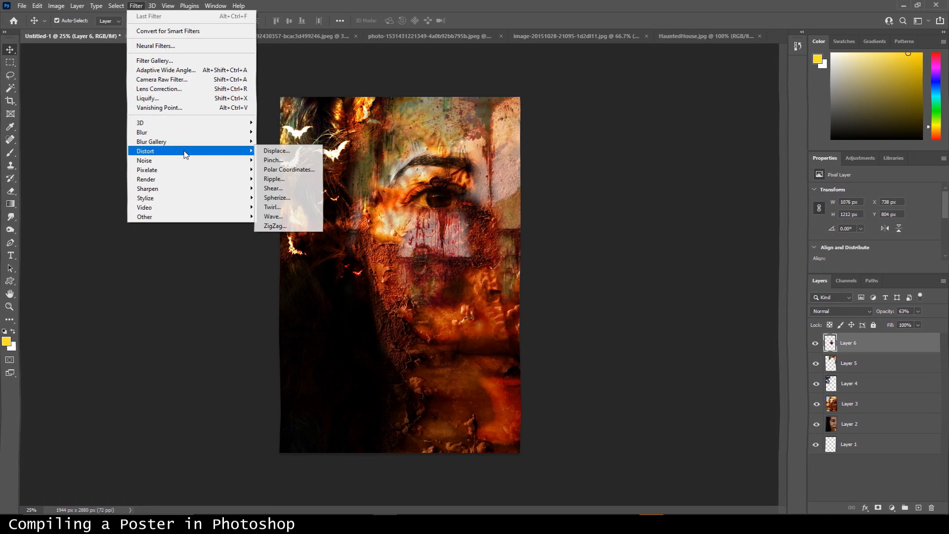
left_click(148, 97)
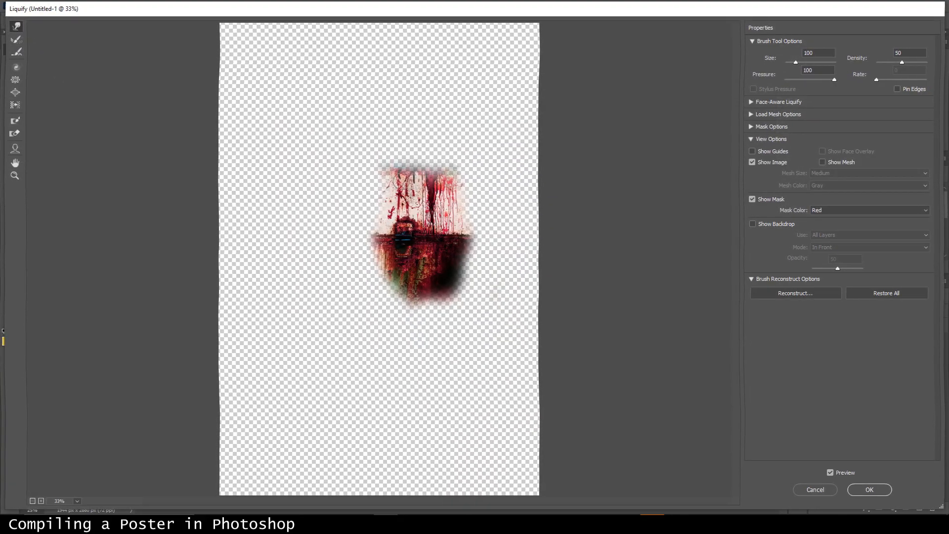
left_click_drag(396, 95, 366, 87)
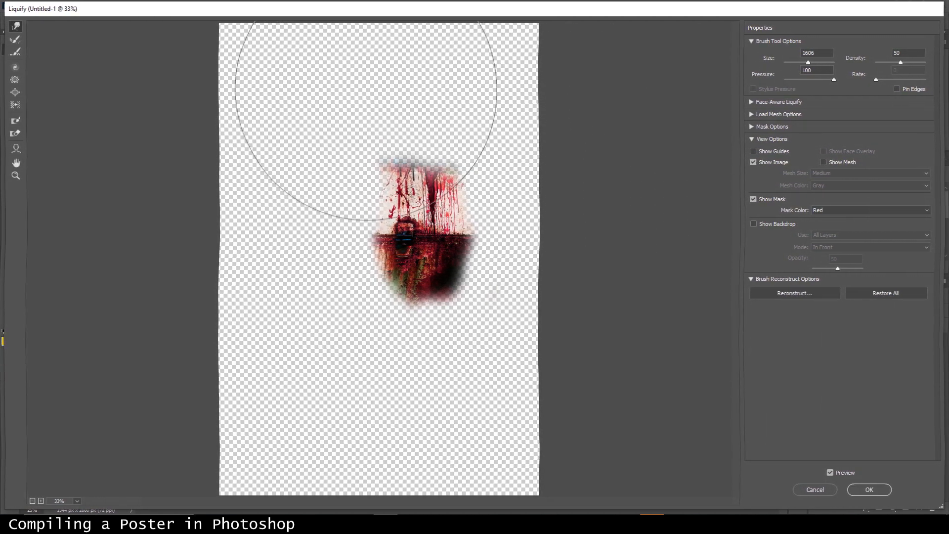
left_click_drag(536, 149, 549, 138)
mouse_move(808, 62)
left_mouse_down()
mouse_move(791, 63)
mouse_move(799, 63)
left_mouse_up()
left_click_drag(418, 140, 429, 154)
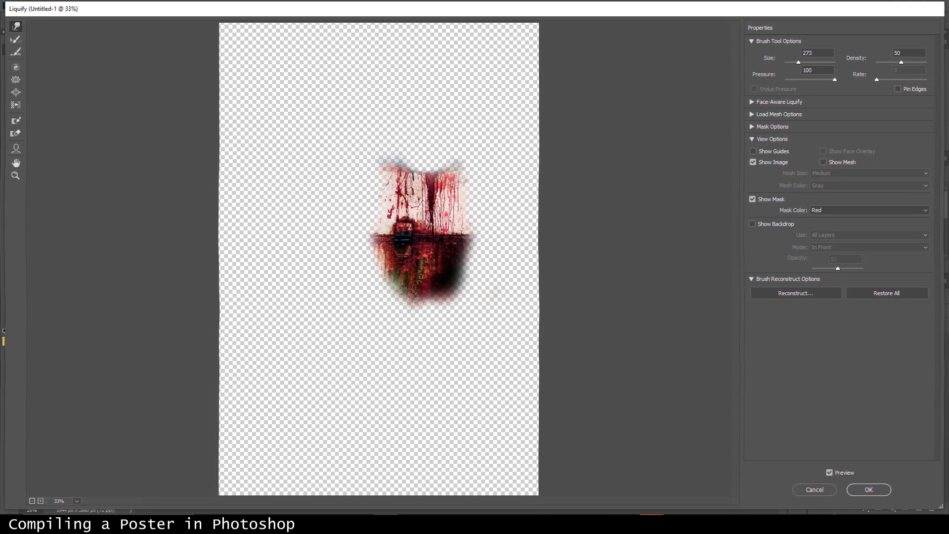
left_click(868, 489)
Step: Stretch and skew the cheek texture piece on Layer 6 to about 1214 × 1385 px, pulling its outer lower corner down the cheek
key("ctrl+t")
left_click_drag(370, 343, 346, 383)
left_click_drag(396, 323, 391, 327)
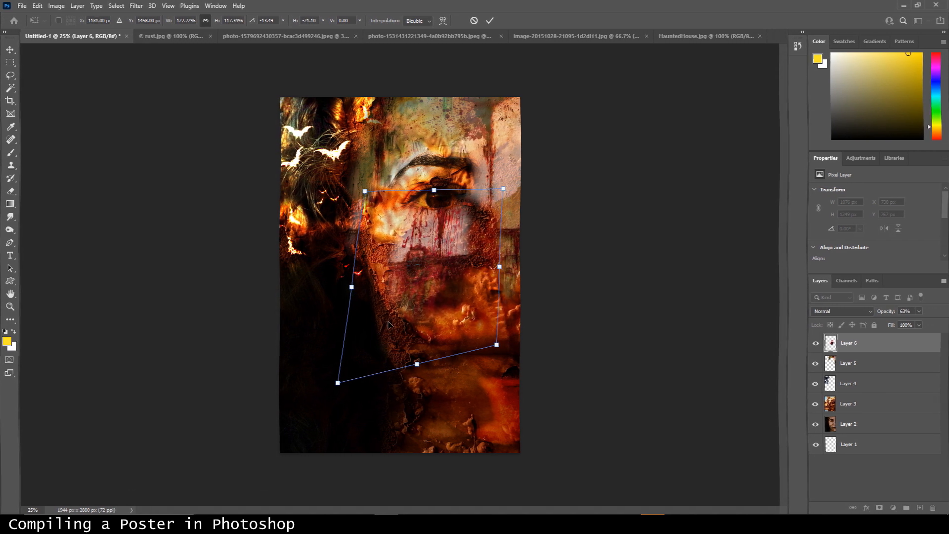
left_click_drag(452, 248, 457, 248)
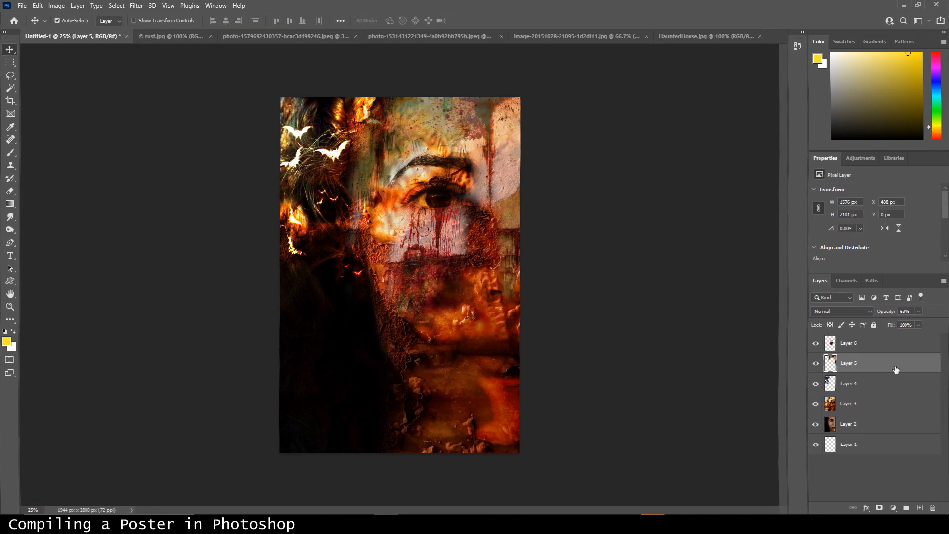
Step: Set Layer 5's opacity to 36% and erase its texture down the side of the face beyond the eye
double_click(895, 370)
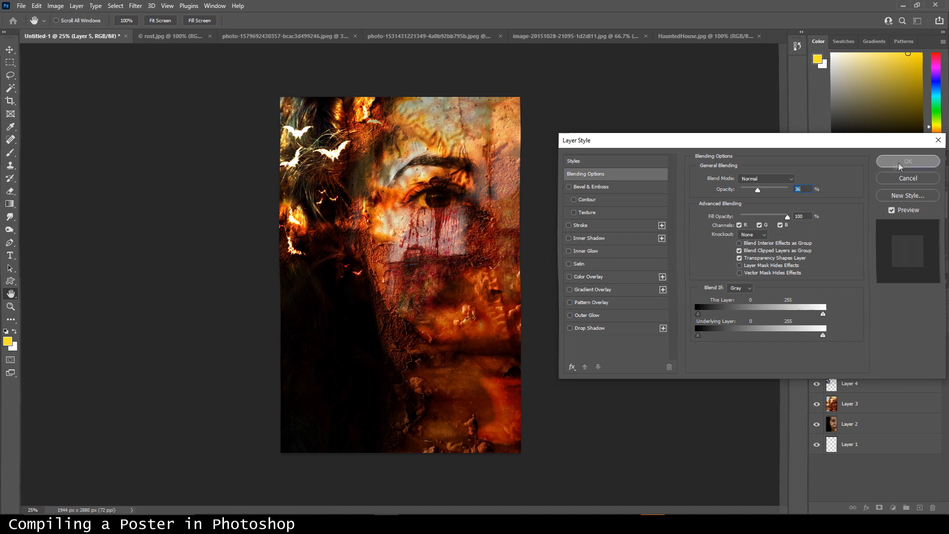
left_click(899, 165)
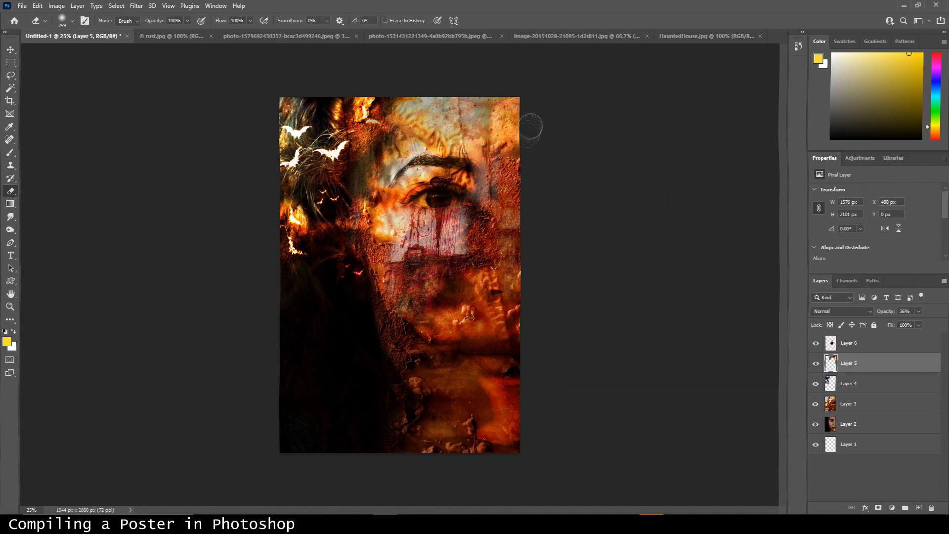
left_click_drag(484, 201, 464, 318)
Step: On Layer 6, erase small patches of the pale texture between the eye's inner corner and the cheek with a 47 px eraser
left_click(863, 344)
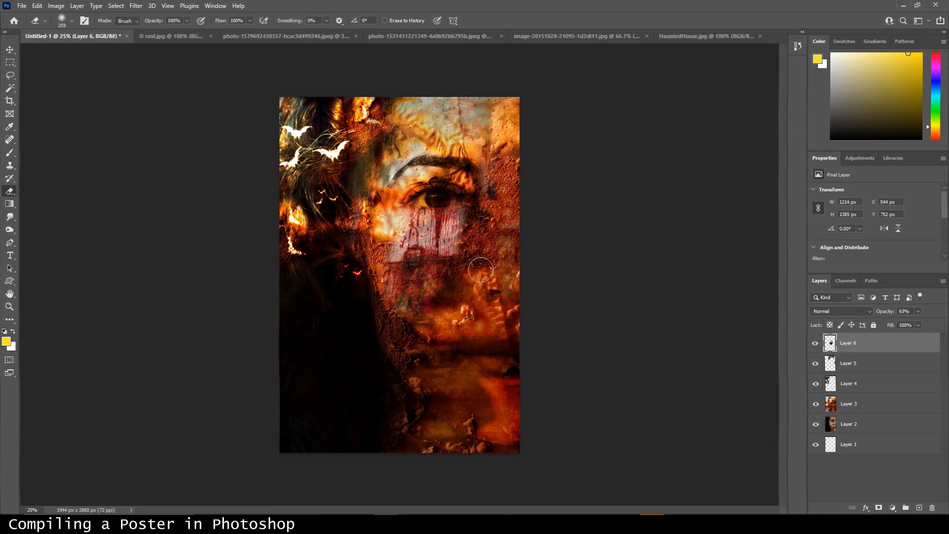
right_click(499, 258)
left_click_drag(499, 258, 487, 261)
left_click_drag(430, 219, 429, 215)
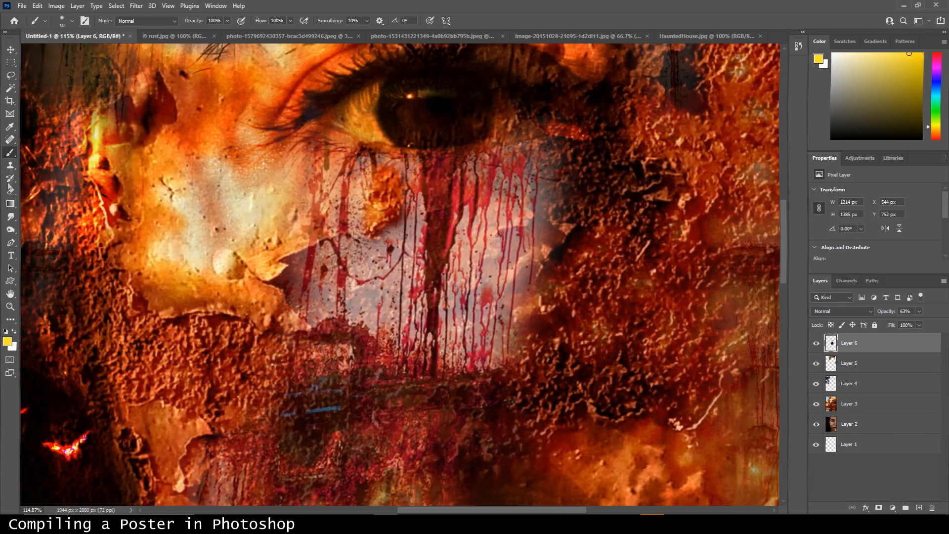
left_click(10, 191)
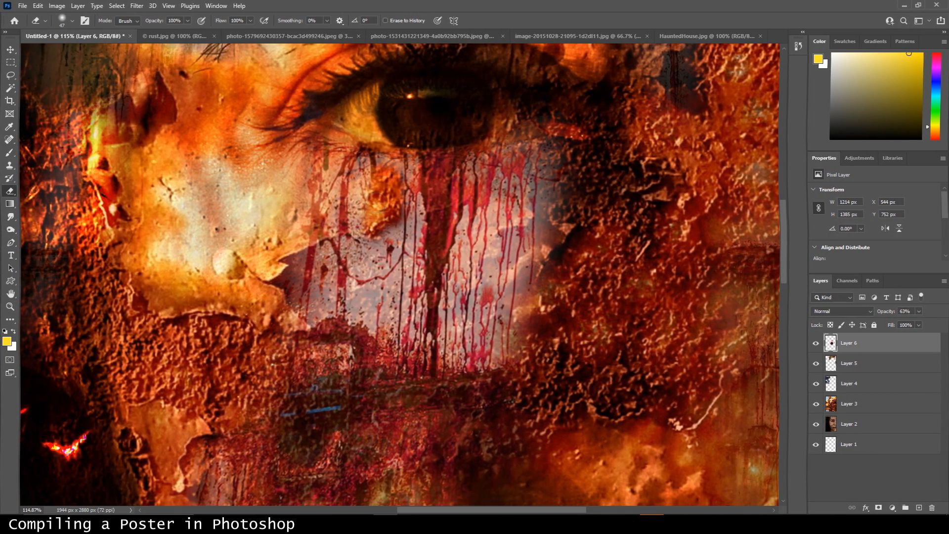
left_click_drag(365, 245, 364, 266)
left_click_drag(359, 300, 365, 336)
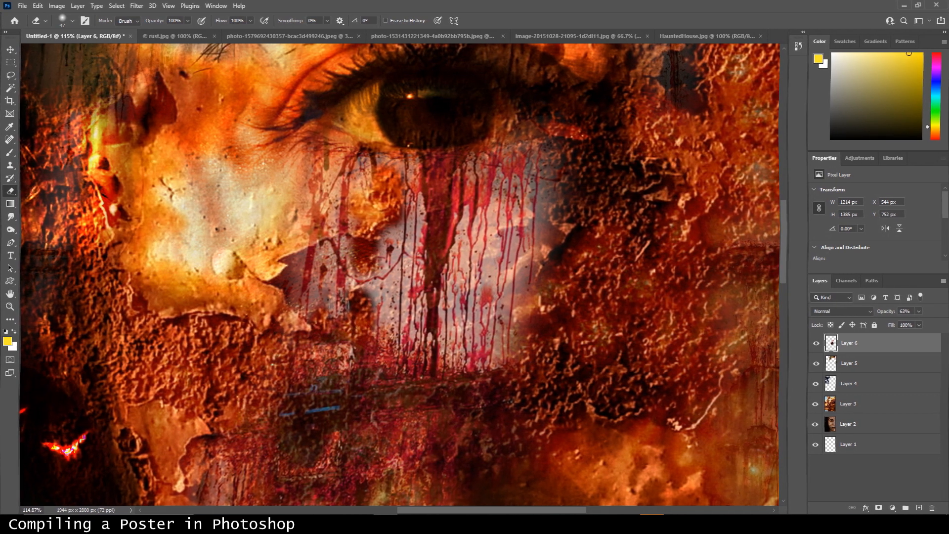
Step: Reduce the eraser to 25 px and erase more of the pale texture around and between the blood streaks
right_click(470, 223)
key("Return")
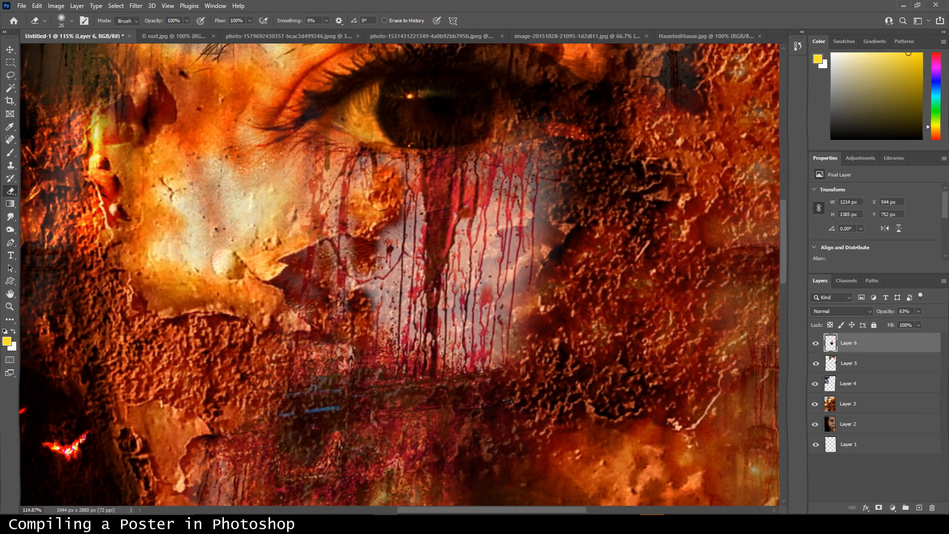
mouse_move(461, 279)
left_mouse_down()
mouse_move(502, 223)
mouse_move(504, 183)
mouse_move(496, 270)
mouse_move(484, 248)
left_mouse_up()
Step: Recolour the blood streaks on Layer 6 orange with the Color Replacement tool and erase leftover pale patches around them
right_click(10, 153)
left_click(60, 172)
left_click(7, 341)
left_click(324, 379)
left_click(295, 345)
left_click(296, 272)
left_click(412, 254)
left_click_drag(515, 171, 554, 205)
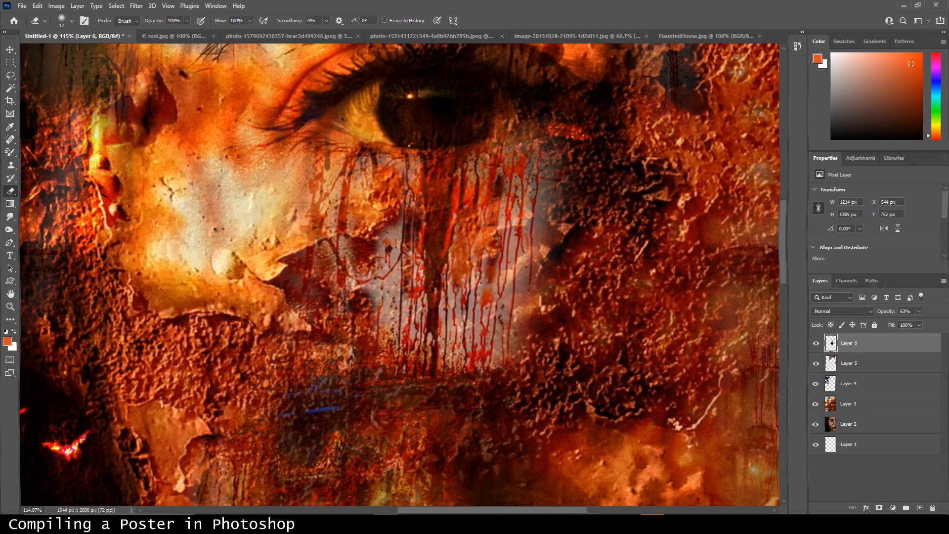
left_click_drag(400, 248, 393, 229)
mouse_move(546, 222)
left_mouse_down()
mouse_move(553, 153)
mouse_move(555, 183)
left_mouse_up()
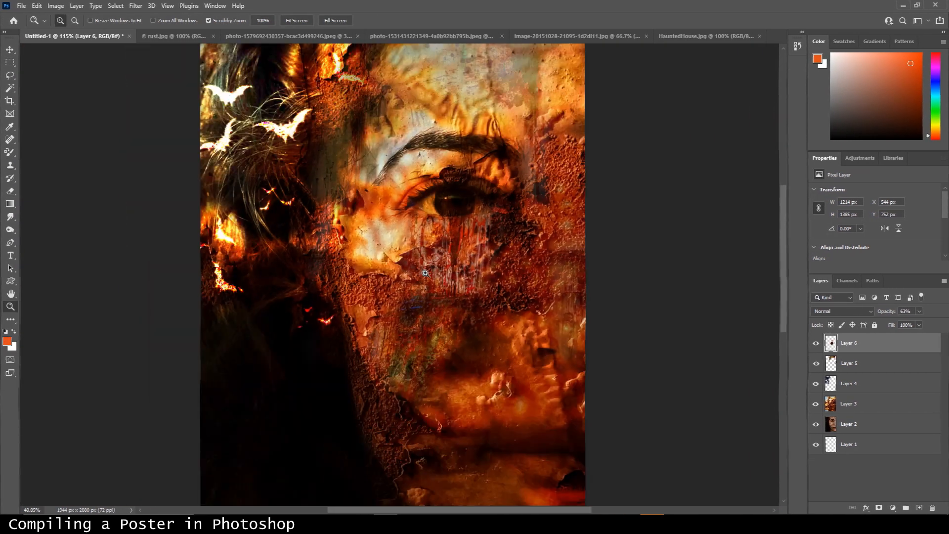
Step: Shift the hue of the Layer 6 blood streaks to a positive value with Hue/Saturation
key("ctrl+u")
left_click_drag(745, 185, 761, 186)
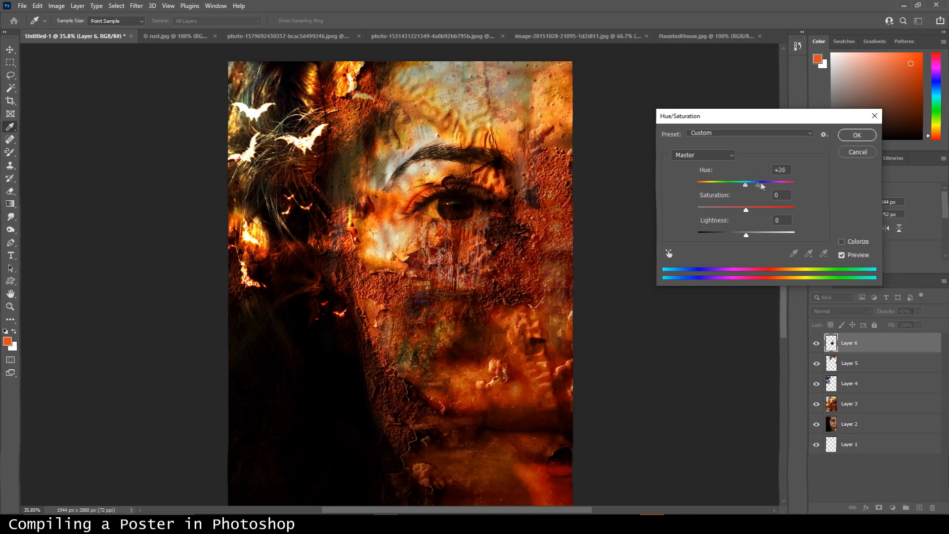
key("Return")
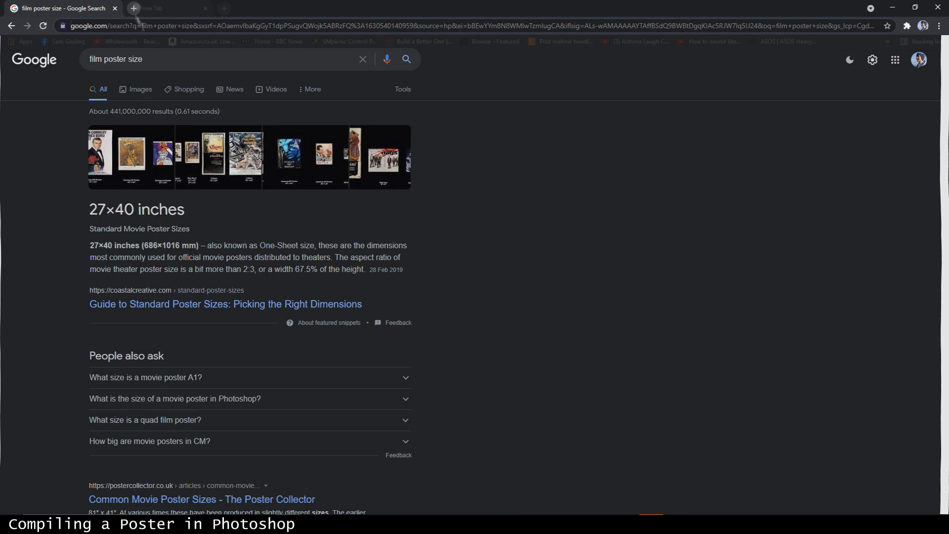
left_click(134, 9)
left_click(142, 26)
type("google.com")
key("Return")
left_click(475, 232)
left_click(650, 231)
left_click(450, 232)
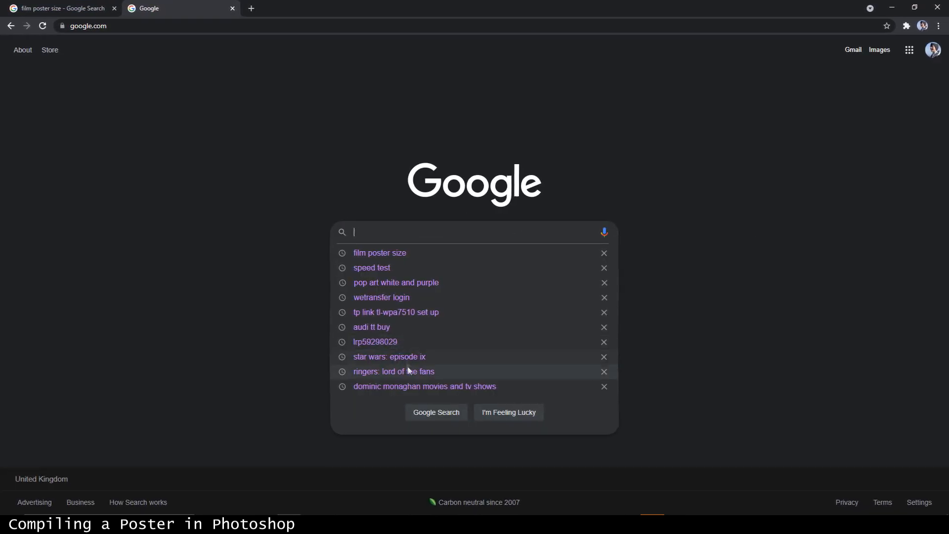
left_click(417, 389)
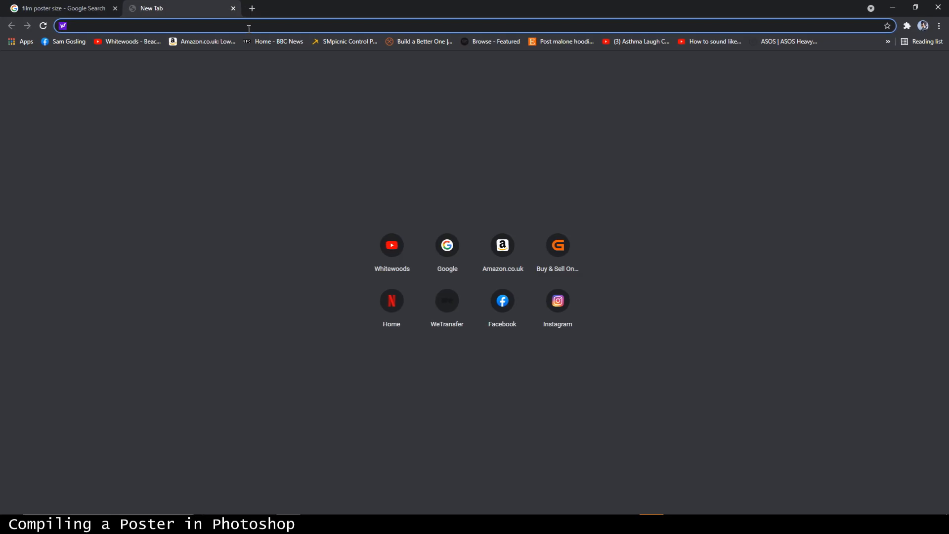
Step: In the browser, open google.com and run an image search for "blood drip.png"
type("google.com")
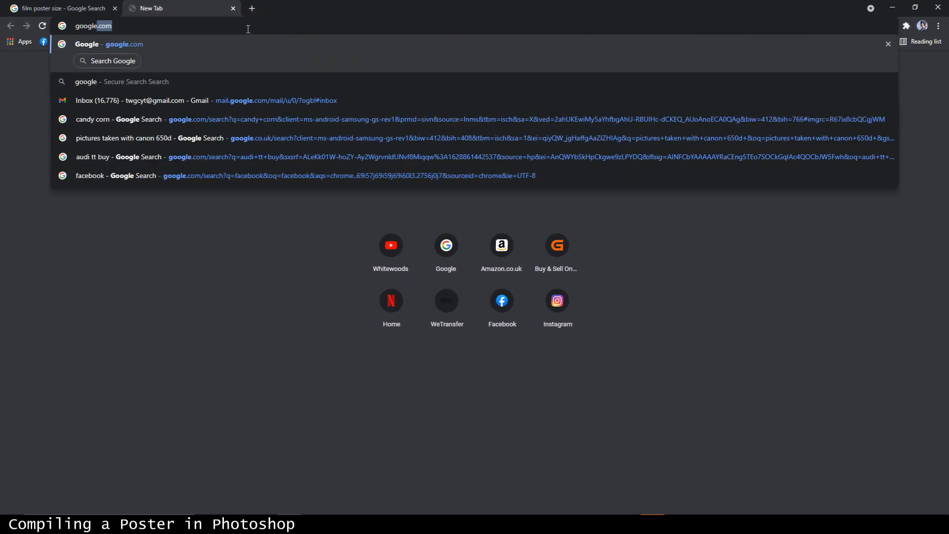
key("Return")
left_click(403, 242)
type("blood drip.png")
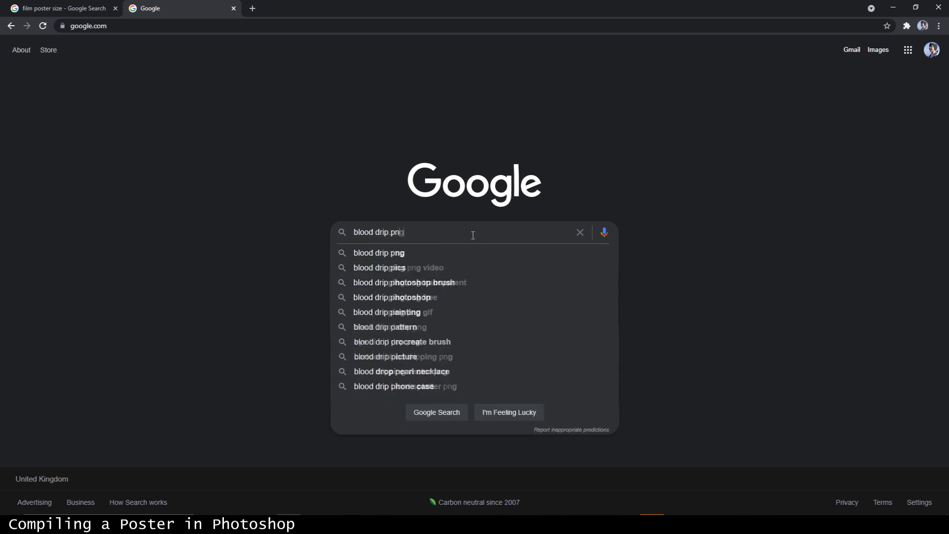
key("Return")
left_click(152, 91)
scroll(475, 277, "down", 10)
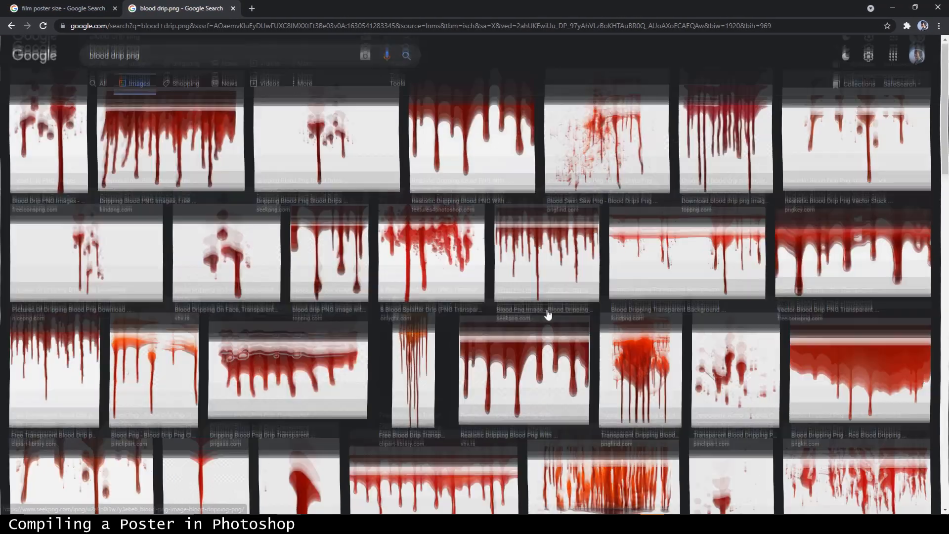
Step: Preview several blood drip results and look for dripping blood that could run down from the eye
left_click(410, 296)
scroll(457, 316, "down", 2)
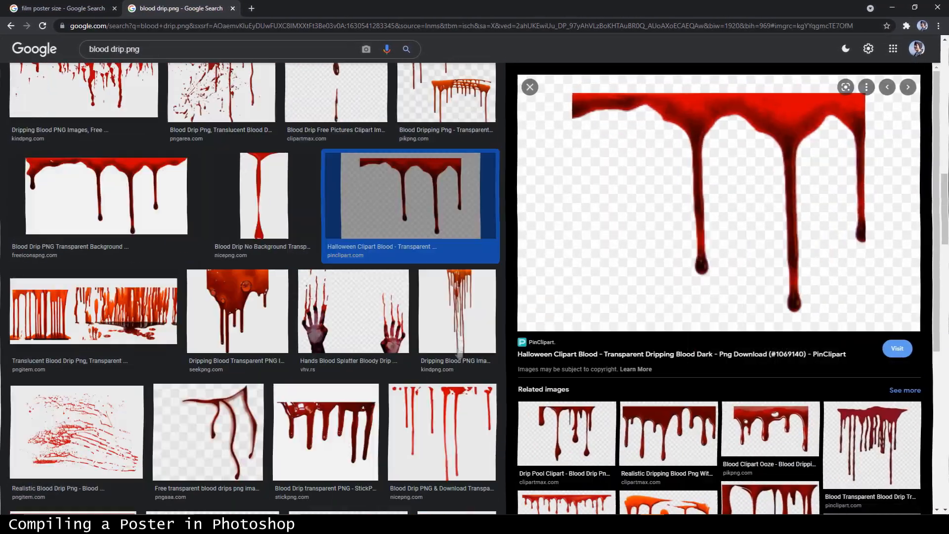
left_click(456, 319)
left_click(356, 332)
left_click(446, 100)
scroll(295, 226, "down", 15)
scroll(294, 226, "up", 15)
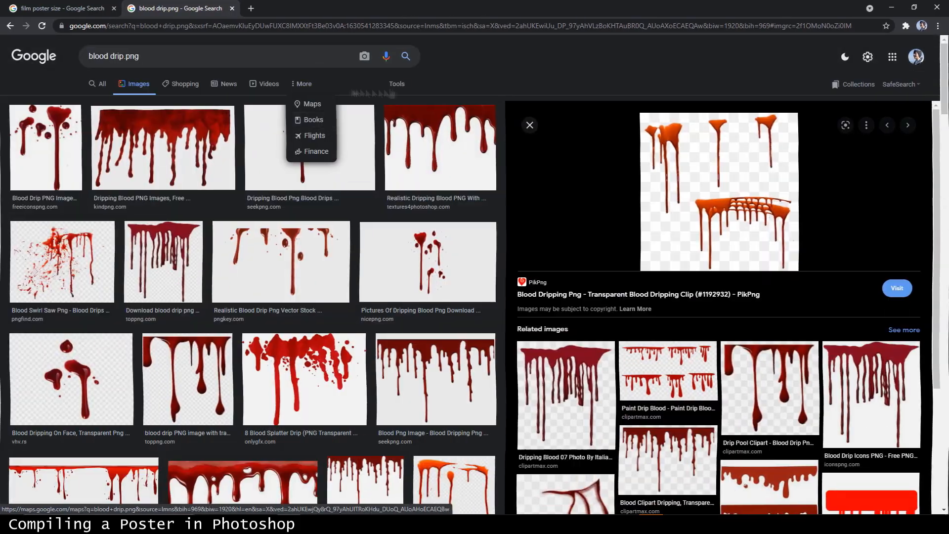
Step: Filter the results to transparent images and save the orange PinClipart blood drip as 65-654076_blood-png-blood-drip-png-clipart
left_click(120, 102)
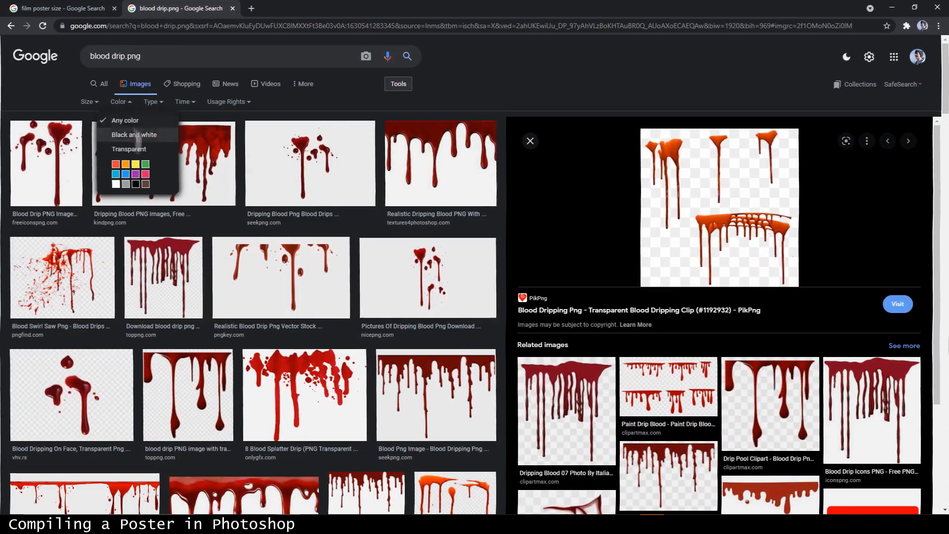
left_click(129, 144)
left_click(773, 203)
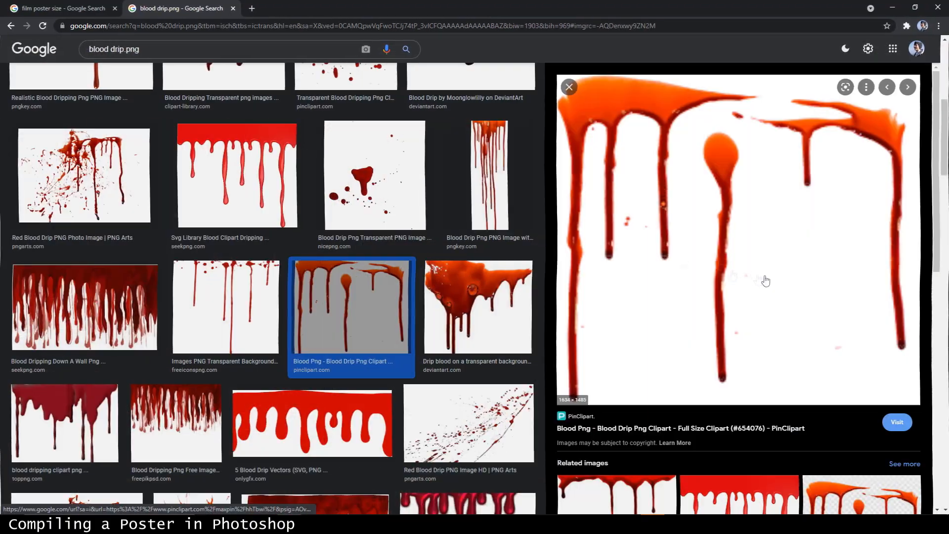
scroll(763, 278, "down", 2)
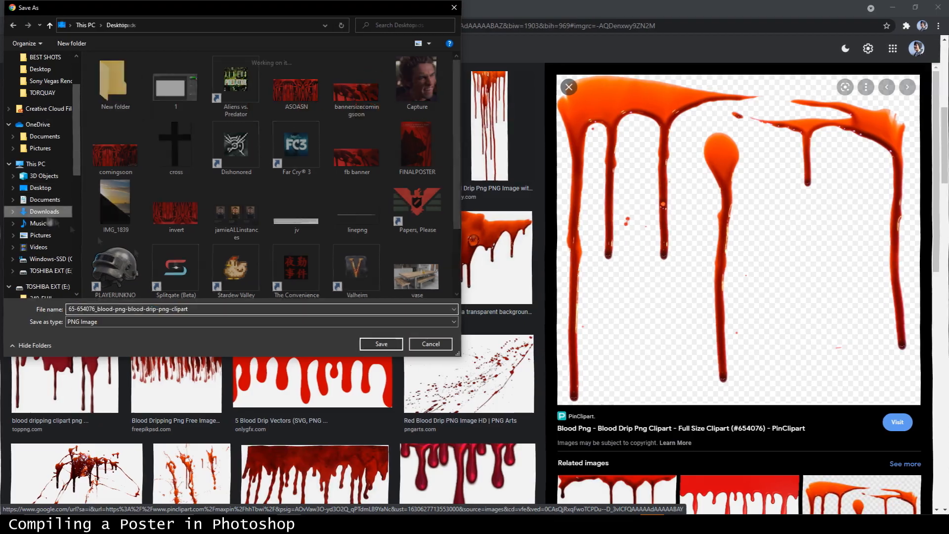
key("Return")
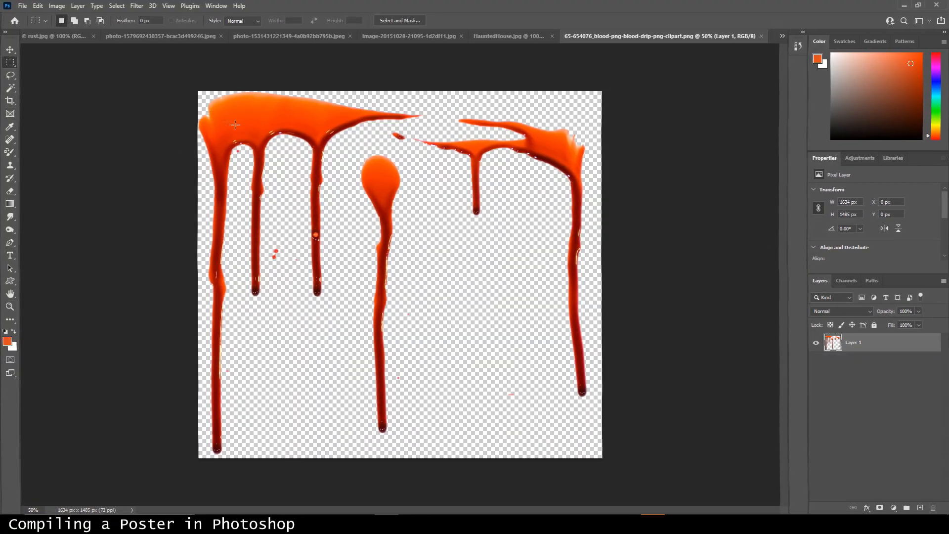
Step: In Photoshop, select the group of three joined drips in the blood drip image and paste a copy into the poster
left_click_drag(198, 92, 422, 458)
mouse_move(220, 92)
left_mouse_down()
mouse_move(277, 456)
mouse_move(352, 232)
mouse_move(405, 130)
left_mouse_up()
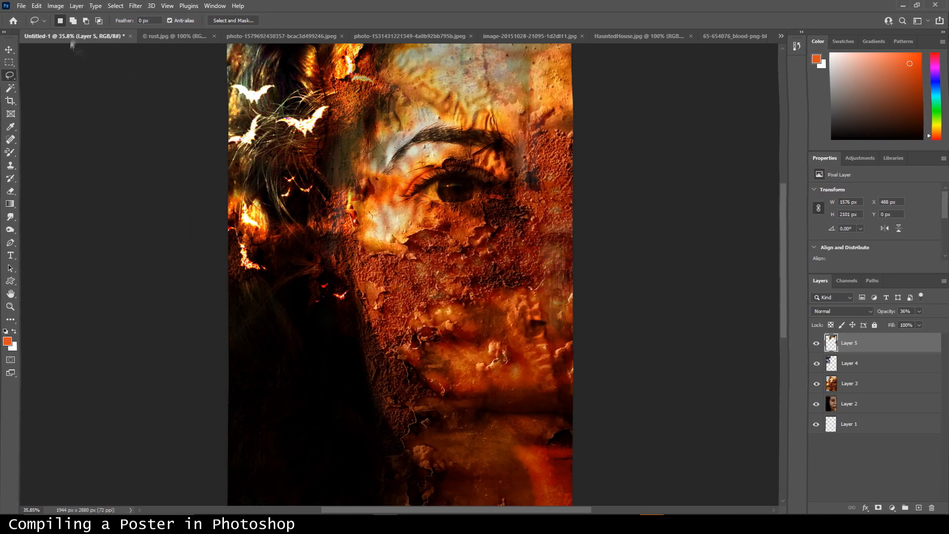
key("ctrl+v")
Step: Scale the pasted drips to about 42% width and 41% height and place them directly under the eye
key("ctrl+t")
left_click_drag(560, 461, 479, 319)
left_click_drag(456, 267, 455, 229)
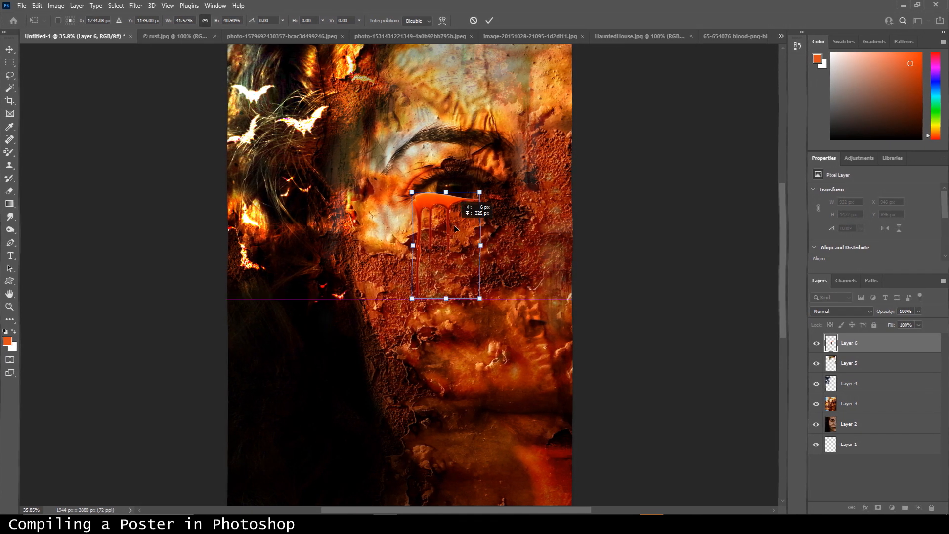
Step: Erase the upper edge of the blood drips along the lower eyelid, undoing the last stroke
key("z")
left_click(450, 199)
left_click(449, 200)
left_click(449, 199)
key("e")
right_click(408, 167)
left_click(388, 178)
mouse_move(388, 175)
left_mouse_down()
mouse_move(448, 193)
mouse_move(418, 196)
mouse_move(393, 183)
mouse_move(523, 208)
left_mouse_up()
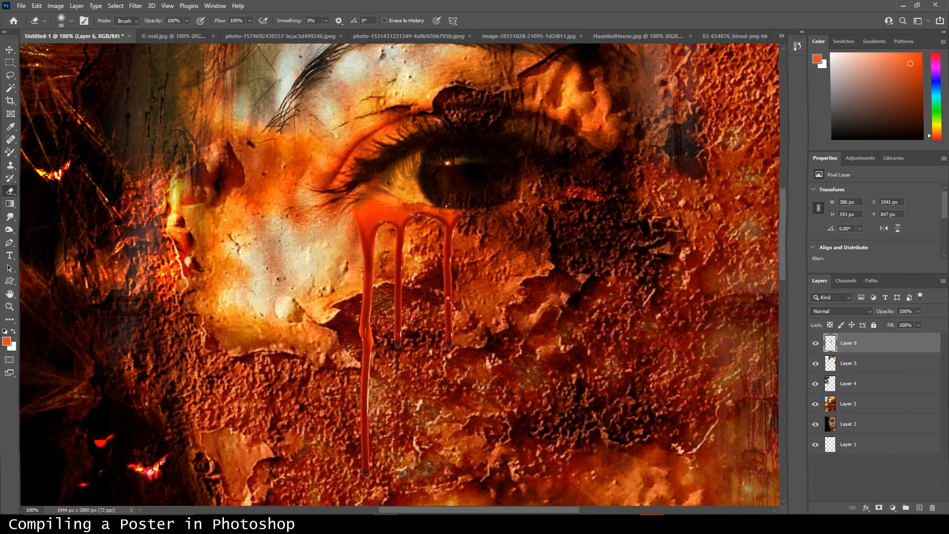
key("ctrl+z")
Step: Shift the drips slightly toward the middle of the eye and smudge their upper edge and lower tips into the skin
mouse_move(404, 221)
left_mouse_down()
mouse_move(417, 242)
mouse_move(419, 223)
mouse_move(464, 224)
mouse_move(423, 225)
mouse_move(409, 253)
mouse_move(419, 237)
left_mouse_up()
left_click_drag(473, 220, 489, 228)
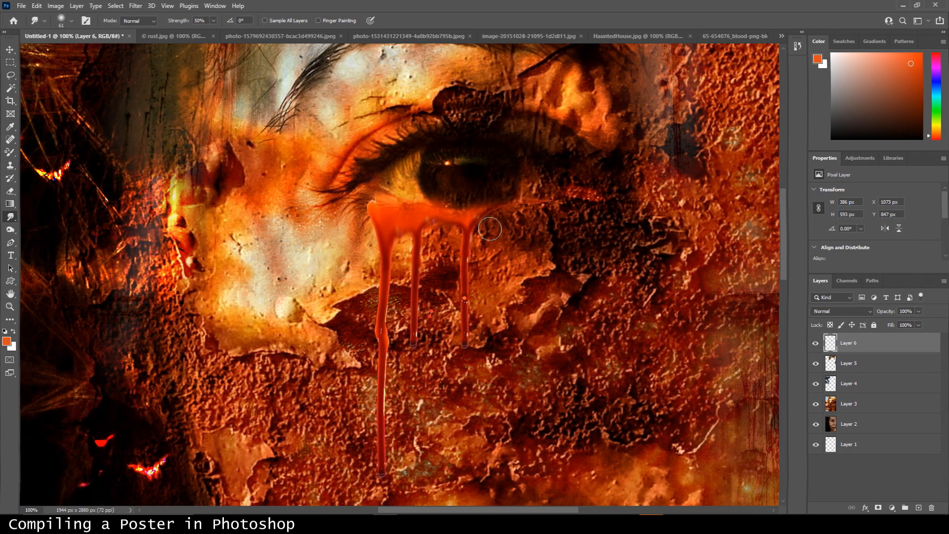
left_click_drag(465, 344, 457, 352)
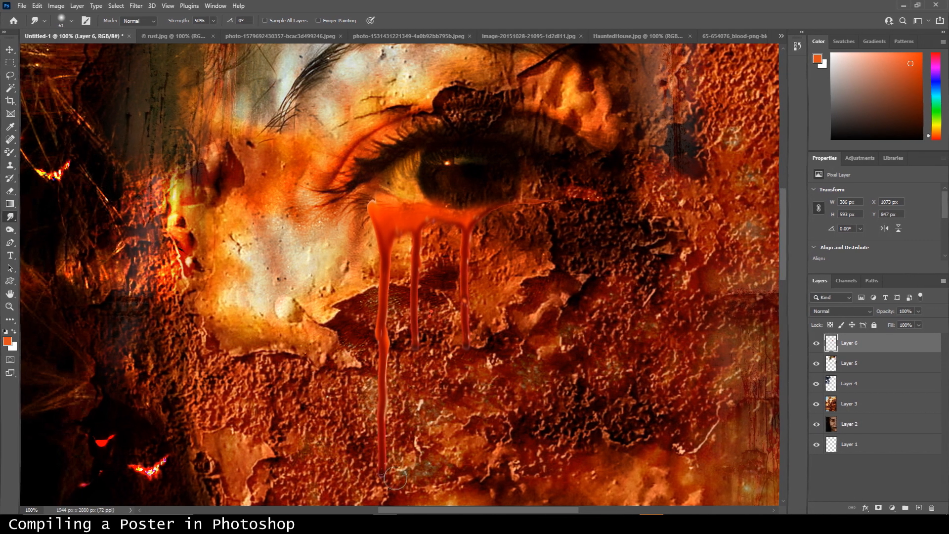
key("e")
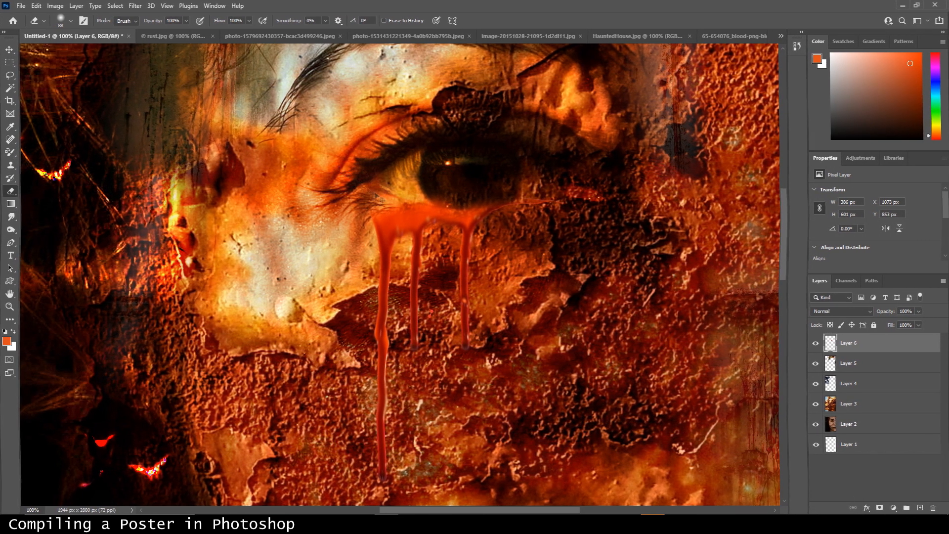
Step: Stretch and skew the drips to about 415 × 627 px so their upper edge follows the lower eyelid
key("ctrl+t")
left_click_drag(462, 192, 466, 184)
mouse_move(556, 190)
left_mouse_down()
mouse_move(576, 185)
mouse_move(570, 191)
left_mouse_up()
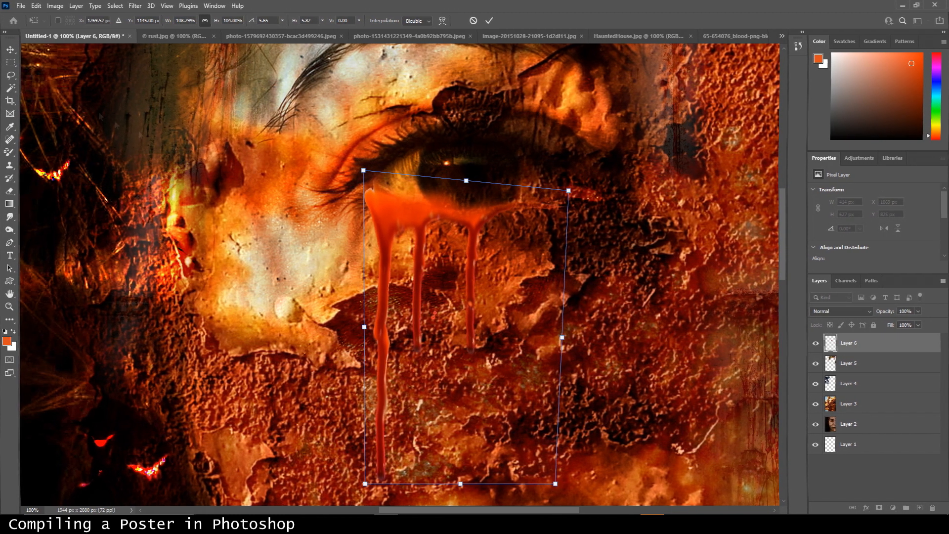
left_click_drag(519, 223, 516, 227)
key("Return")
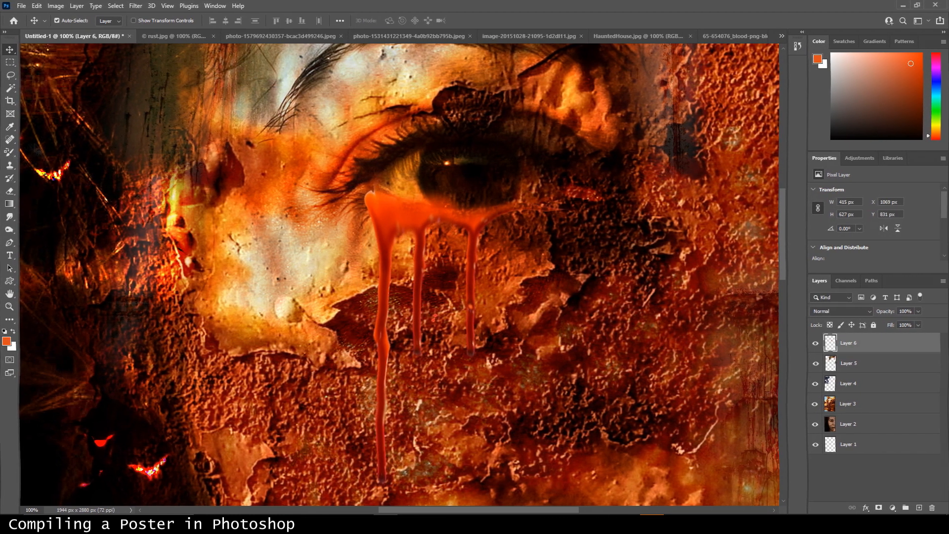
Step: Make the drips a stronger red with Hue/Saturation: hue -9, saturation +66, lightness -1
key("ctrl+u")
left_click_drag(746, 232, 779, 211)
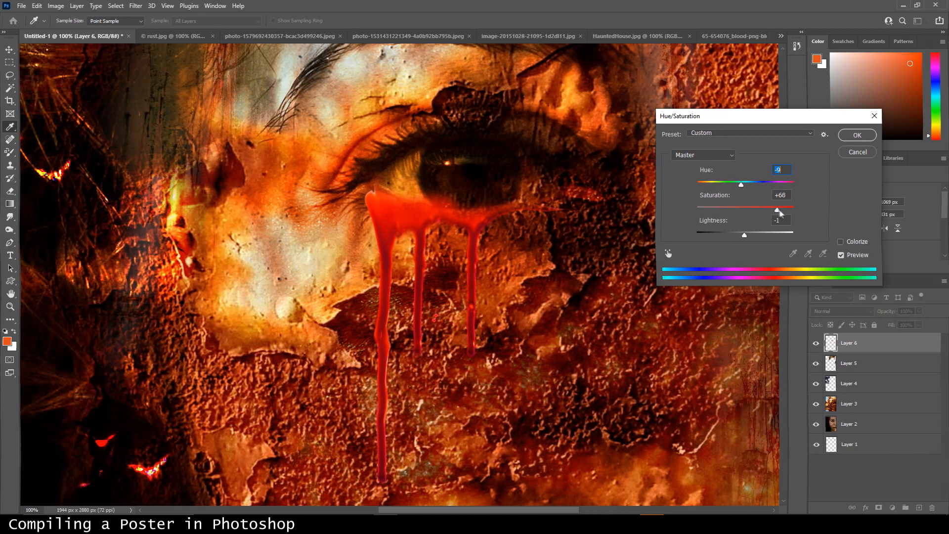
key("Escape")
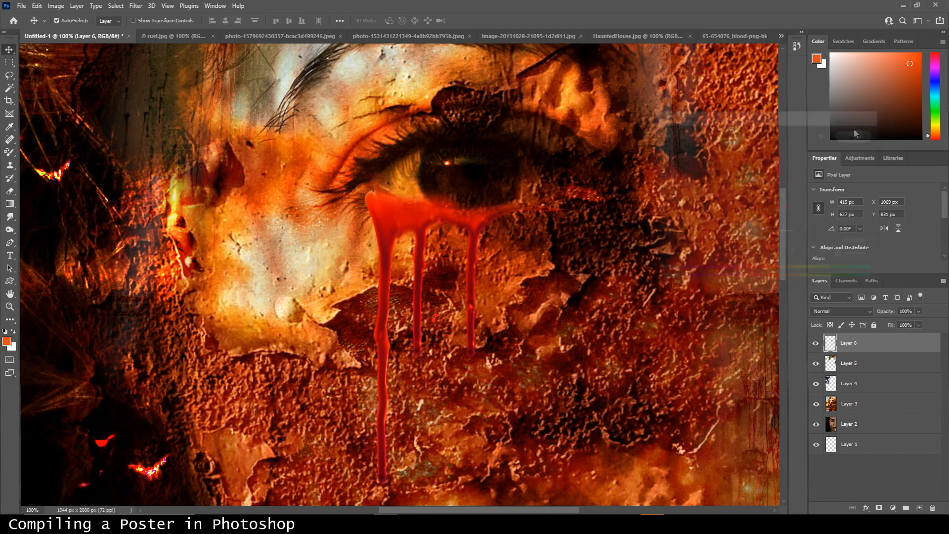
Step: Tone down the drips with Hue/Saturation using saturation -14 and slightly shifted hue and lightness, and nudge them slightly
key("ctrl+u")
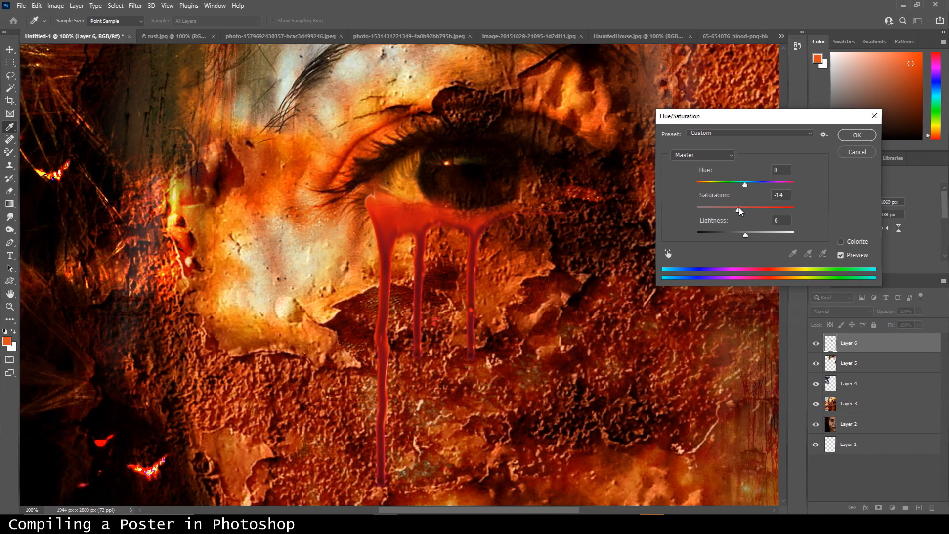
left_click_drag(742, 185, 747, 184)
left_click_drag(745, 234, 741, 234)
key("Return")
left_click_drag(438, 218, 439, 219)
Step: Smudge the upper edge of the drips up along the lower eyelid
key("e")
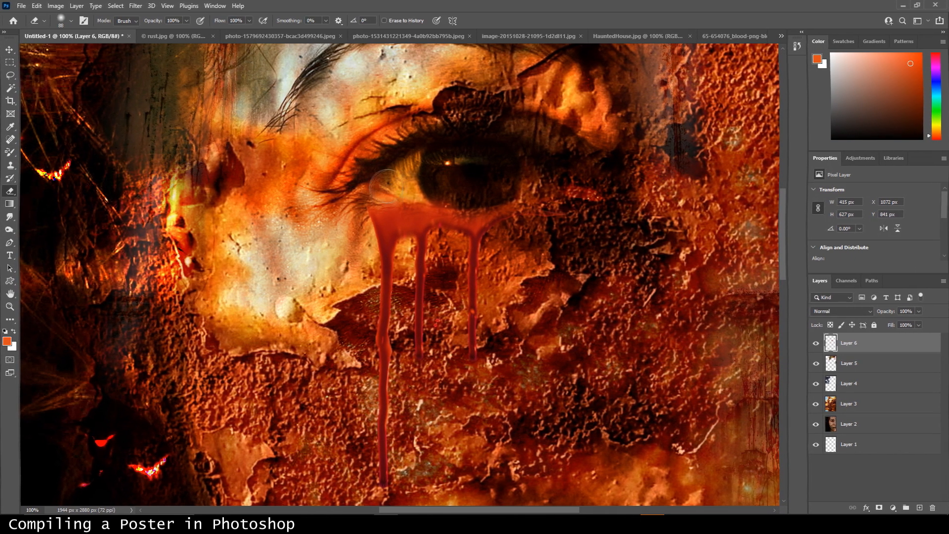
left_click(10, 216)
mouse_move(383, 207)
left_mouse_down()
mouse_move(379, 195)
mouse_move(477, 221)
mouse_move(437, 221)
left_mouse_up()
left_click(10, 50)
left_click(10, 191)
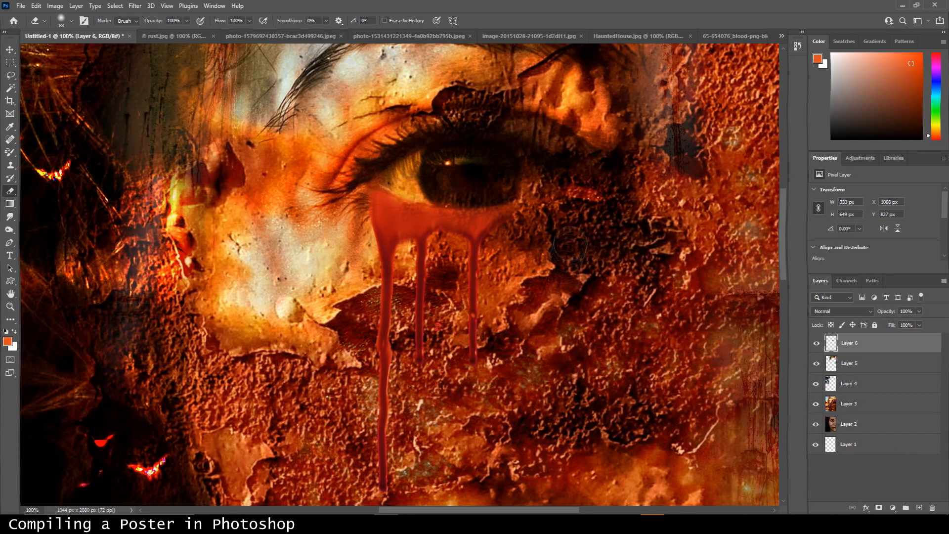
Step: Lower the opacity of the blood drips layer to 80%
left_click(10, 307)
mouse_move(279, 257)
left_mouse_down()
mouse_move(395, 282)
mouse_move(308, 301)
left_mouse_up()
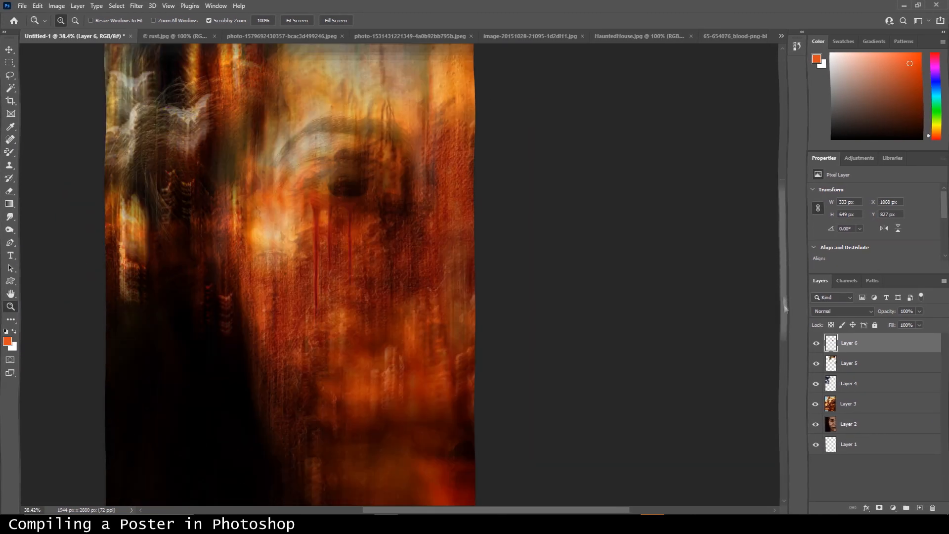
double_click(908, 345)
left_click_drag(788, 190, 782, 192)
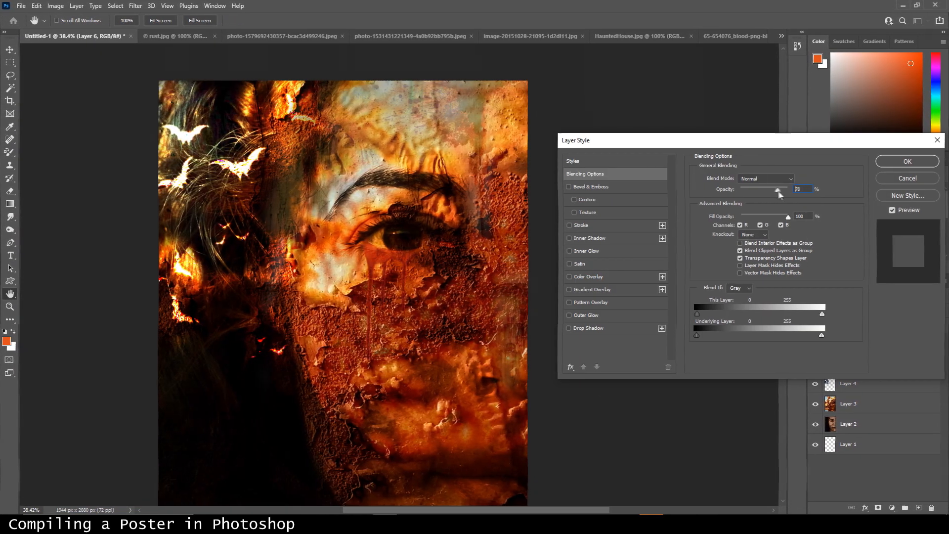
left_click(907, 163)
scroll(485, 359, "down", 3)
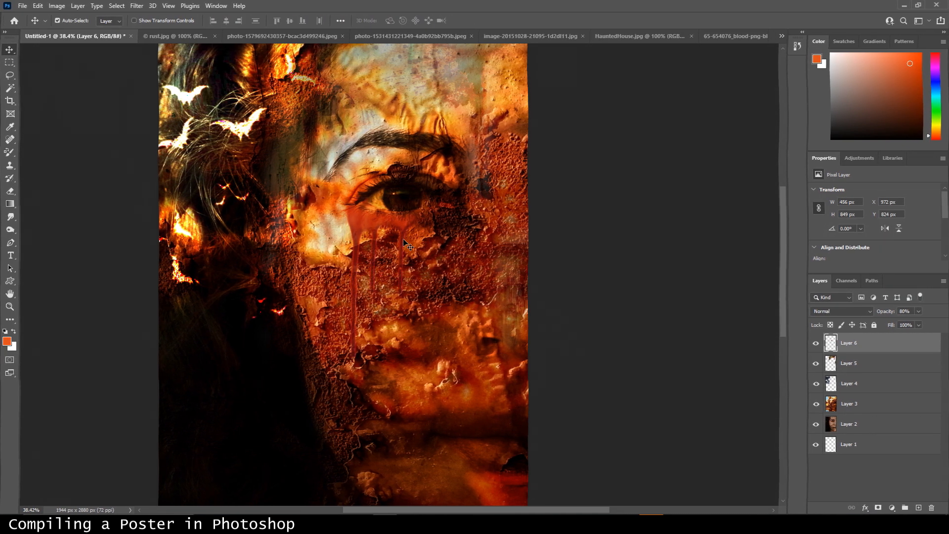
Step: Duplicate the drips layer twice and merge the three drip layers into one to strengthen the red
right_click(904, 343)
left_click(800, 149)
key("Return")
right_click(862, 346)
left_click(791, 149)
left_click(558, 146)
right_click(882, 383)
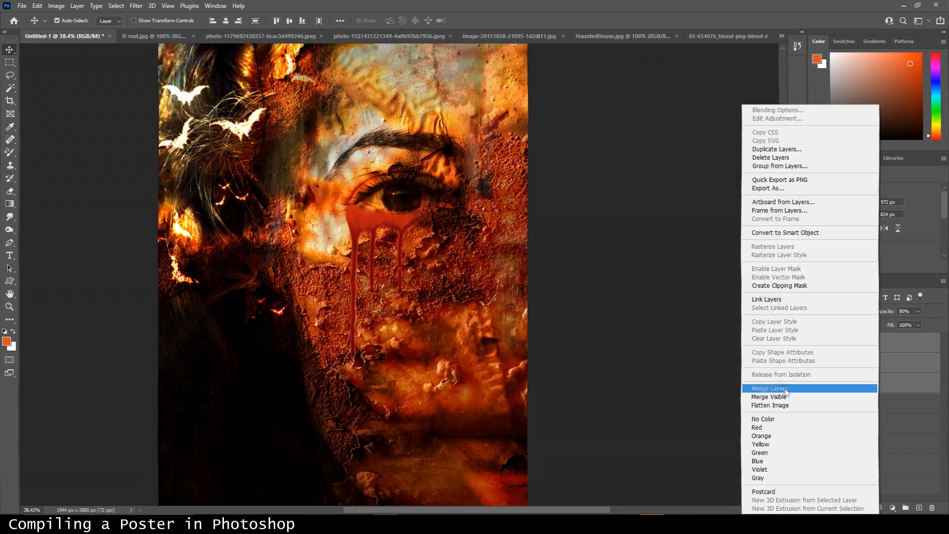
left_click(870, 387)
right_click(885, 343)
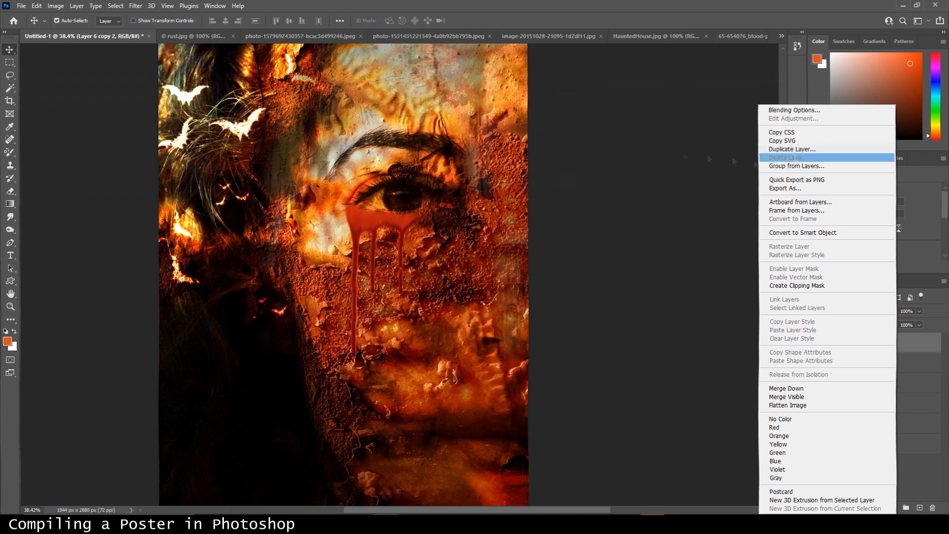
left_click(912, 341)
left_click(881, 403)
left_click(875, 423, "shift")
right_click(871, 421)
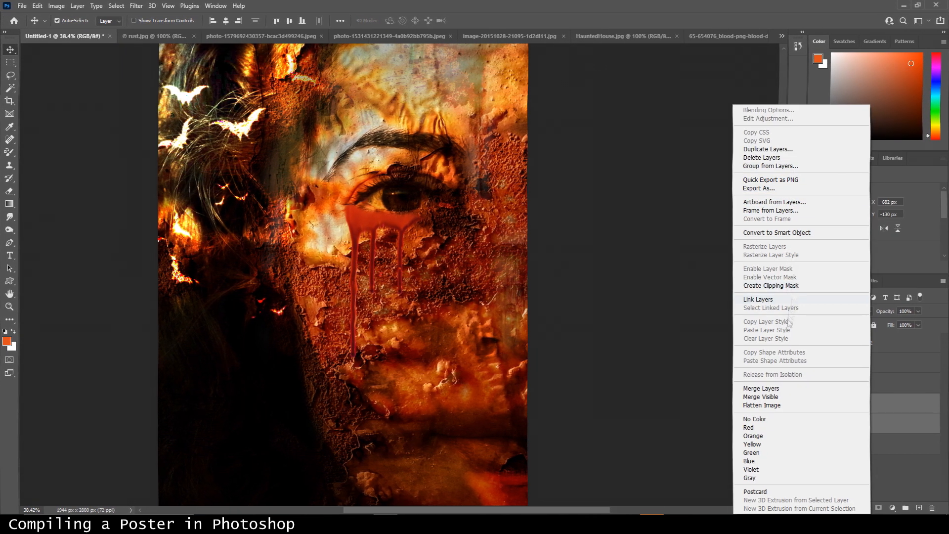
left_click(869, 423)
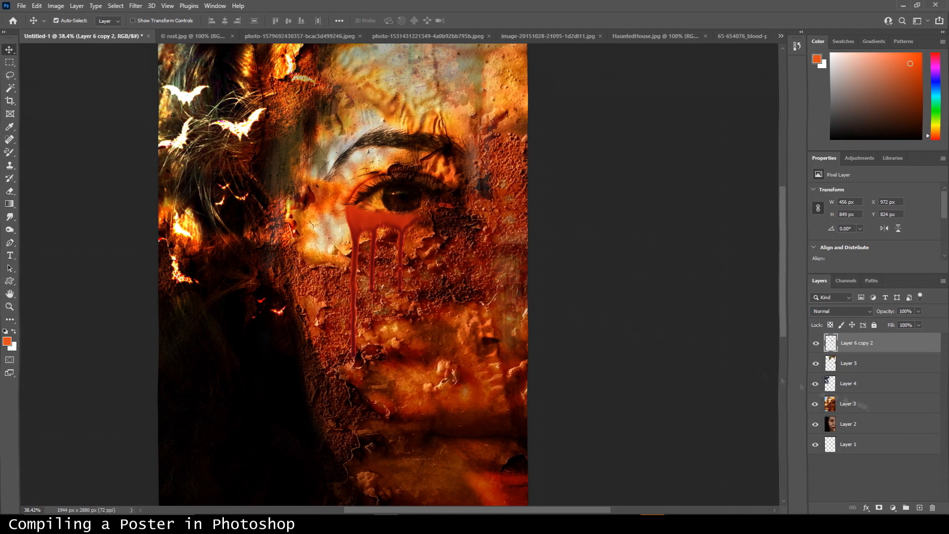
Step: Duplicate the merged drips and darken the copy with Hue/Saturation: saturation -100, lightness about -49
left_click(365, 234)
right_click(892, 343)
left_click(790, 148)
key("Return")
key("ctrl+u")
left_click_drag(745, 210, 695, 210)
left_click_drag(745, 235, 722, 235)
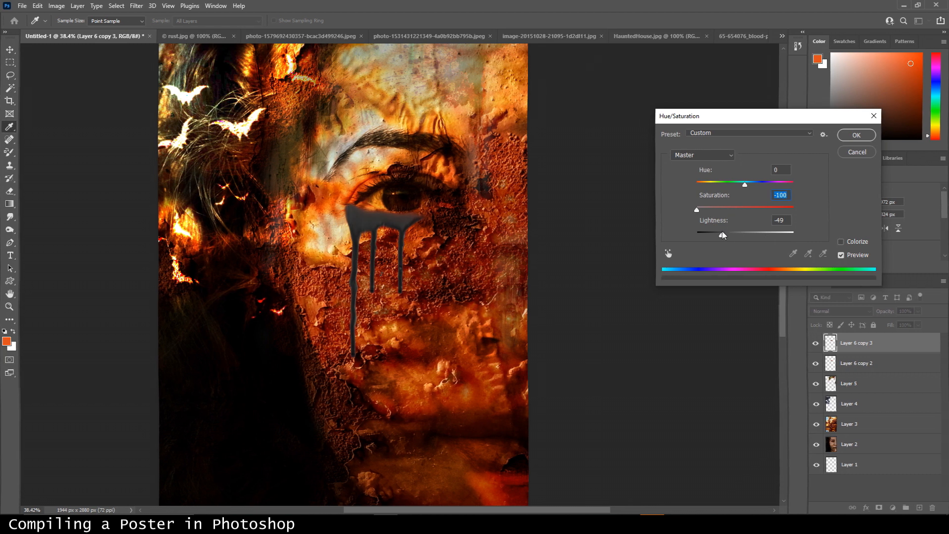
key("Return")
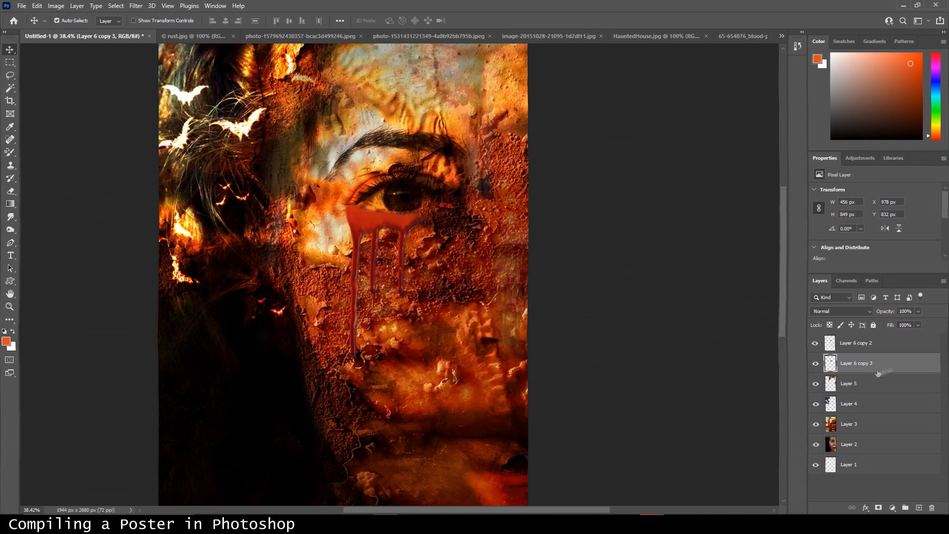
Step: Nudge the dark copy beneath the red drips to about X 981, Y 824 px as an offset shadow
key("Left")
key("Left")
key("Left")
key("Left")
key("Left")
key("Left")
key("Down")
key("Down")
key("Down")
key("Up")
key("Up")
key("Up")
key("Up")
key("Up")
key("Up")
key("Right")
key("Right")
key("Right")
key("Right")
key("Right")
key("Right")
key("Right")
key("Right")
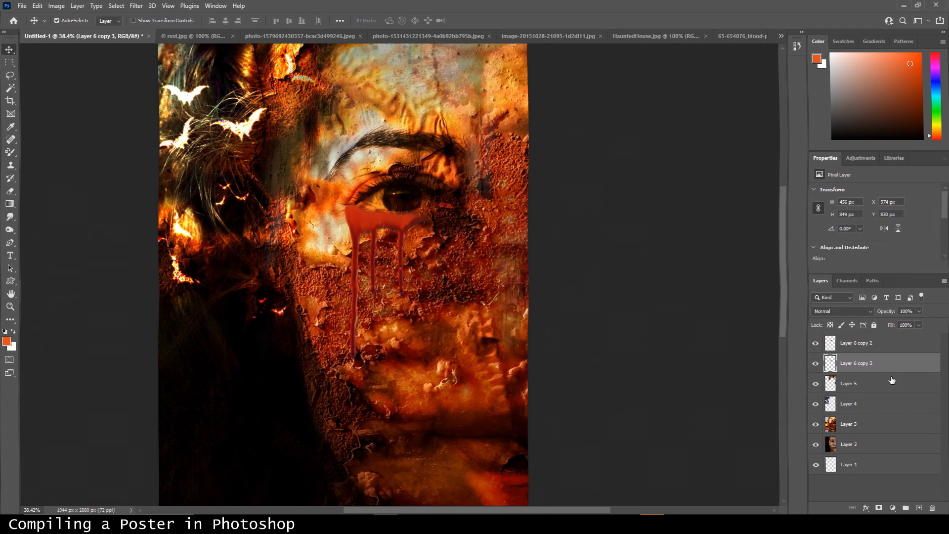
Step: Lower the opacity of the dark shadow copy to 39%
double_click(891, 365)
left_click_drag(788, 190, 762, 192)
left_click(909, 162)
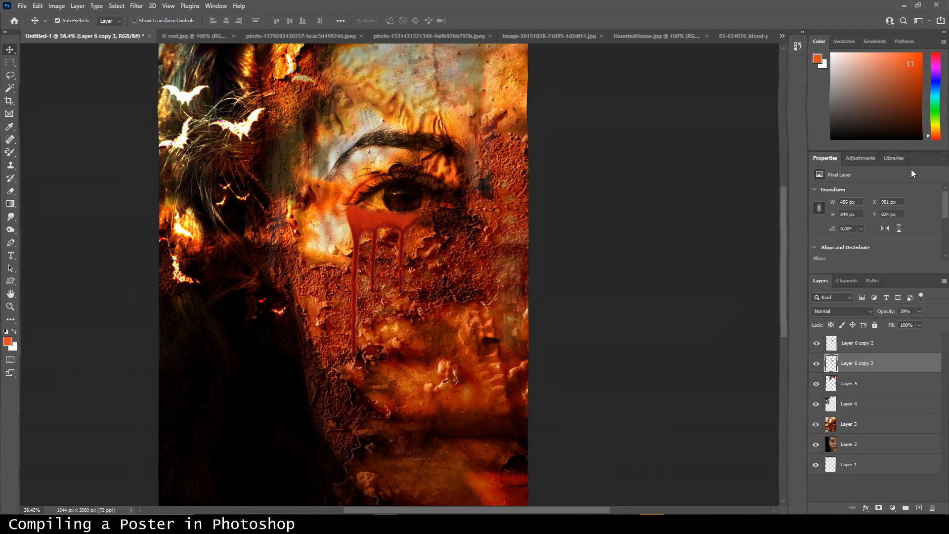
Step: Select the red drips layer and move the drips toward the middle of the eye, to about X 1048, Y 820 px
key("e")
key("alt+bracketright")
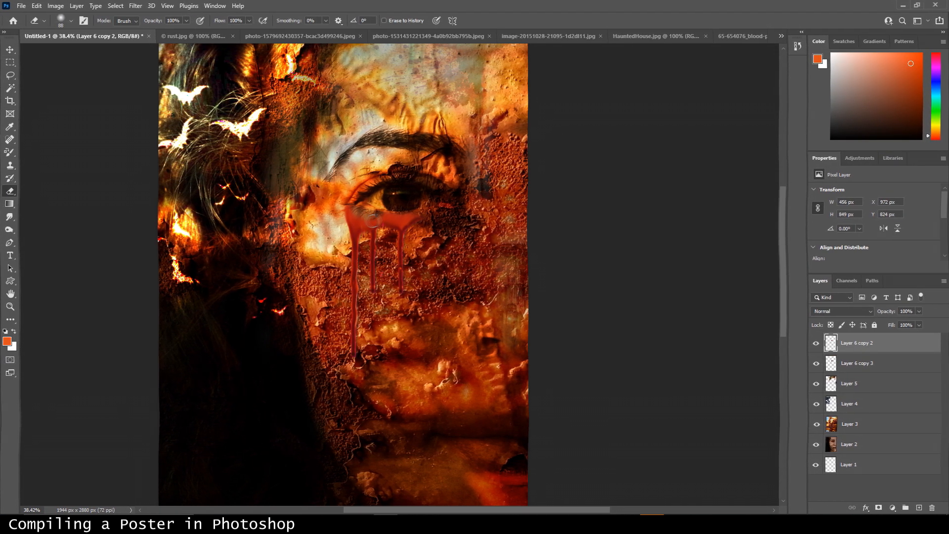
key("v")
left_click_drag(380, 218, 395, 215)
key("e")
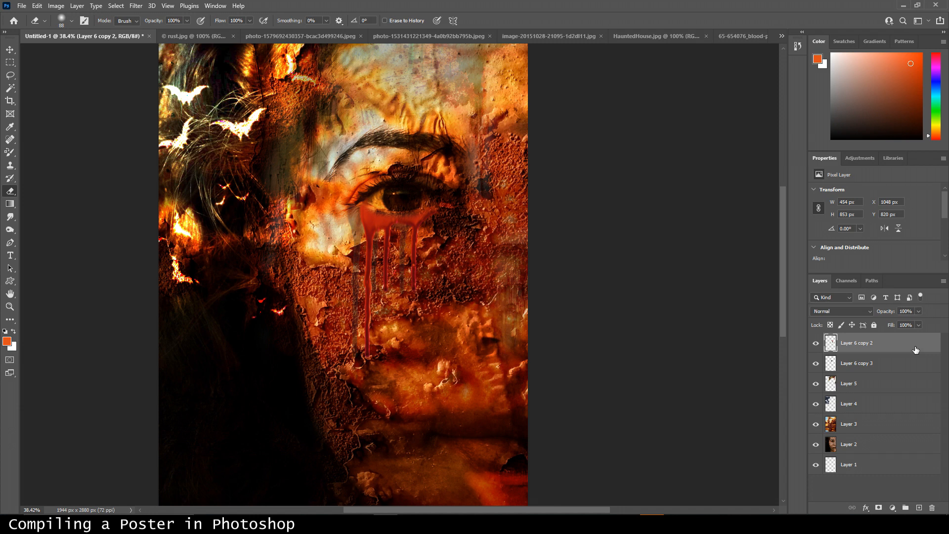
Step: Delete both blood drip layers and slightly lower the opacity of the rust texture on Layer 3
key("Delete")
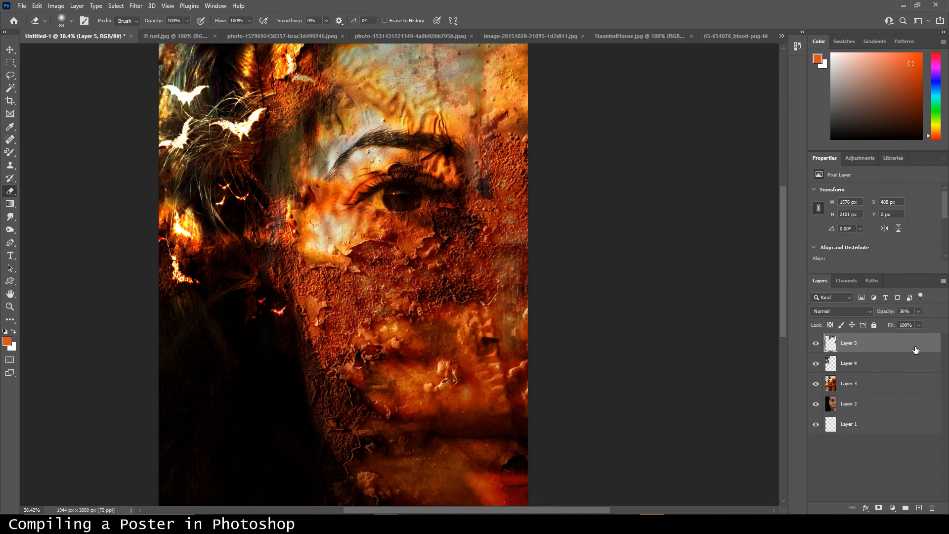
left_click(10, 307)
mouse_move(399, 278)
left_mouse_down()
mouse_move(424, 284)
mouse_move(380, 288)
mouse_move(392, 290)
left_mouse_up()
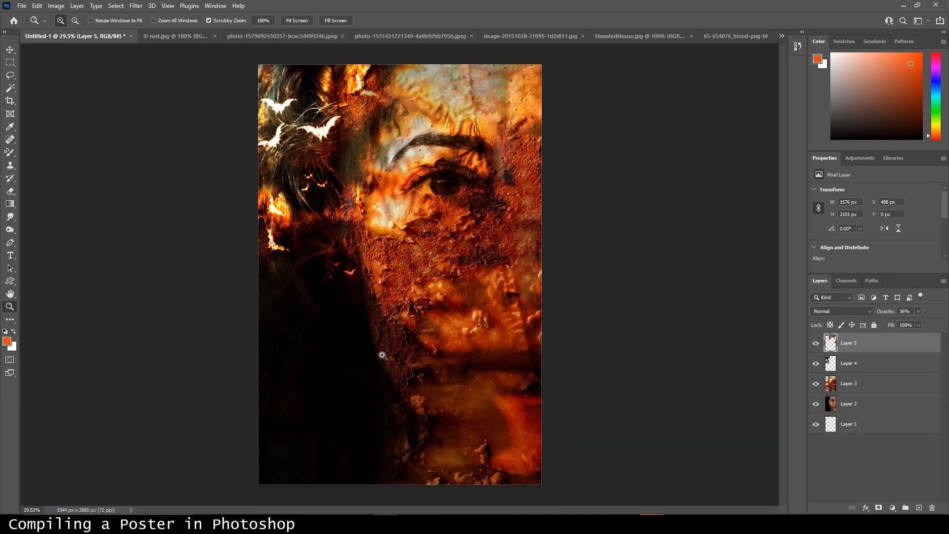
double_click(874, 386)
left_click_drag(788, 191, 783, 191)
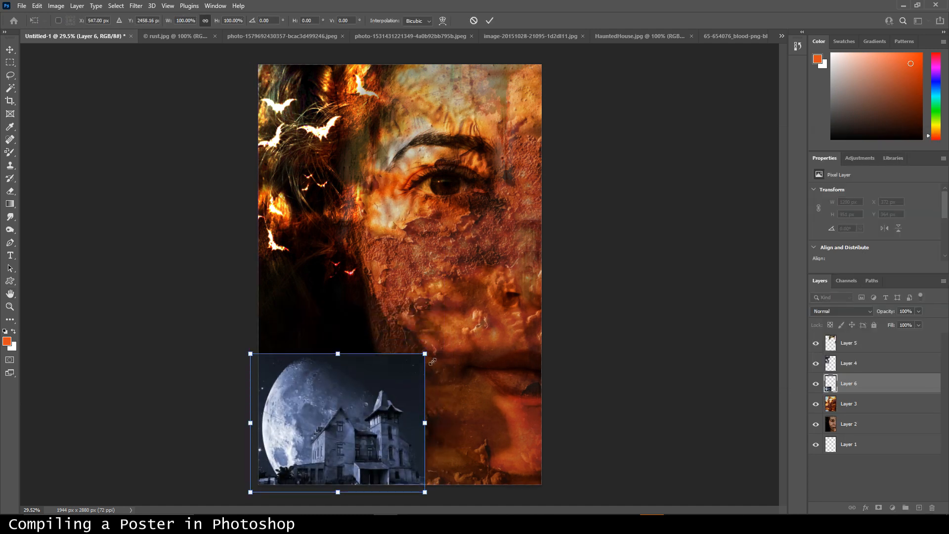
Step: Enlarge the haunted house image to about 196 × 208% over the lower part of the poster
left_click_drag(432, 362, 600, 214)
left_click_drag(482, 220, 401, 236)
right_click(395, 257)
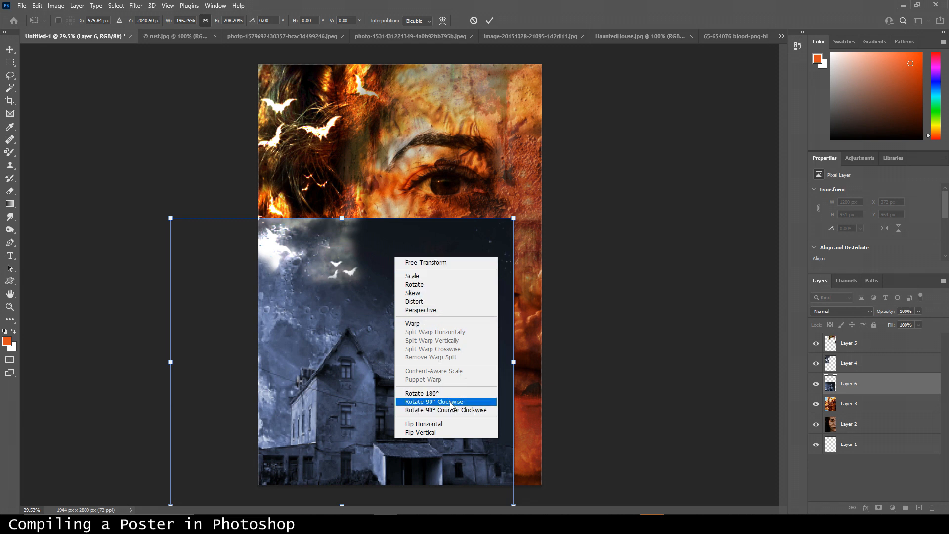
left_click(435, 309)
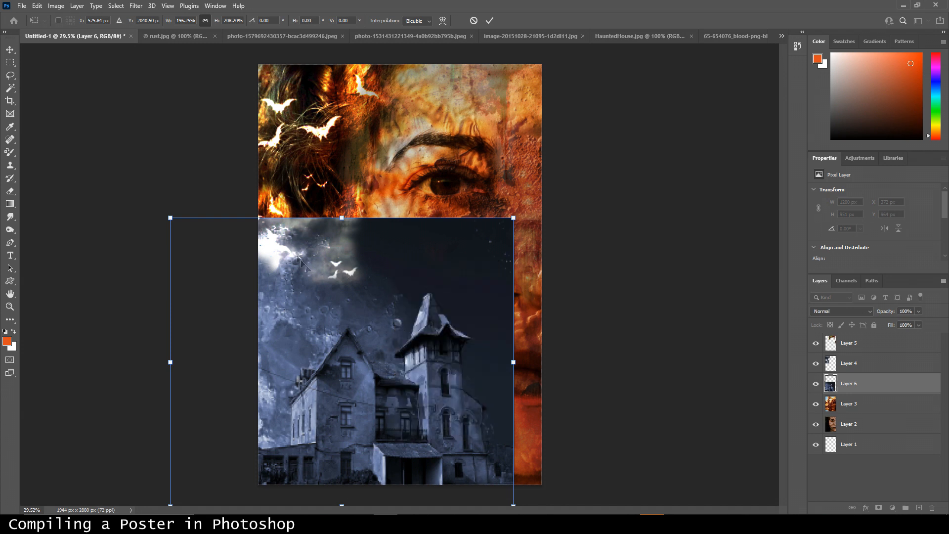
Step: Try mirroring the house image horizontally at about 2219 × 1874 px across the lower half of the poster
left_click_drag(330, 283, 384, 224)
left_click_drag(569, 308, 4, 255)
left_click_drag(93, 245, 369, 298)
left_click_drag(502, 356, 585, 361)
left_click_drag(516, 333, 476, 321)
left_click_drag(542, 342, 585, 333)
mouse_move(527, 327)
left_mouse_down()
mouse_move(497, 326)
mouse_move(513, 332)
left_mouse_up()
left_click_drag(572, 207, 579, 250)
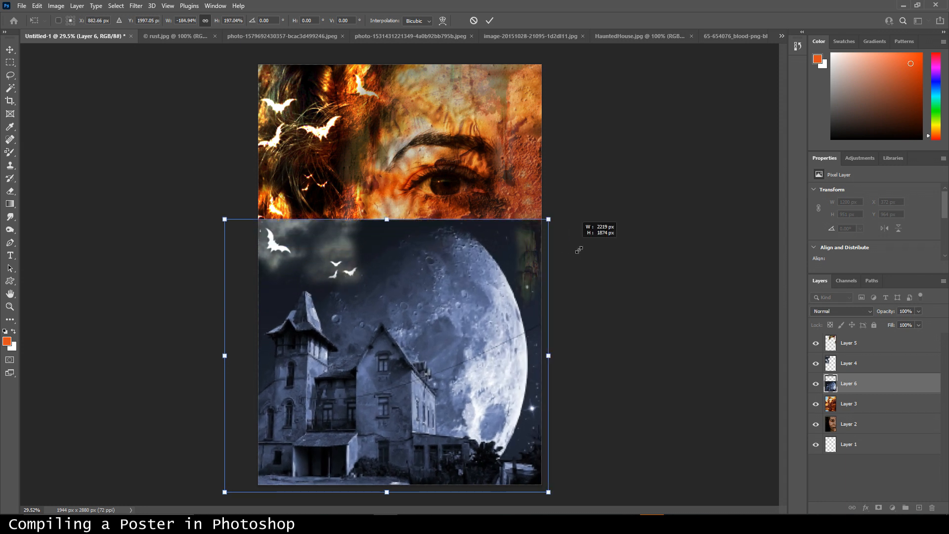
Step: Try the house image upside down at about 119 × 127% and move it over the lower face
left_click_drag(548, 355, 22, 355)
left_click_drag(131, 336, 359, 378)
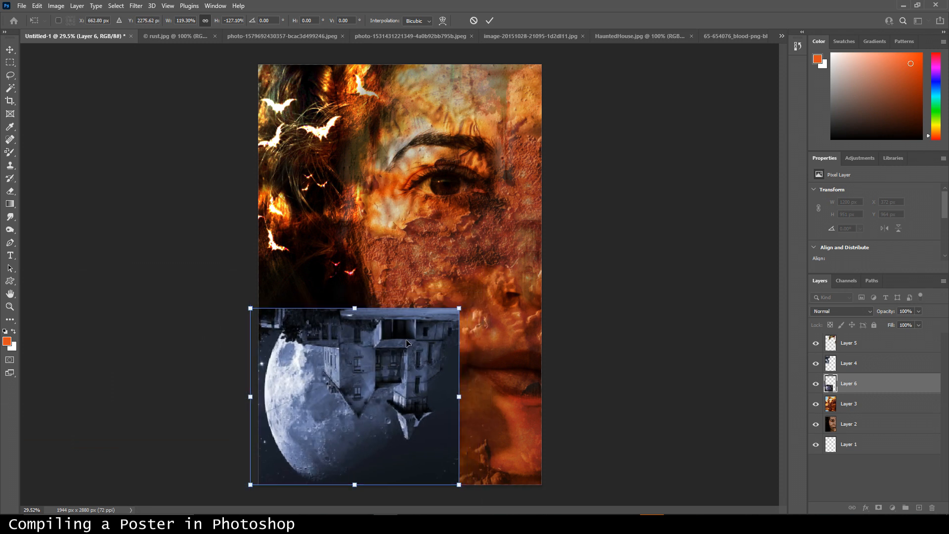
left_click_drag(406, 342, 474, 288)
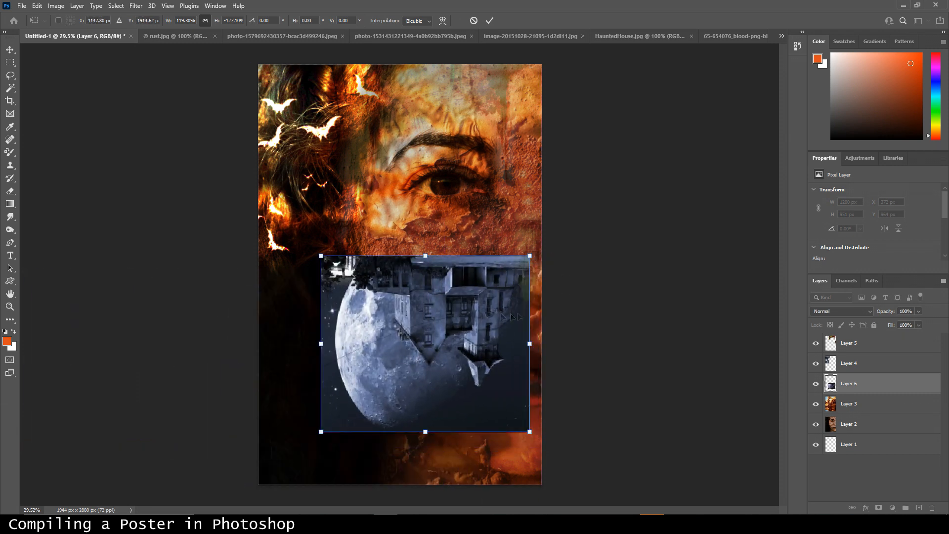
Step: Rotate the house image 180° and mirror it horizontally, placing it upright in the poster's lower left
right_click(479, 314)
left_click(523, 450)
left_click_drag(463, 334, 452, 343)
left_click_drag(519, 353, 137, 348)
left_click_drag(226, 321, 339, 360)
left_click_drag(425, 394, 373, 396)
Step: Scale the house image to about 2156 × 1872 px over the poster's lower half and shift it left to about X -445 px
left_click_drag(418, 319, 525, 226)
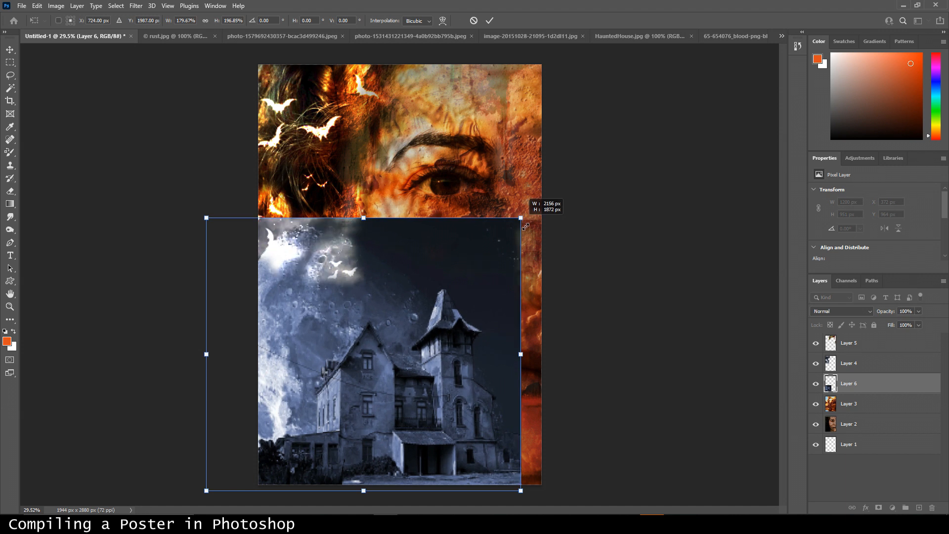
left_click(10, 50)
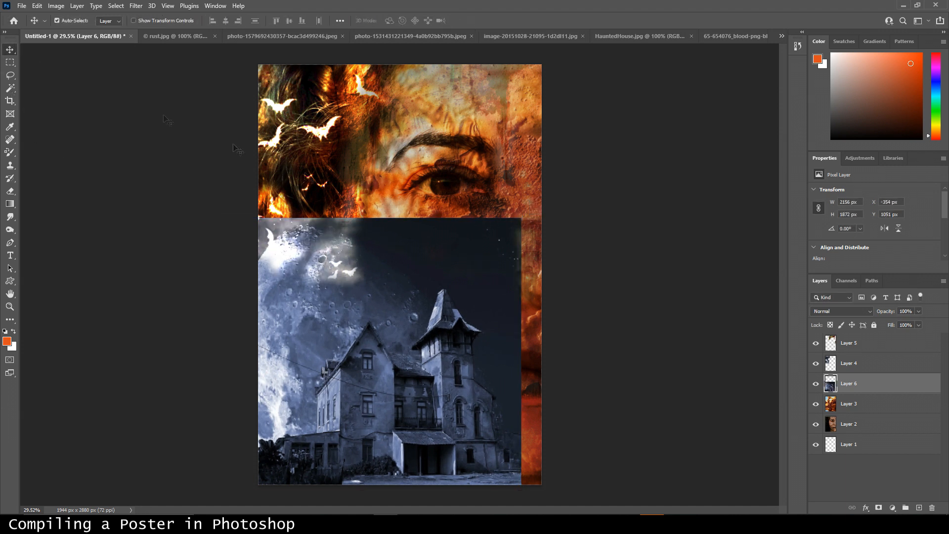
mouse_move(473, 273)
left_mouse_down()
mouse_move(384, 287)
mouse_move(457, 274)
left_mouse_up()
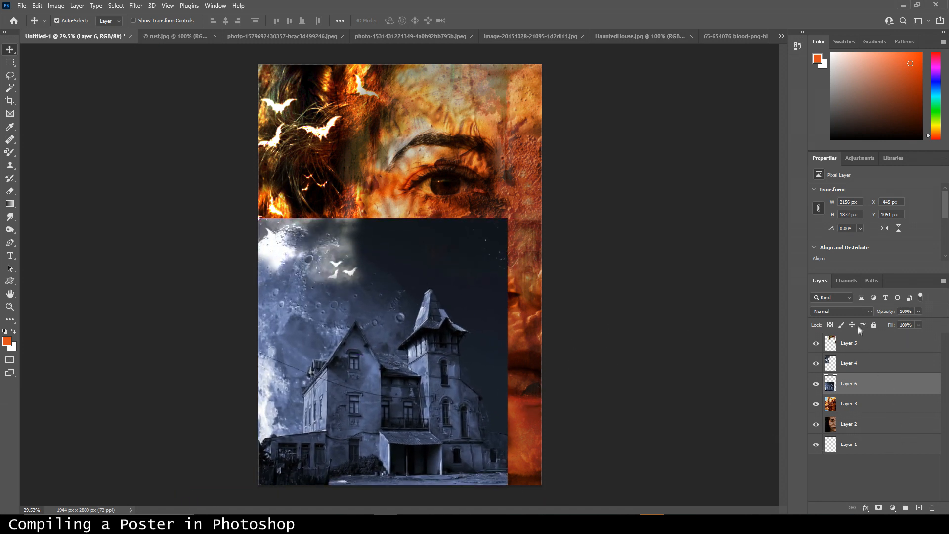
Step: Blend the house layer with Lighten and set its hue to -180 with Hue/Saturation
left_click(846, 311)
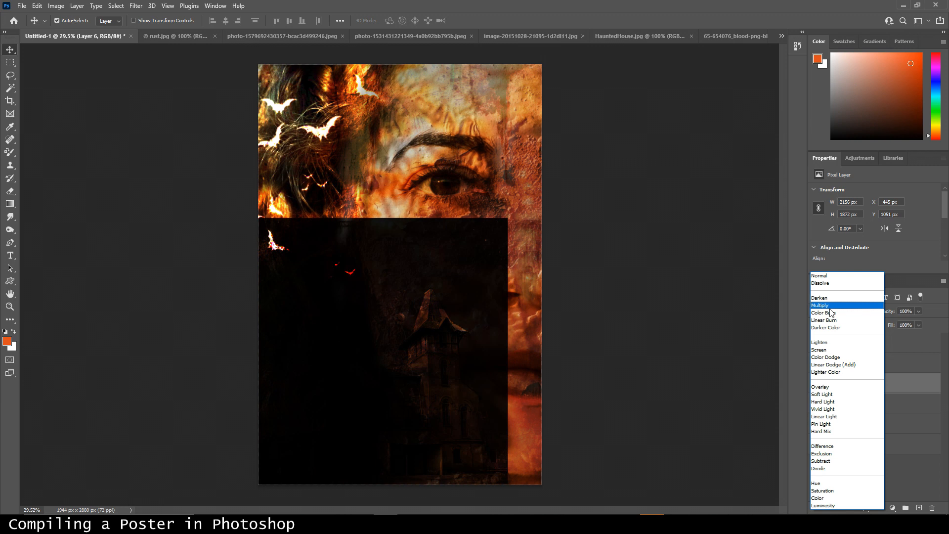
left_click(830, 343)
key("ctrl+u")
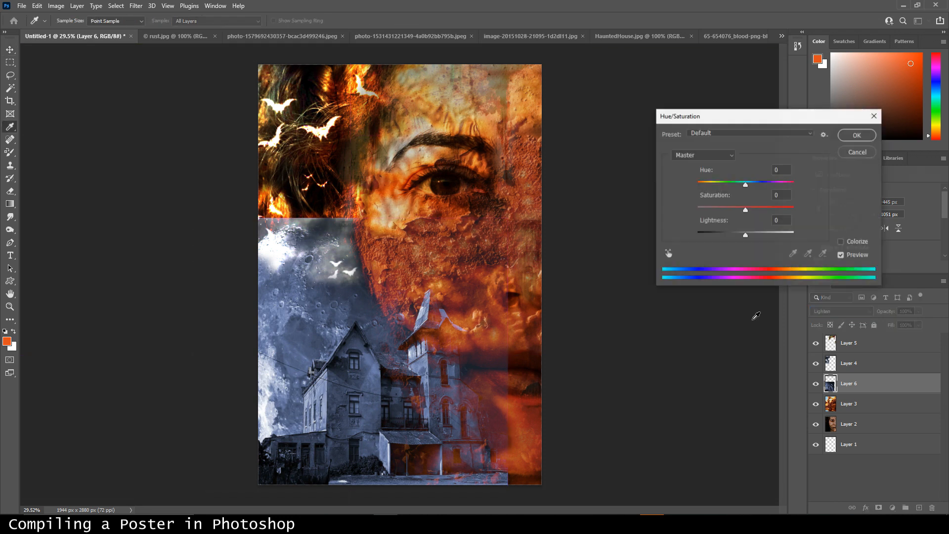
left_click_drag(746, 185, 694, 188)
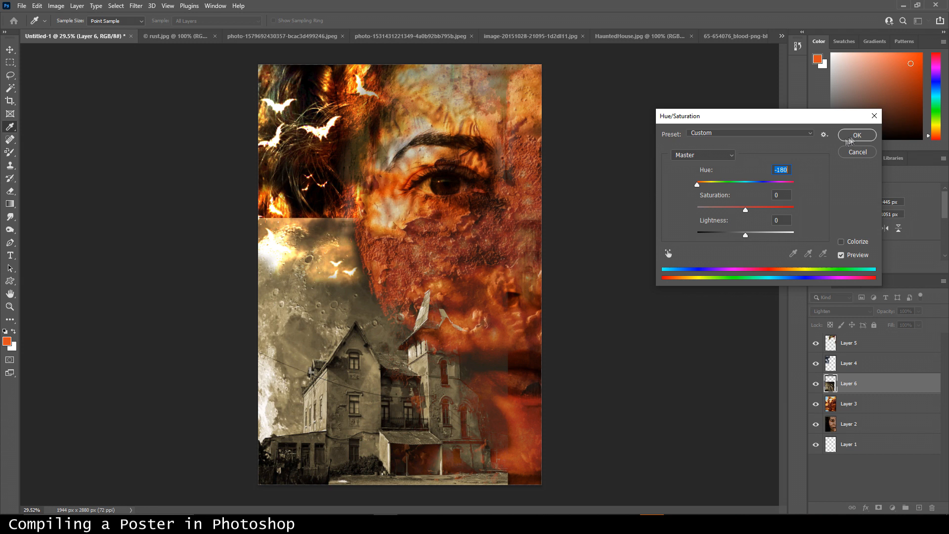
left_click(851, 137)
Step: Shift the house left to about X -610 px and softly erase its hard upper and right edges
left_click_drag(357, 358, 331, 360)
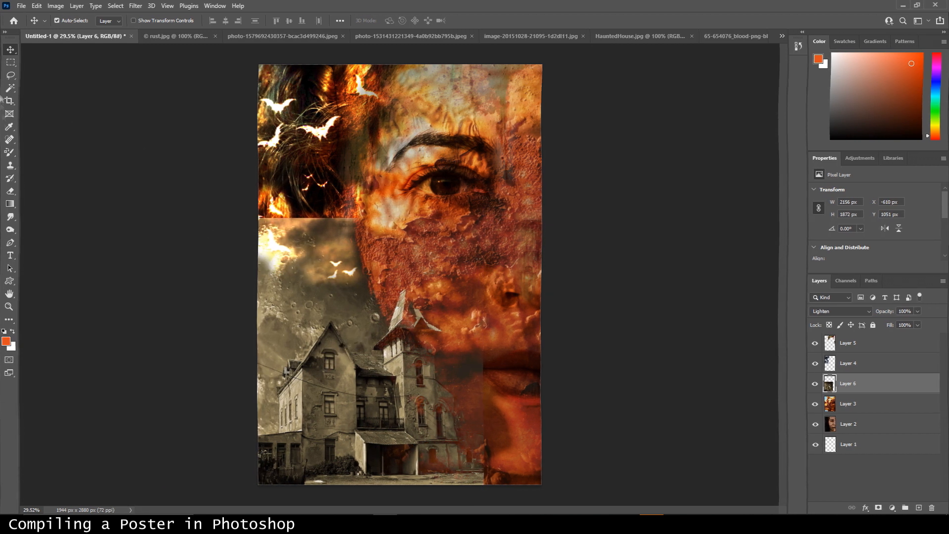
left_click(9, 192)
left_click_drag(262, 212, 353, 213)
mouse_move(484, 353)
left_mouse_down()
mouse_move(481, 474)
mouse_move(496, 462)
left_mouse_up()
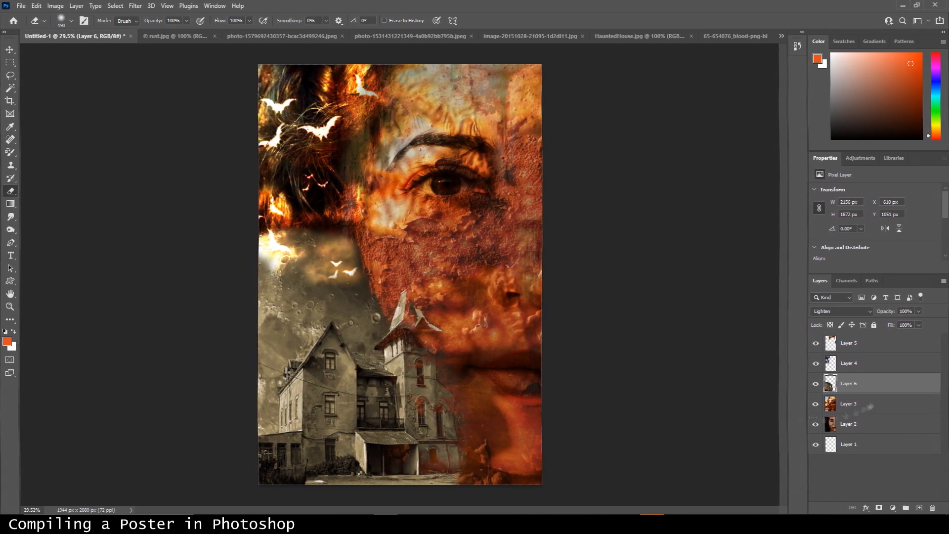
Step: Lower the house layer's opacity to 52%
double_click(874, 384)
left_click_drag(788, 191, 765, 190)
left_click(908, 161)
Step: Try the house further left at about X -922 px, comparing the poster with the layer hidden and shown
left_click(9, 51)
left_click_drag(423, 348, 376, 349)
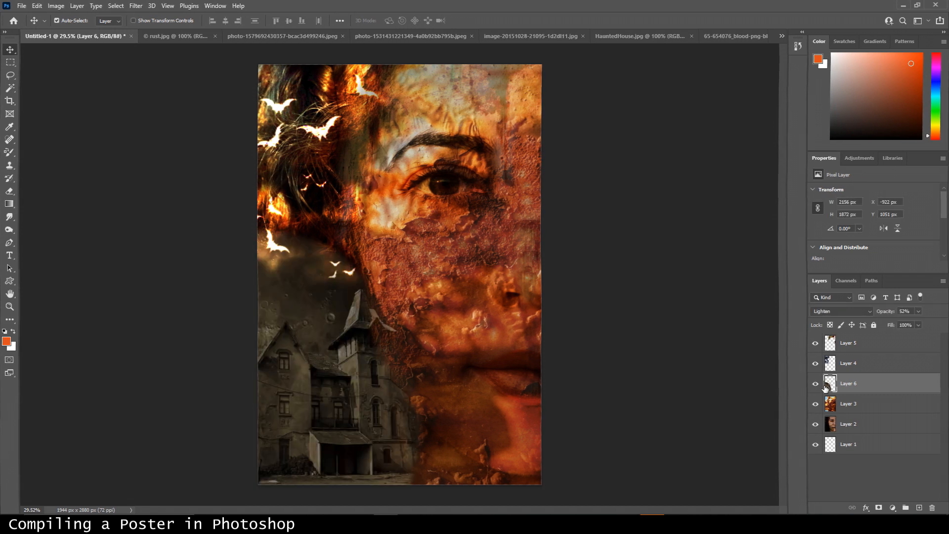
left_click(815, 384)
left_click(816, 384)
Step: Move the house back toward the face and enlarge it to about 2279 × 1978 px at X -769, Y 954 px
left_click_drag(352, 404, 399, 399)
key("ctrl+t")
left_click_drag(483, 212, 498, 201)
left_click_drag(447, 233, 422, 230)
key("Return")
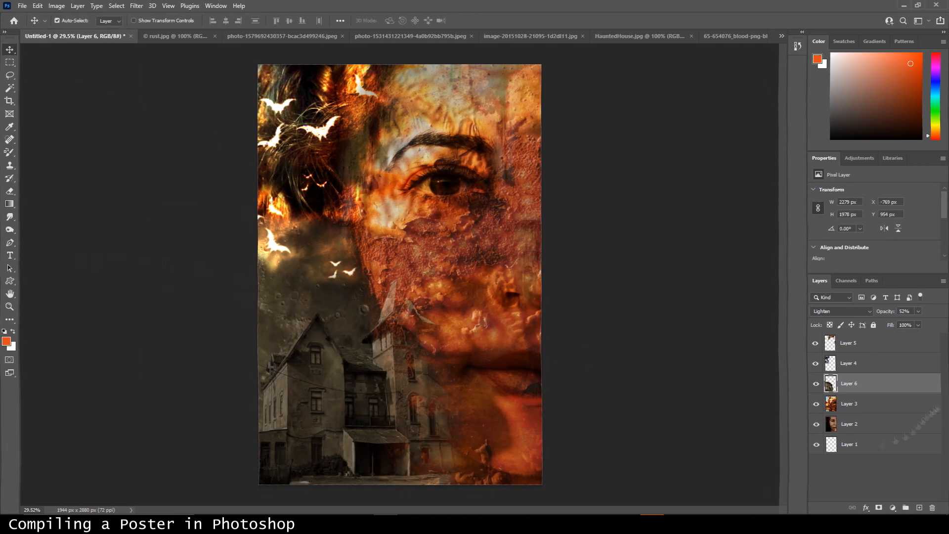
Step: Set the house layer's opacity to 100% and fill to 65%, keeping the blend mode at Lighten after trying other modes
double_click(890, 383)
left_click_drag(764, 189, 775, 217)
left_click(908, 162)
left_click(838, 309)
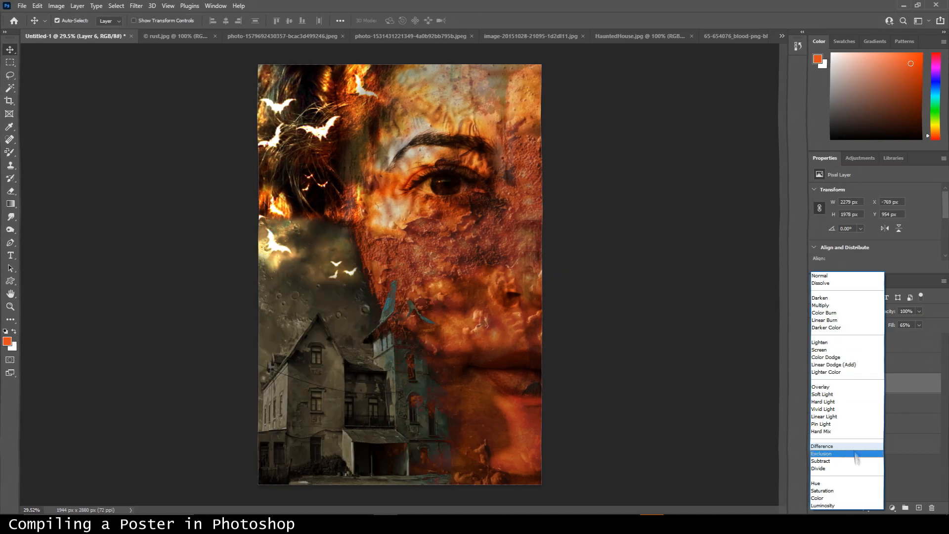
left_click(849, 344)
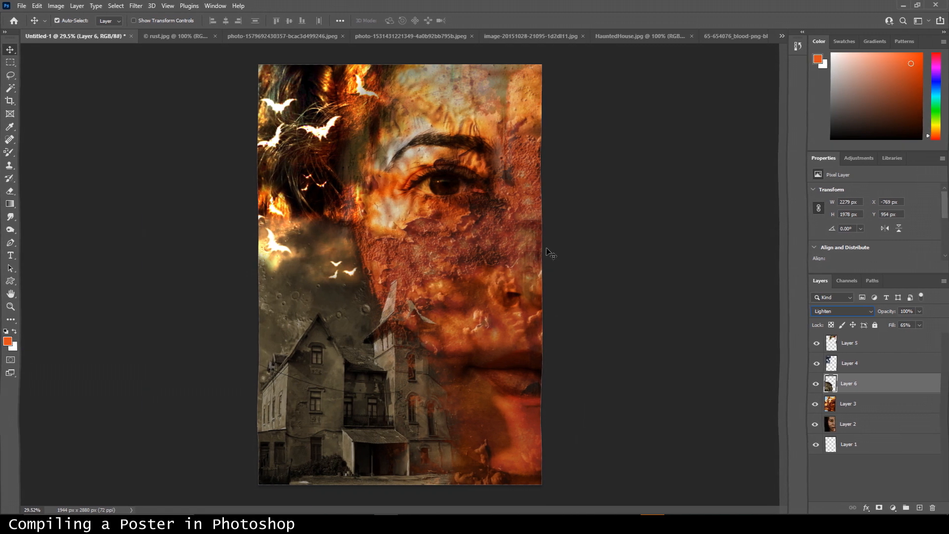
Step: Recolour the house layer to a darker reddish brown with a Hue/Saturation adjustment
key("ctrl+u")
mouse_move(746, 184)
left_mouse_down()
mouse_move(712, 184)
mouse_move(799, 188)
mouse_move(748, 184)
mouse_move(736, 209)
mouse_move(715, 209)
mouse_move(763, 209)
mouse_move(733, 185)
left_mouse_up()
mouse_move(745, 234)
left_mouse_down()
mouse_move(755, 237)
mouse_move(735, 235)
left_mouse_up()
left_click(856, 135)
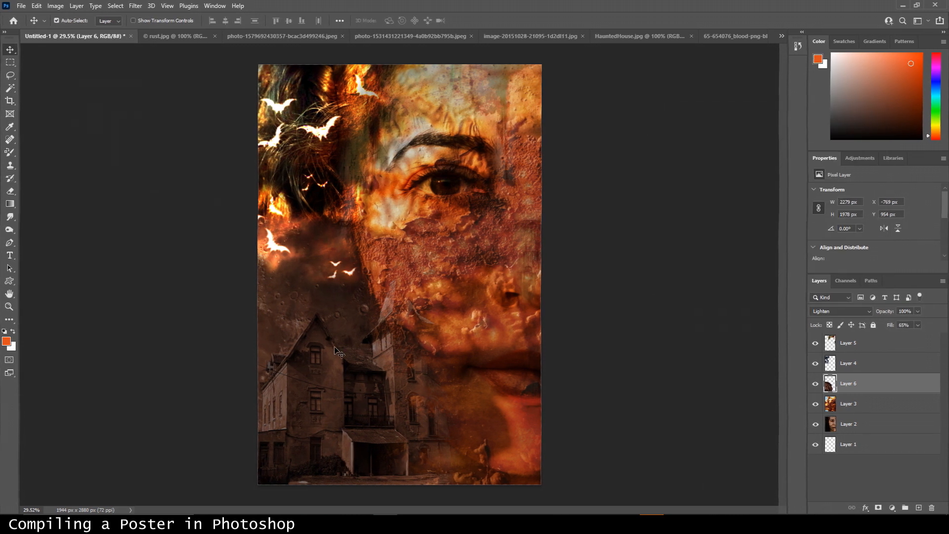
Step: Reposition the house slightly lower and further left, to about X -801, Y 996 px
left_click_drag(339, 325, 334, 347)
key("shift+Up")
key("shift+Up")
key("shift+Up")
key("shift+Up")
key("shift+Up")
key("shift+Up")
key("shift+Up")
key("shift+Up")
key("shift+Up")
key("shift+Up")
key("shift+Up")
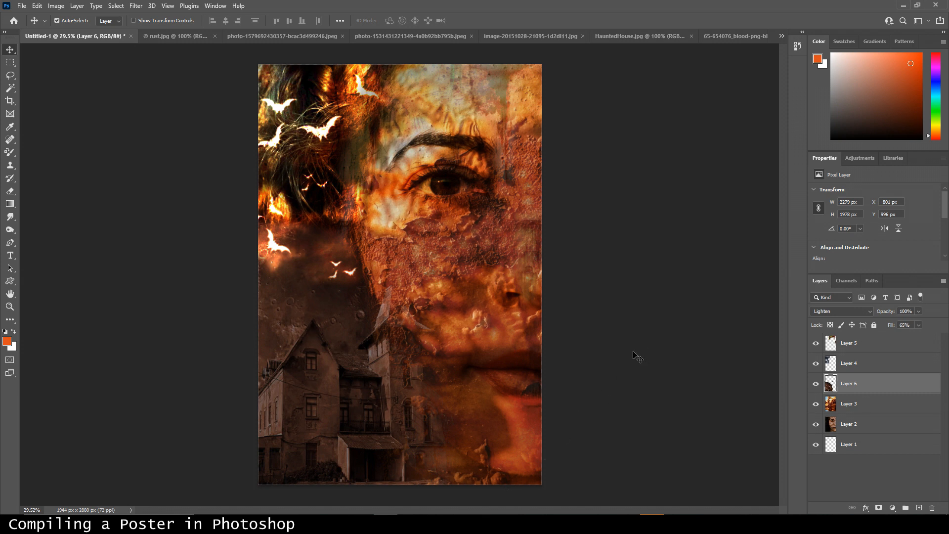
Step: Lower the house layer's opacity to 91% and add a Gradient Overlay at 14% opacity
double_click(873, 390)
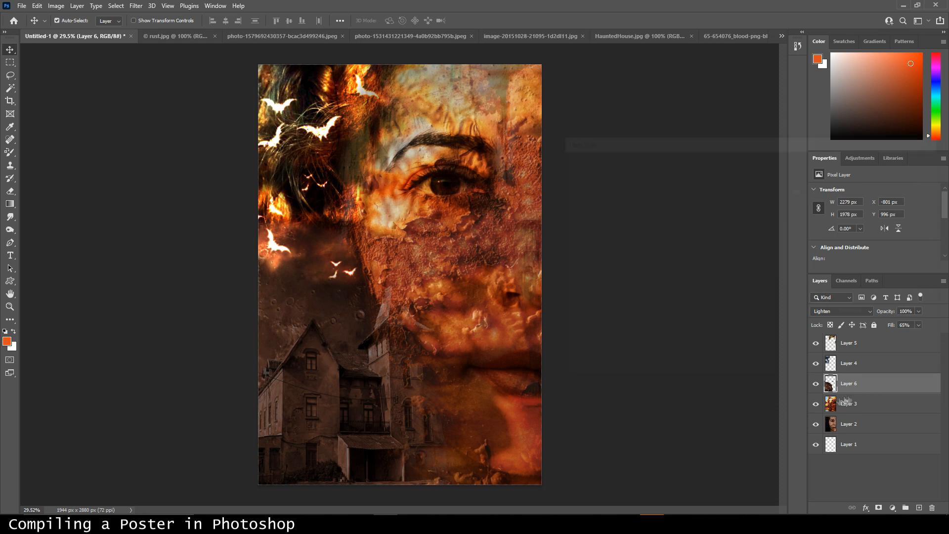
left_click_drag(782, 193, 775, 194)
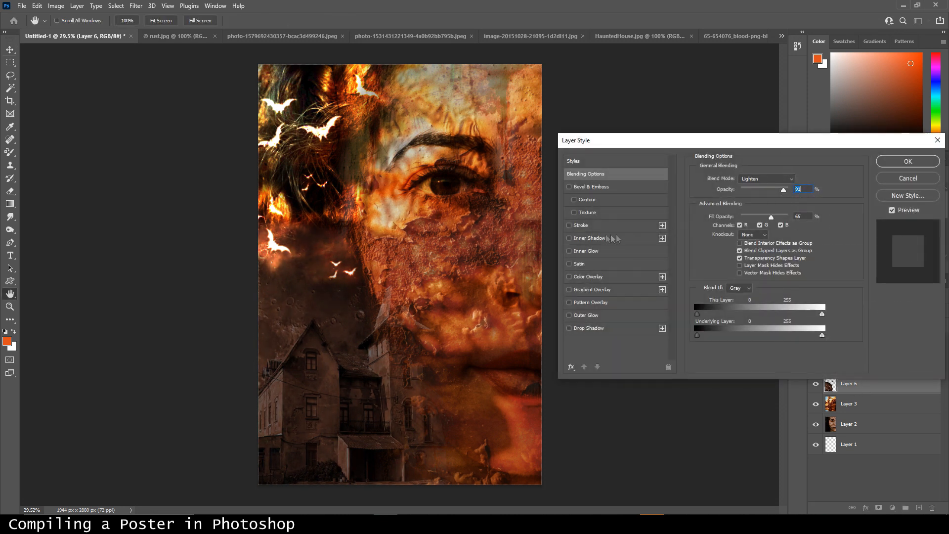
left_click(568, 290)
left_click(591, 289)
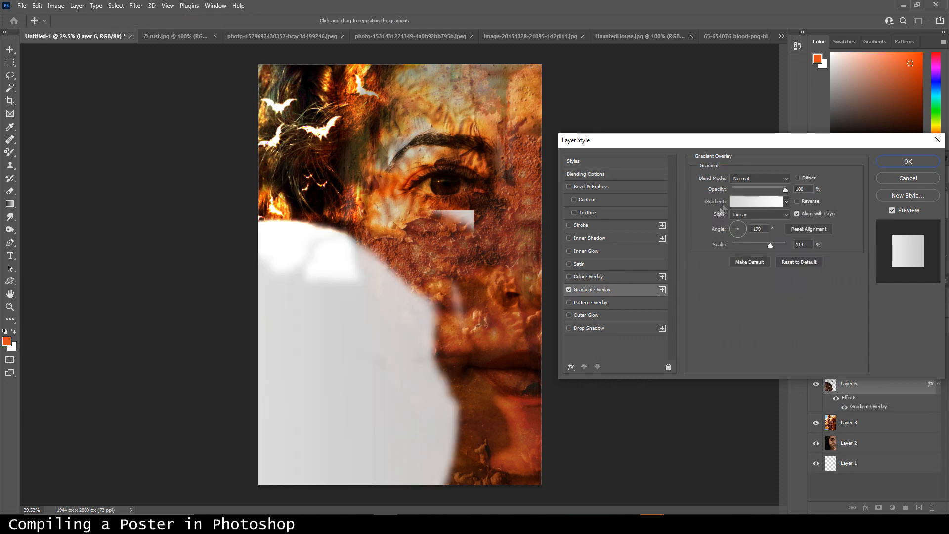
left_click_drag(786, 192, 740, 190)
left_click(786, 201)
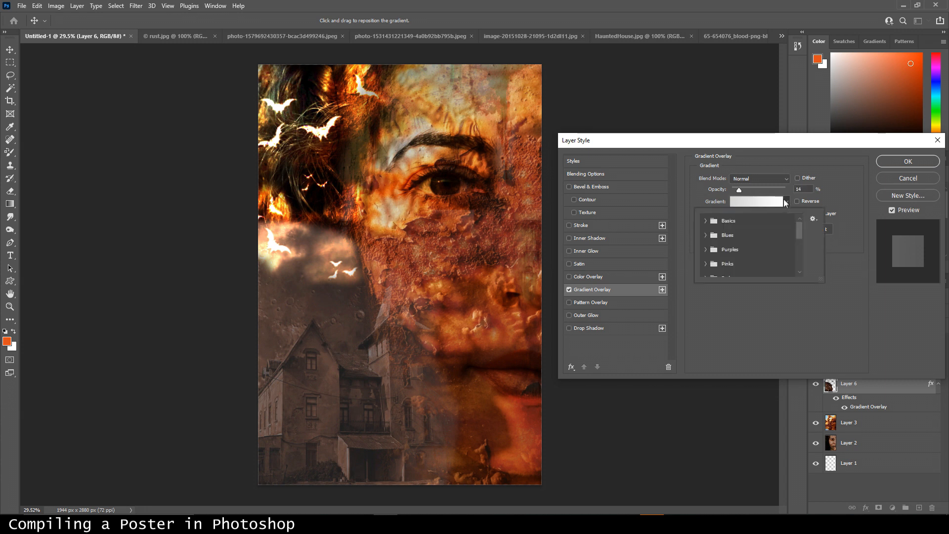
Step: Try gradient presets from the Basics, Reds and Oranges groups on the house's Gradient Overlay
left_click(705, 221)
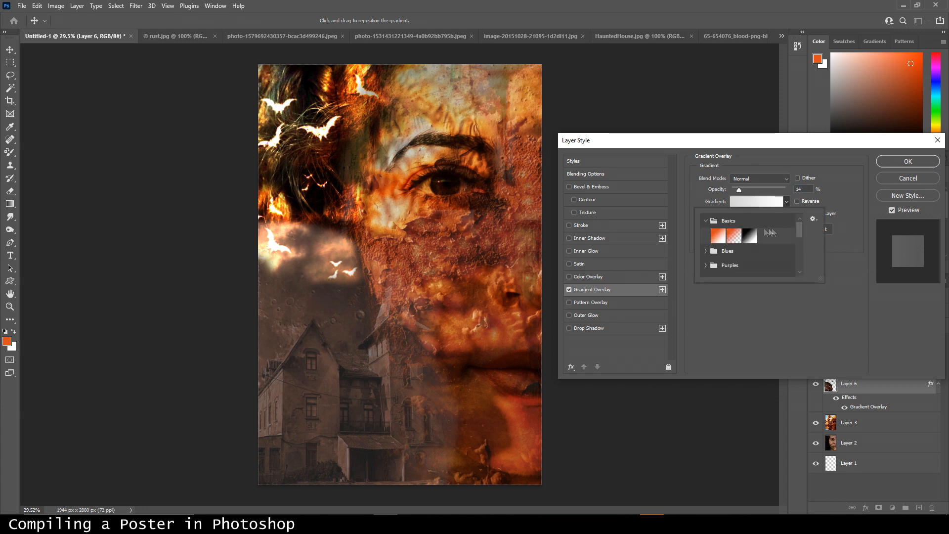
left_click(736, 239)
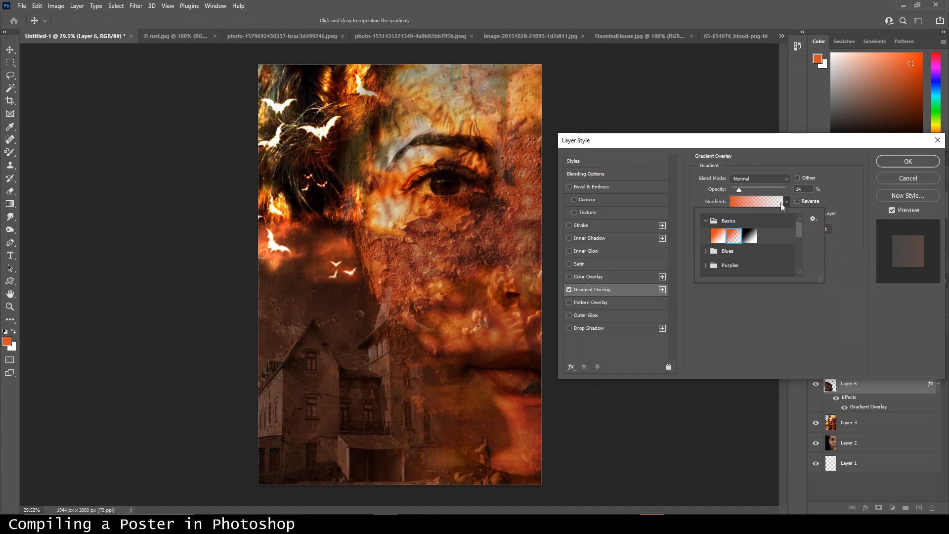
left_click(718, 236)
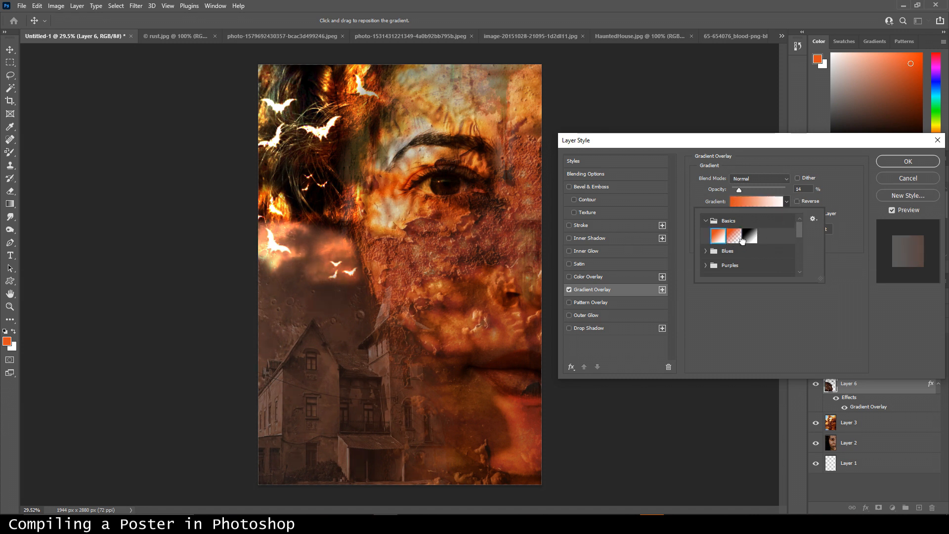
left_click(742, 240)
left_click_drag(798, 232, 799, 245)
left_click(707, 239)
left_click(737, 270)
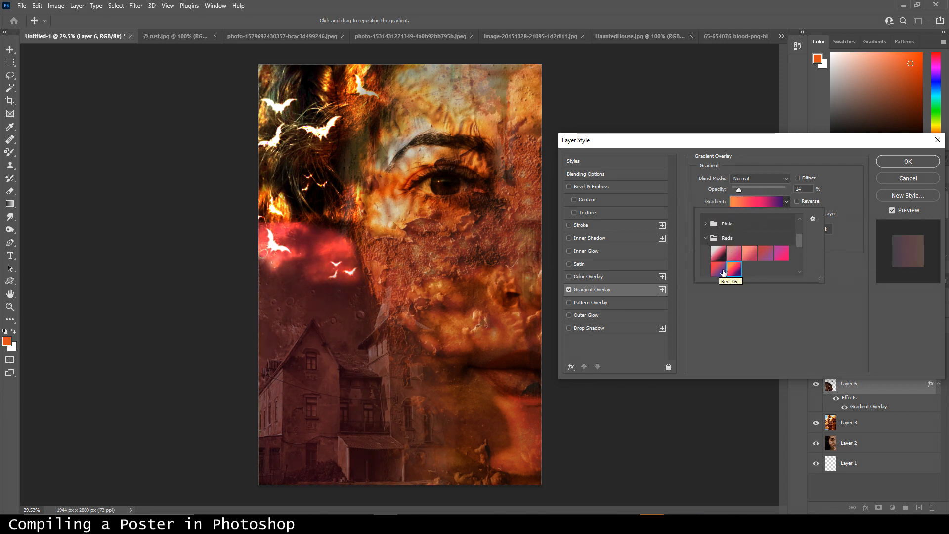
left_click(740, 257)
left_click_drag(799, 236, 798, 249)
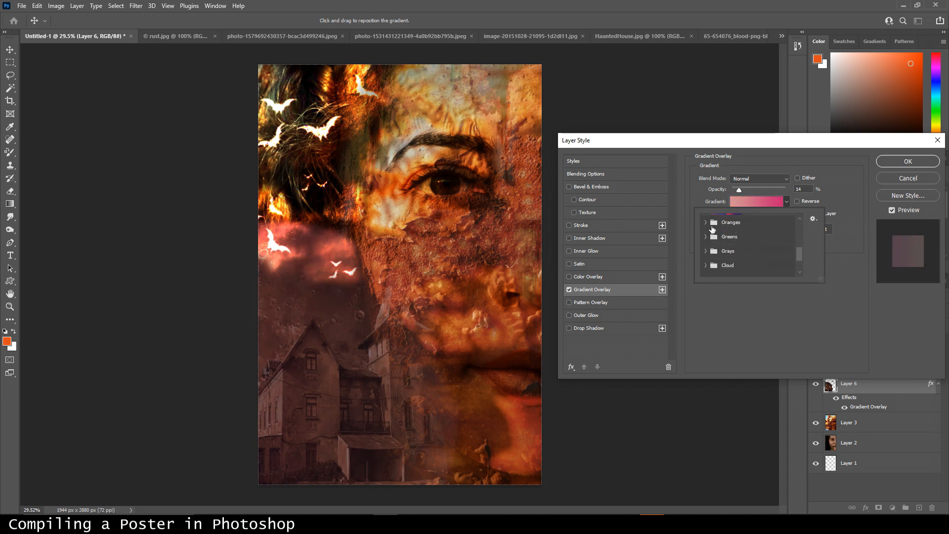
left_click(712, 226)
left_click(783, 242)
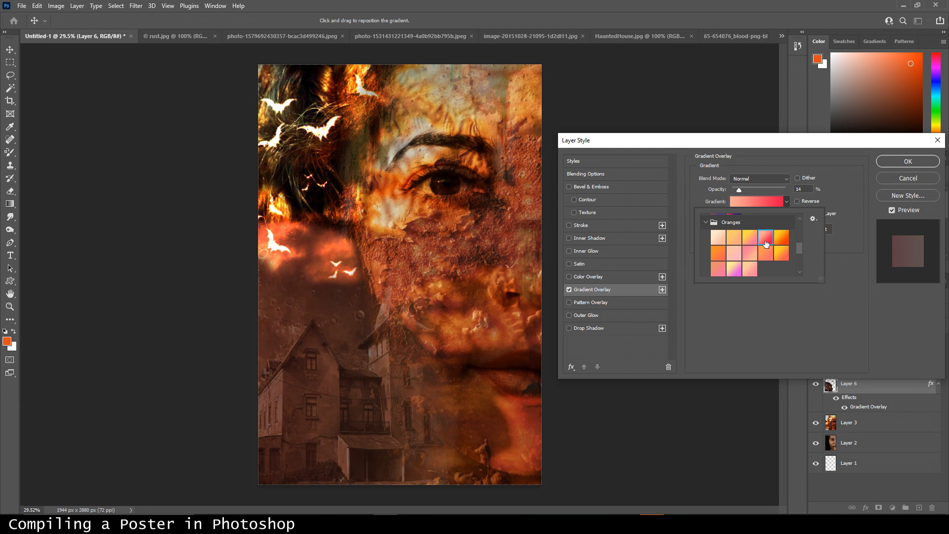
Step: Apply the Basics orange-to-transparent gradient to the house's overlay and accept the layer style
left_click(734, 235)
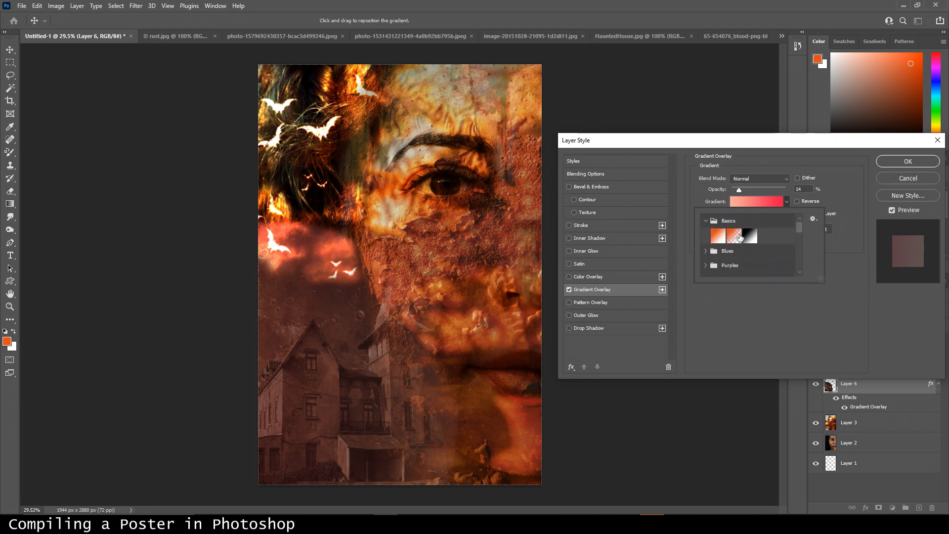
left_click(897, 162)
left_click(897, 162)
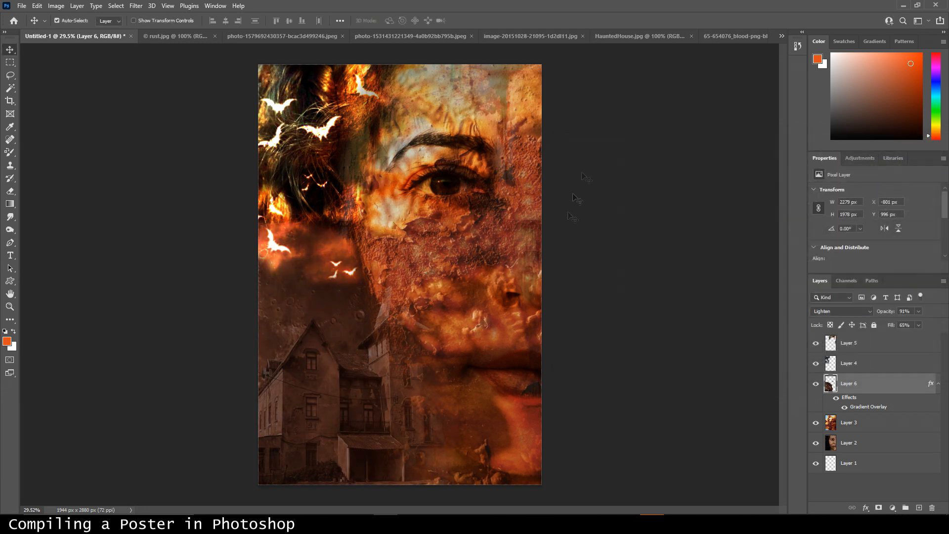
Step: Move the house to about X -828, Y 902 px and erase the upper edge of its clouds below the hair
mouse_move(393, 381)
left_mouse_down()
mouse_move(363, 378)
mouse_move(390, 363)
left_mouse_up()
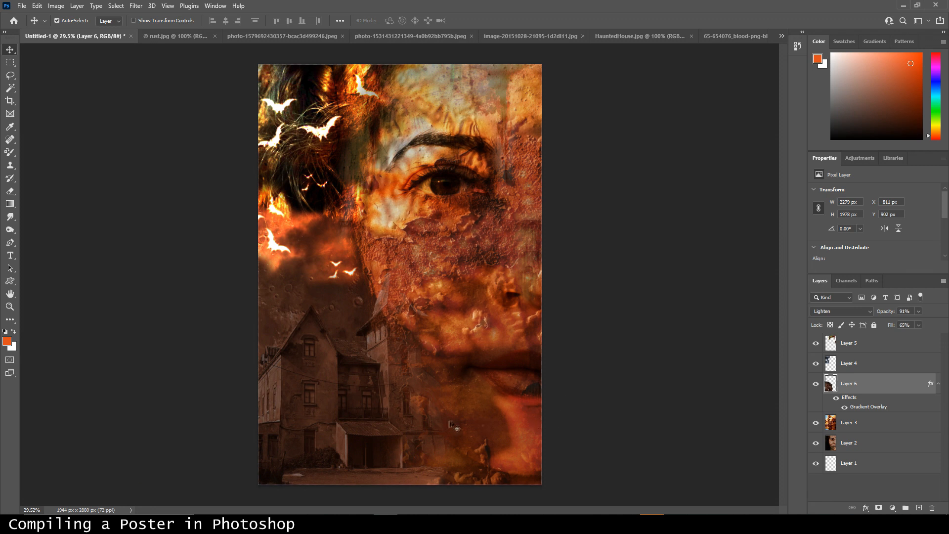
left_click_drag(443, 424, 440, 424)
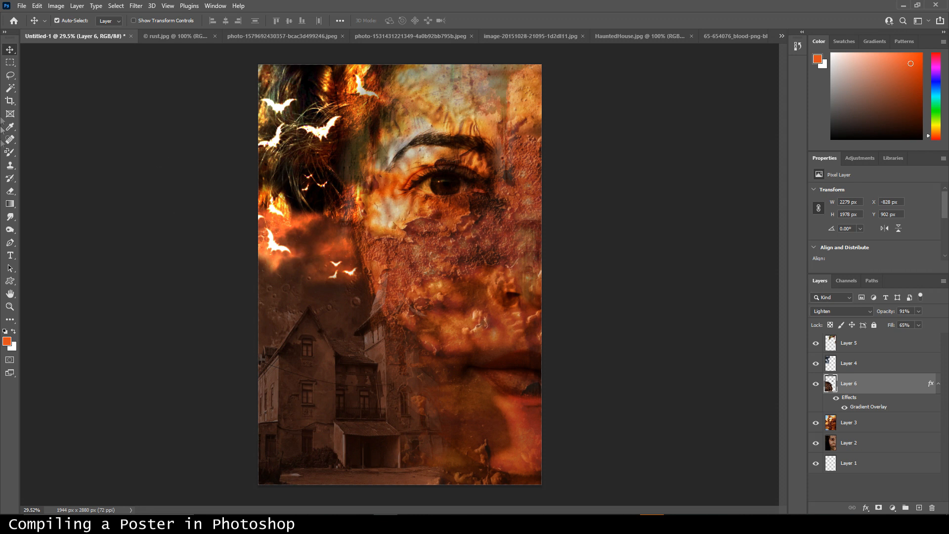
left_click(10, 191)
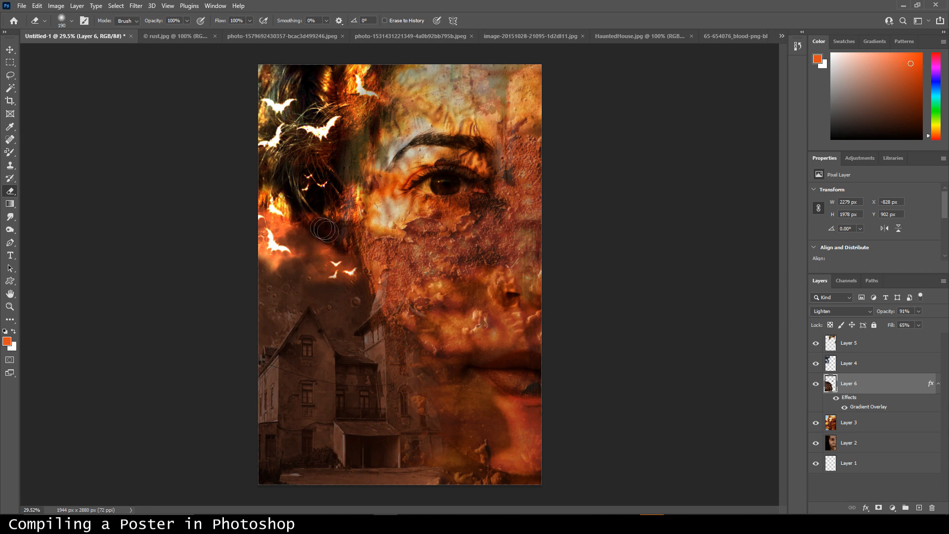
mouse_move(319, 231)
left_mouse_down()
mouse_move(358, 263)
mouse_move(328, 244)
mouse_move(309, 252)
mouse_move(345, 257)
mouse_move(301, 238)
mouse_move(260, 230)
mouse_move(321, 249)
mouse_move(249, 235)
mouse_move(278, 223)
mouse_move(348, 254)
left_mouse_up()
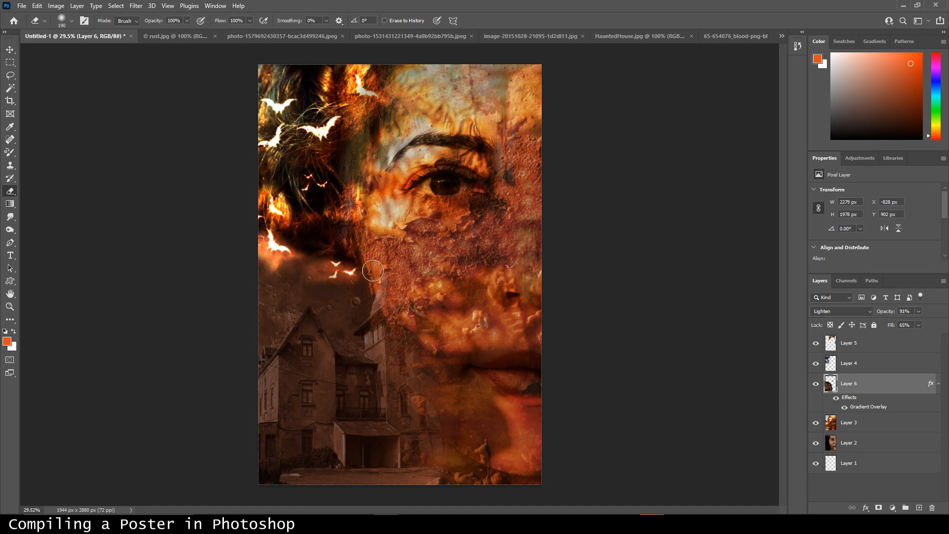
Step: Lasso the area from the house's roofline up along the cheek into the hair, about 793 × 1368 px, redrawing it until it fits
key("m")
key("alt+bracketleft")
left_click(10, 75)
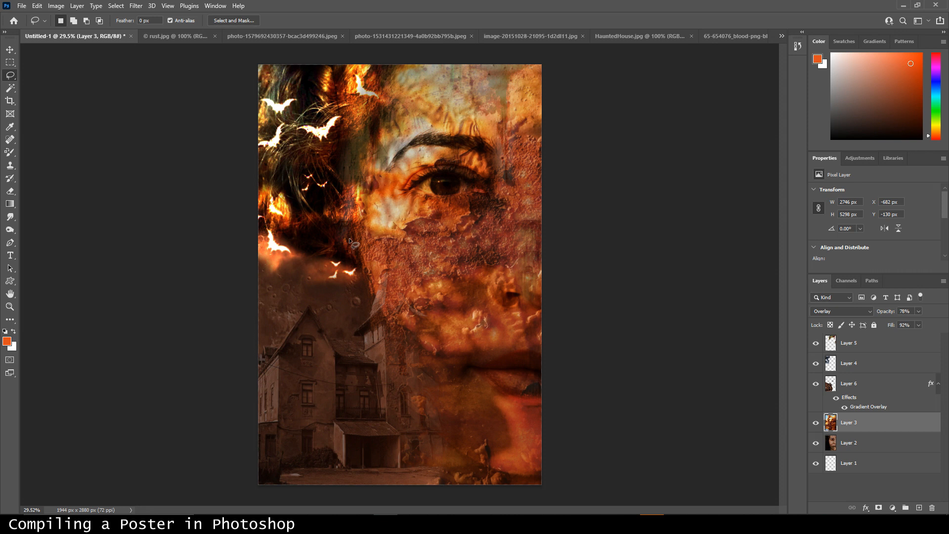
left_click_drag(338, 312, 329, 307)
key("ctrl+d")
left_click_drag(352, 249, 357, 262)
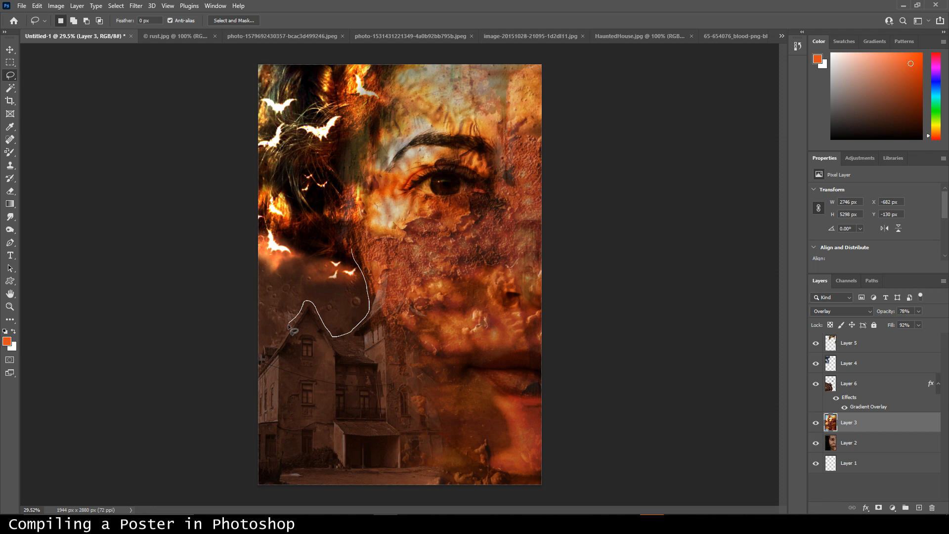
left_click_drag(278, 339, 260, 341)
key("ctrl+d")
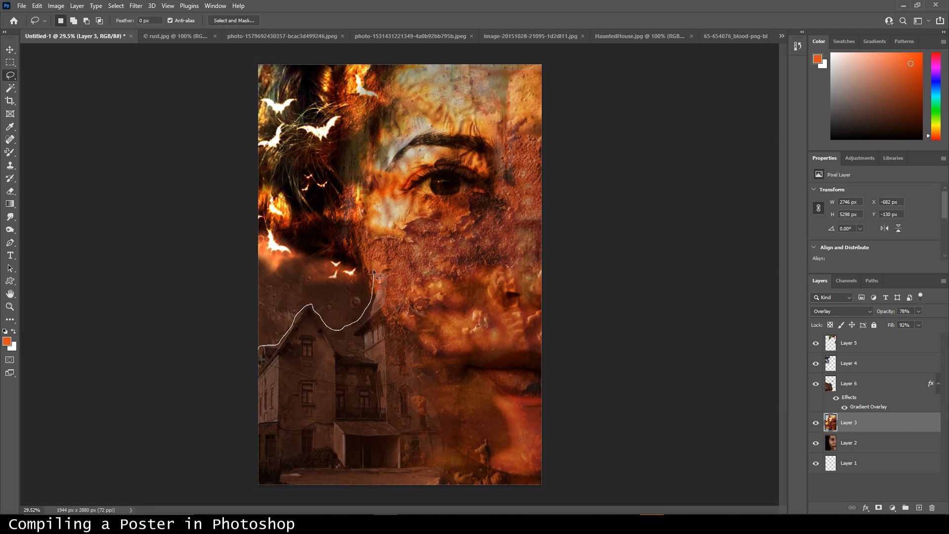
mouse_move(355, 236)
left_mouse_down()
mouse_move(345, 179)
mouse_move(330, 162)
mouse_move(272, 150)
mouse_move(248, 168)
mouse_move(247, 350)
left_mouse_up()
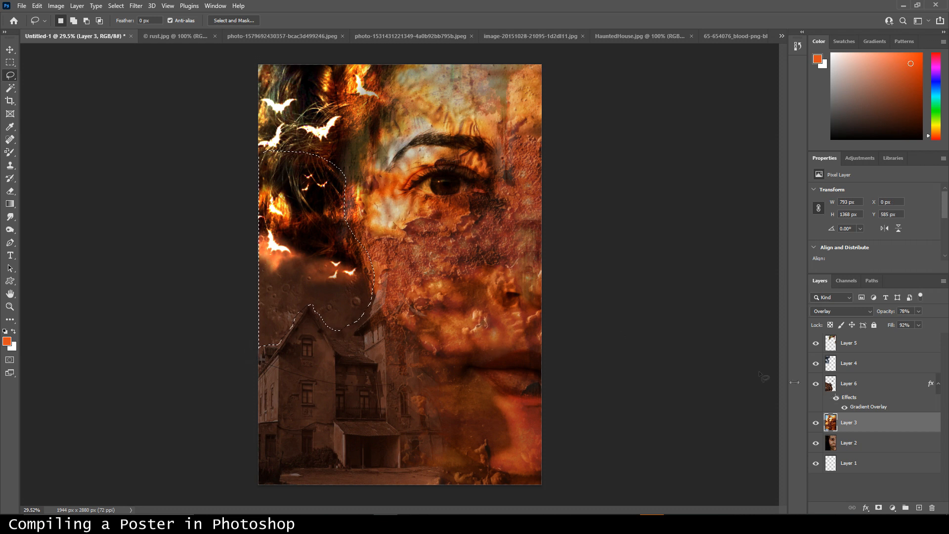
Step: Copy the selected area of the portrait in Layer 2 to a new layer and place it directly above the house layer
left_click(869, 448)
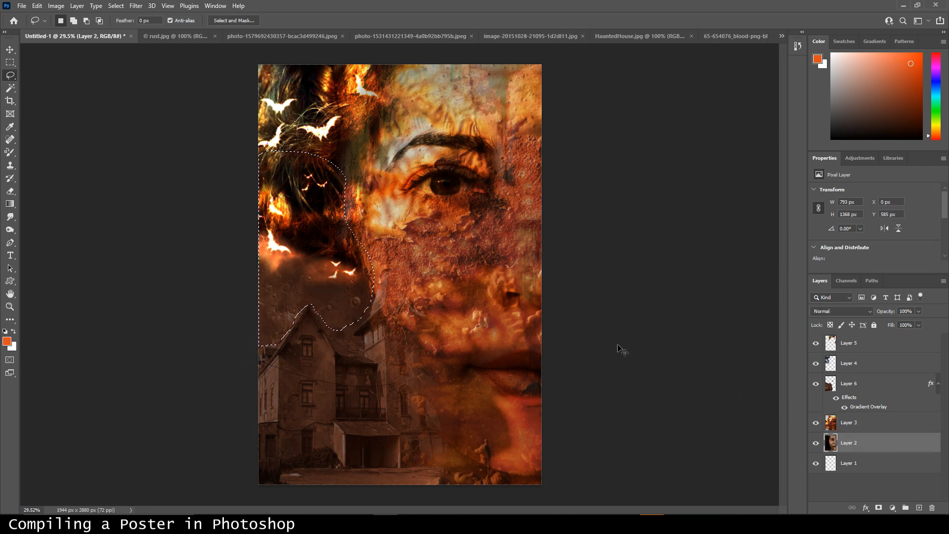
key("ctrl+j")
left_click(861, 427)
left_click(854, 446)
left_click_drag(856, 451, 866, 382)
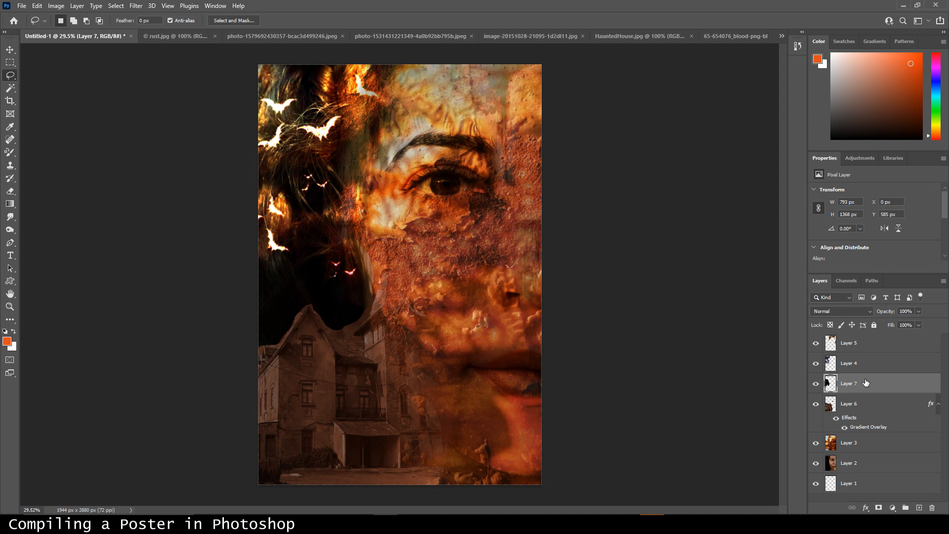
Step: Reduce the copied hair layer's opacity to 28%
double_click(879, 384)
left_click_drag(787, 191, 755, 187)
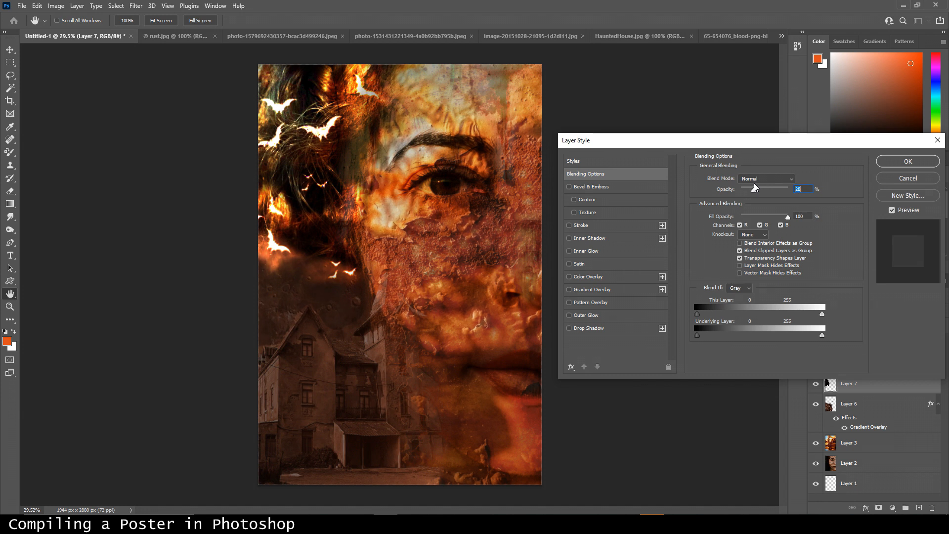
left_click(908, 161)
mouse_move(862, 383)
left_mouse_down()
mouse_move(856, 359)
mouse_move(866, 388)
left_mouse_up()
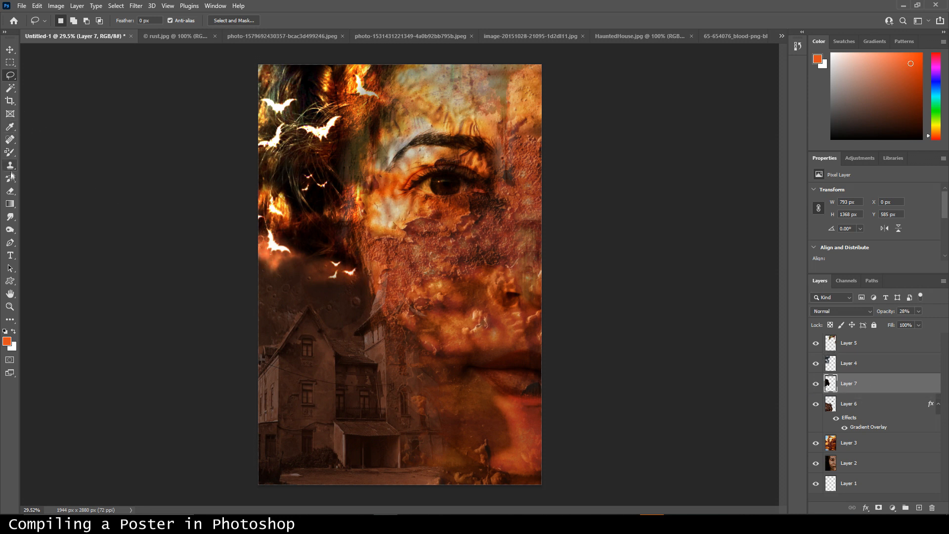
Step: Erase the copied hair layer's hard edges where it meets the house's roofs
left_click(11, 192)
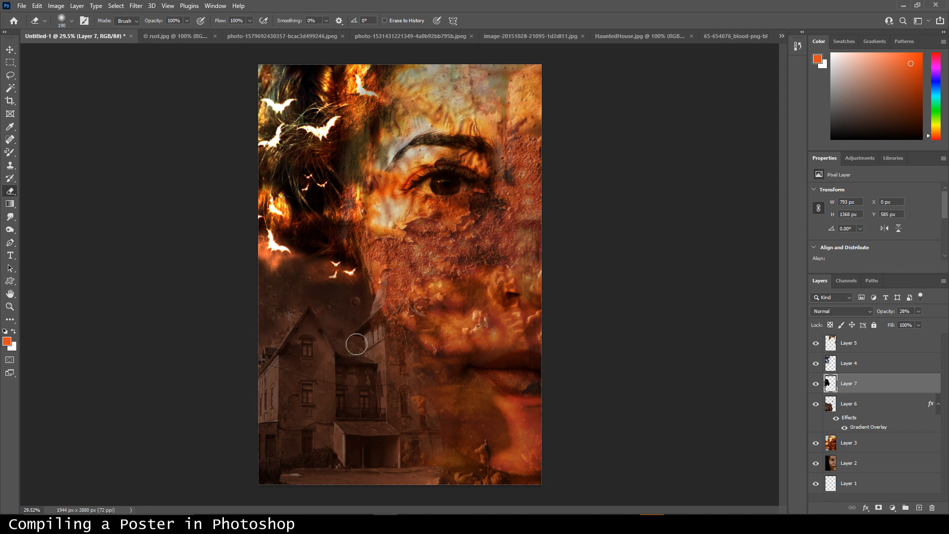
mouse_move(389, 324)
left_mouse_down()
mouse_move(356, 344)
mouse_move(380, 299)
mouse_move(369, 339)
mouse_move(389, 287)
mouse_move(377, 348)
left_mouse_up()
left_click_drag(259, 367, 264, 360)
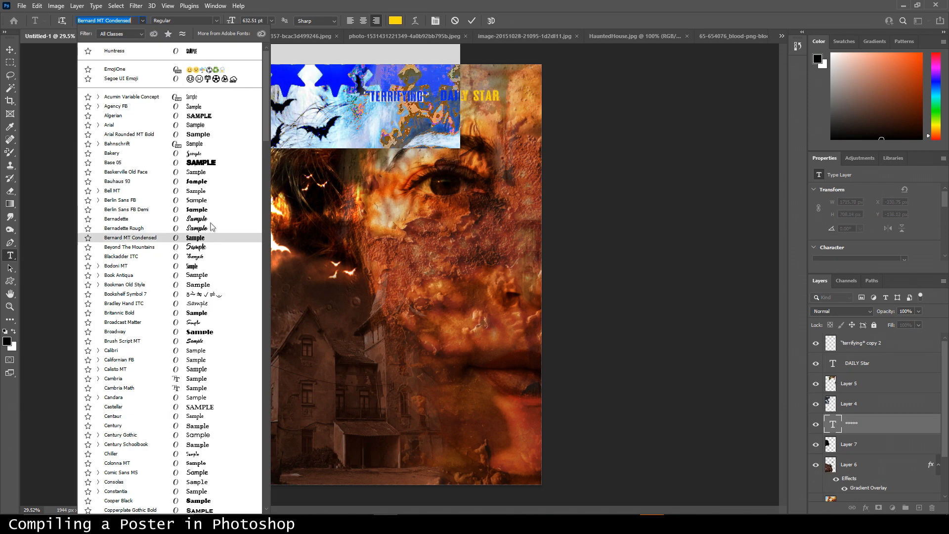
Step: Set the five stars in Berlin Sans FB Demi Bold and shrink them to about 760 × 342 px at the poster's bottom centre
left_click(209, 210)
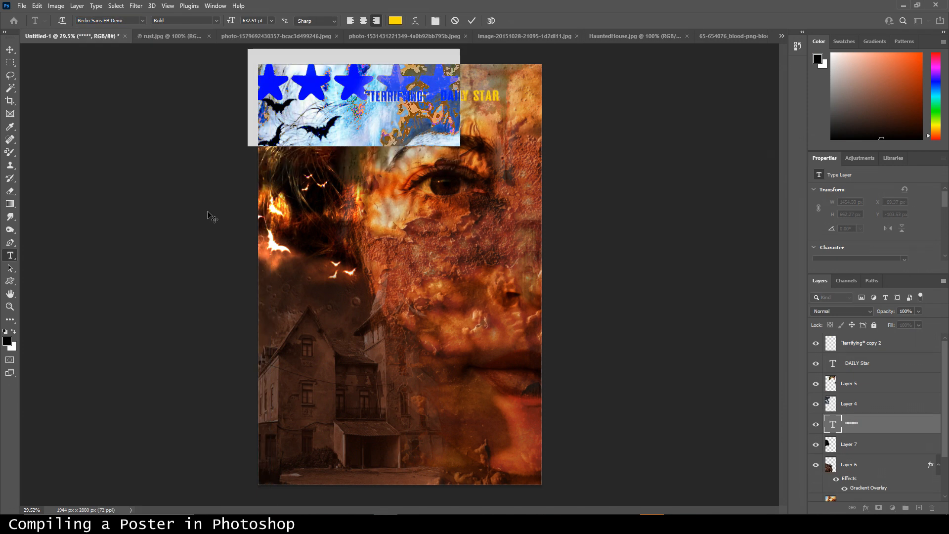
left_click(10, 50)
mouse_move(336, 91)
left_mouse_down()
mouse_move(357, 91)
mouse_move(323, 104)
left_mouse_up()
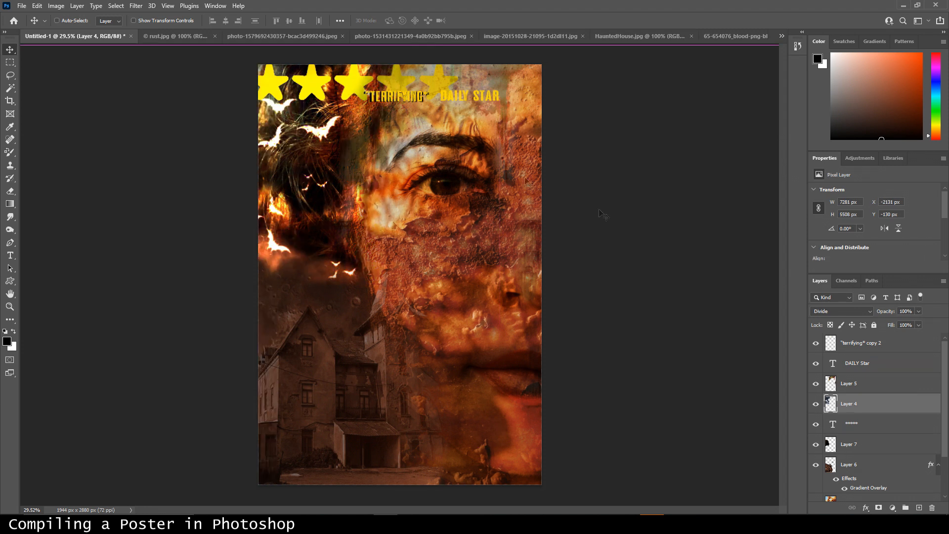
left_click(868, 426)
key("ctrl+t")
left_click_drag(460, 50, 434, 471)
key("Return")
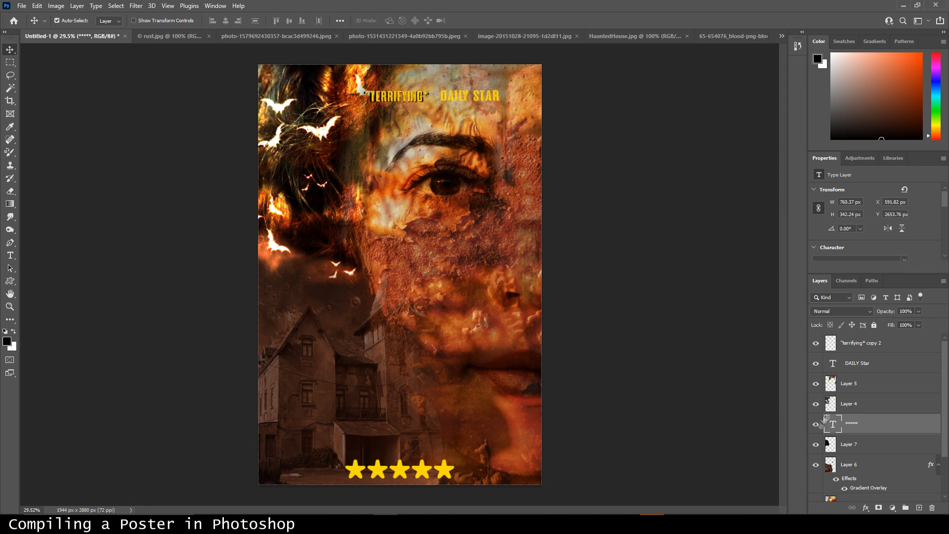
Step: Recolour the five-star text to white, ffffff
double_click(832, 424)
left_click(7, 341)
type("ffffff")
left_click(395, 254)
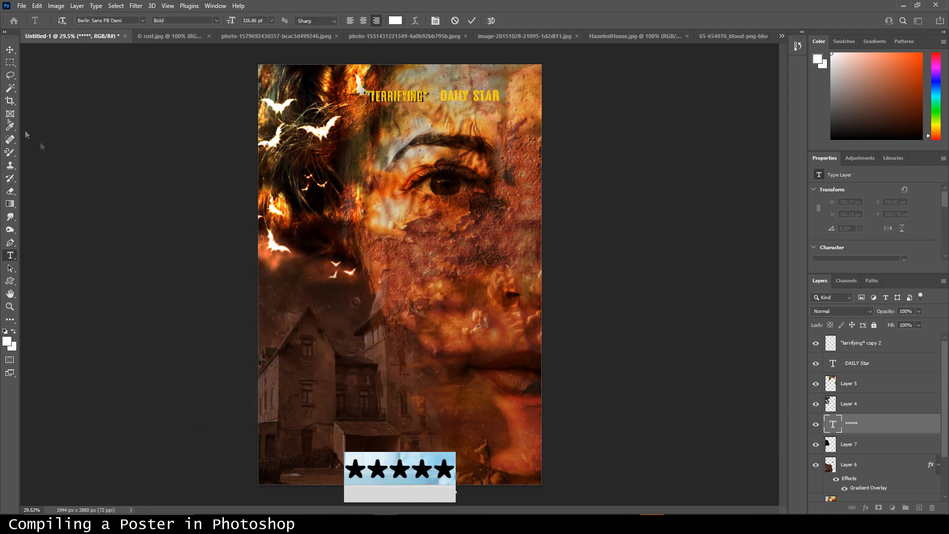
Step: Scale the white stars down further and place them near the poster's bottom centre
left_click(10, 51)
left_click_drag(421, 476, 397, 486)
key("ctrl+t")
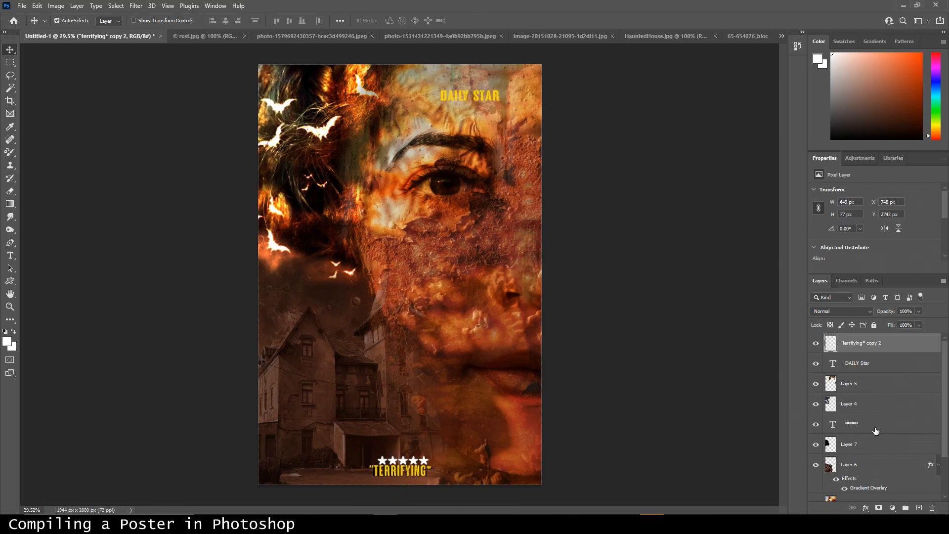
Step: Move the white five-star text up so it sits clear above the "TERRIFYING" quote
left_click(442, 453)
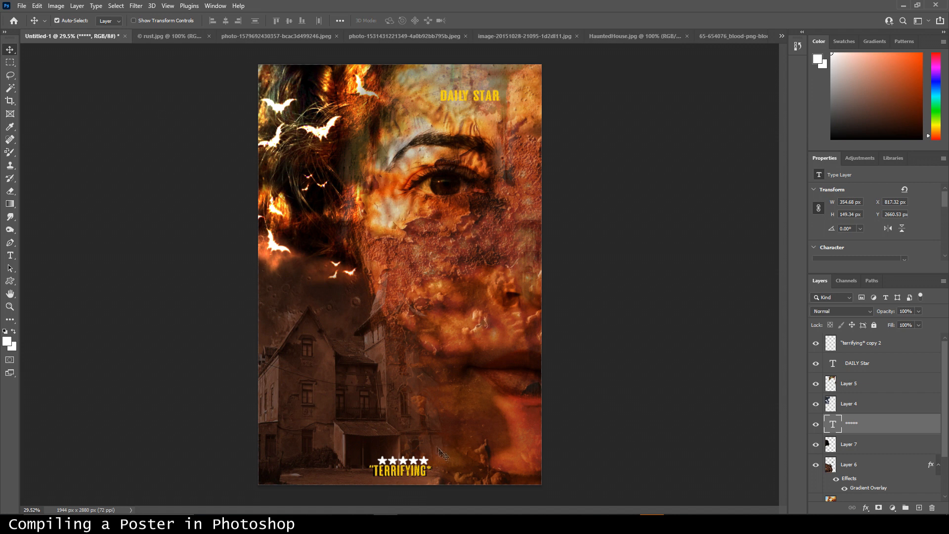
left_click_drag(417, 463, 414, 454)
Step: Add a white 72 pt Berlin Sans FB Demi Bold underscore over the house, on a text layer above the "terrifying" copy
left_click(889, 349)
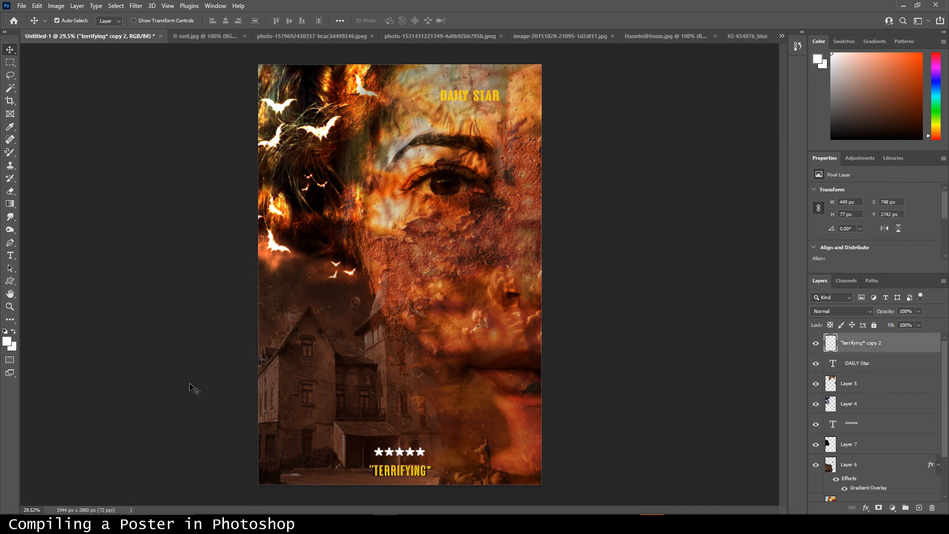
left_click(11, 255)
left_click(277, 358)
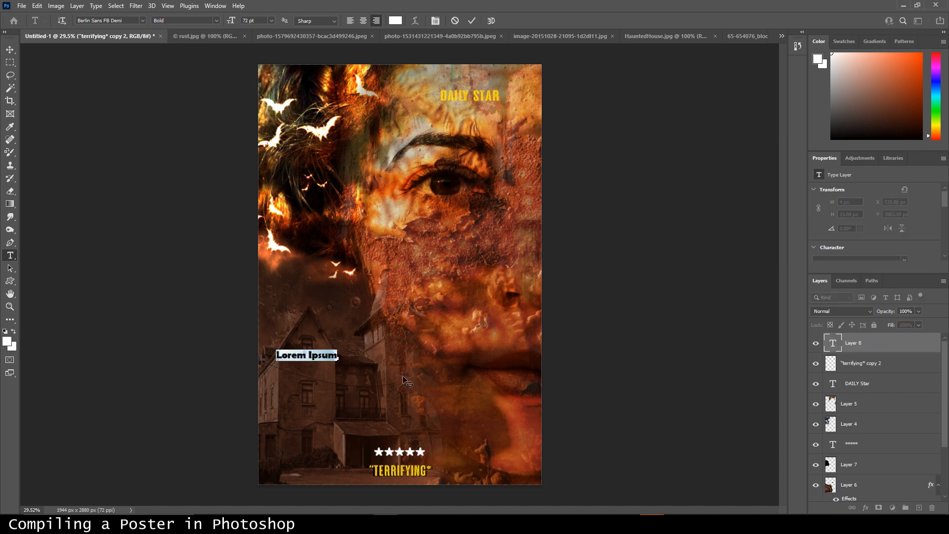
type("_")
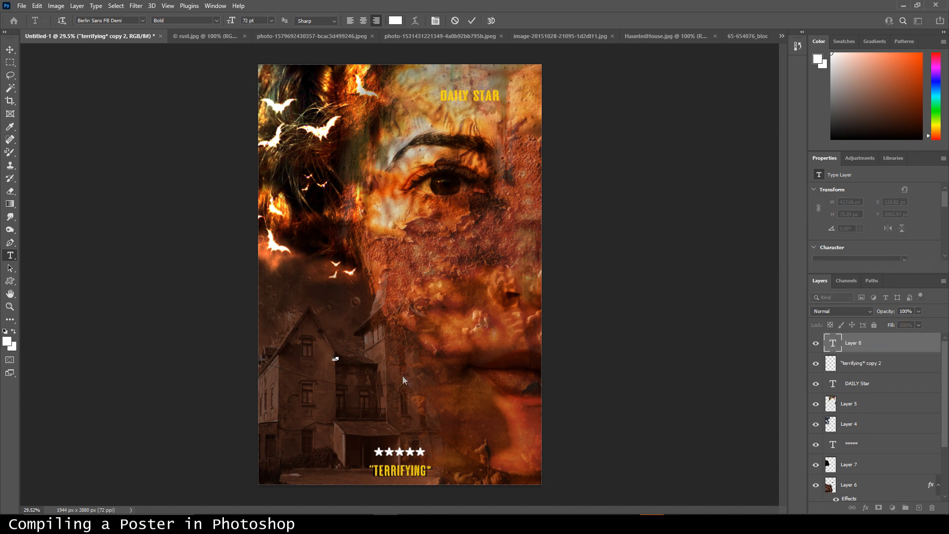
Step: Stretch the underscore into a line about 1002 × 75 px and place it between the stars and the "TERRIFYING" quote
left_click(9, 49)
key("ctrl+t")
left_click_drag(341, 358, 478, 354)
left_click_drag(415, 362, 413, 462)
left_click(10, 50)
left_click_drag(439, 461, 441, 459)
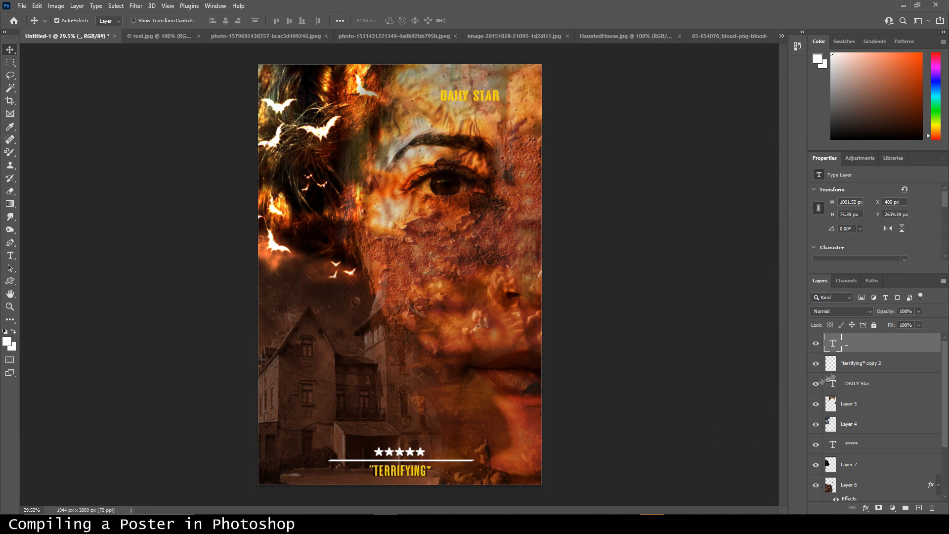
Step: Shift the "TERRIFYING" quote horizontally to X 375 px, beneath the white line's left end
left_click(879, 369)
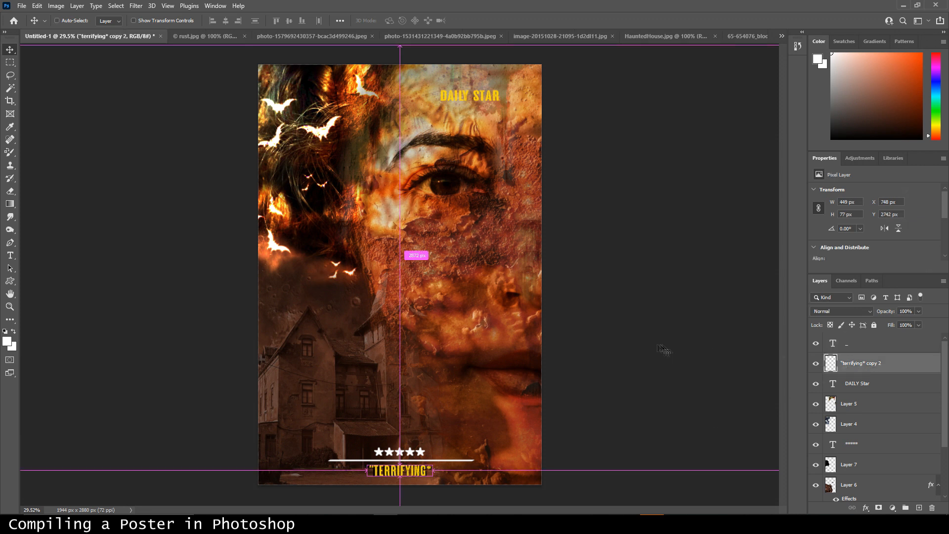
key("ctrl+t")
key("shift+Left")
key("shift+Left")
key("shift+Left")
key("shift+Left")
key("shift+Left")
key("shift+Left")
key("shift+Left")
key("shift+Left")
key("shift+Left")
key("shift+Left")
key("shift+Left")
key("shift+Left")
key("shift+Left")
key("shift+Left")
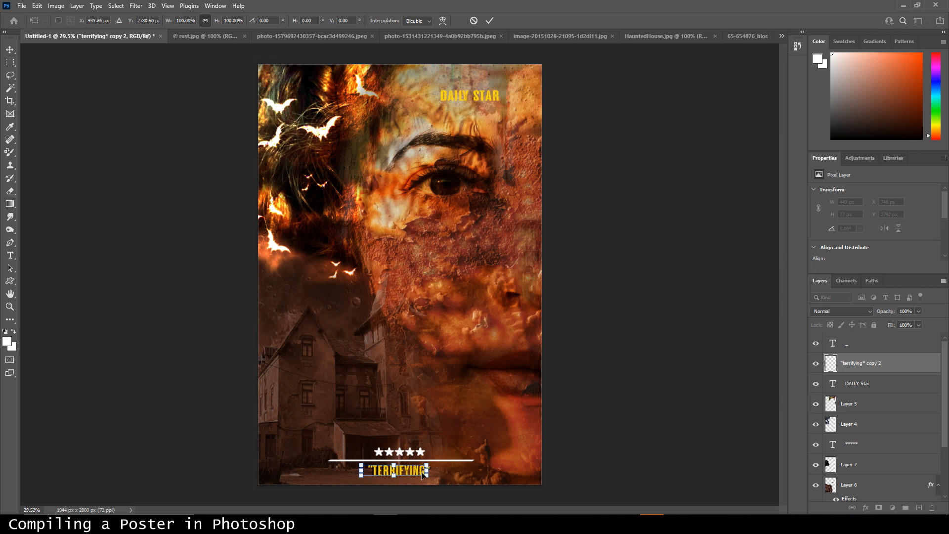
key("shift+Left")
key("shift+Left")
key("shift+Left")
key("shift+Left")
key("shift+Left")
key("shift+Left")
key("shift+Left")
key("shift+Left")
key("shift+Left")
key("shift+Left")
key("shift+Left")
key("shift+Left")
key("shift+Left")
key("shift+Left")
key("shift+Left")
key("shift+Left")
key("shift+Left")
key("shift+Left")
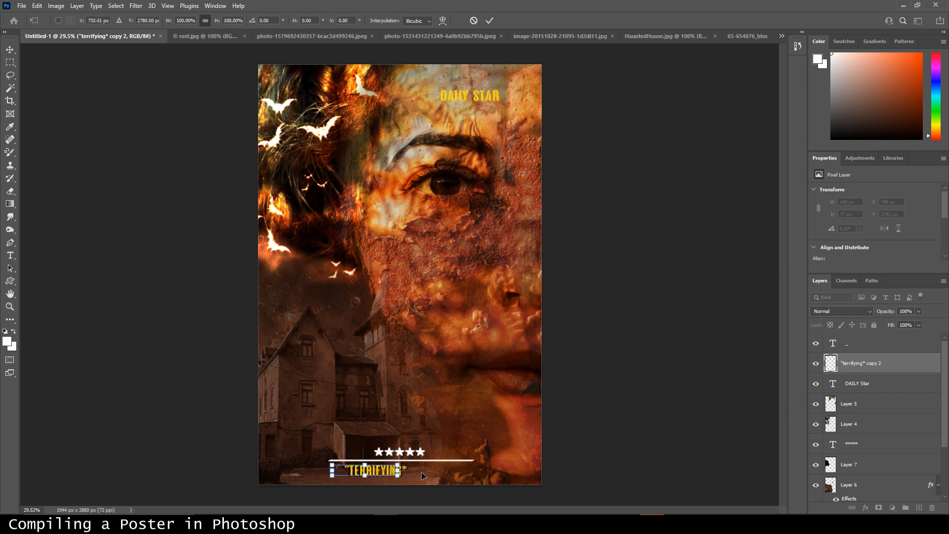
key("shift+Left")
key("shift+Left")
key("shift+Left")
key("shift+Left")
key("shift+Left")
key("shift+Left")
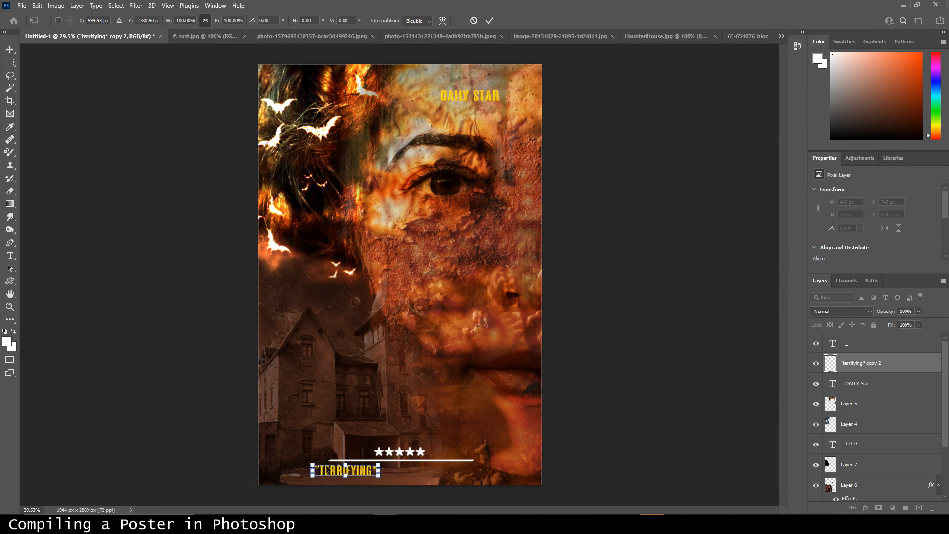
key("Return")
Step: Move the DAILY STAR text from the forehead to beneath the white line's right end, level with "TERRIFYING"
left_click(905, 383)
key("ctrl+t")
left_click_drag(478, 98, 471, 471)
key("Return")
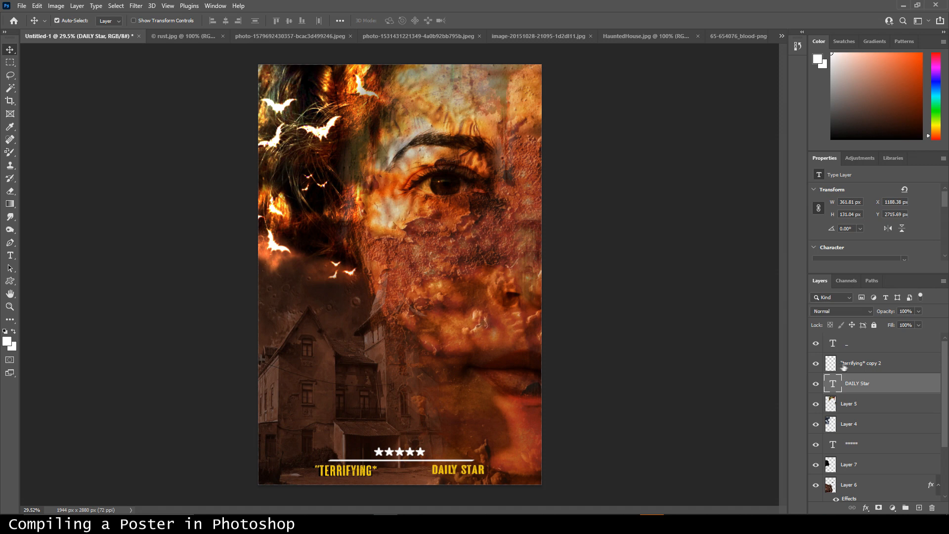
Step: Select the "terrifying" copy 2 layer and zoom in closely on its text for rectangular marquee editing
left_click(844, 366)
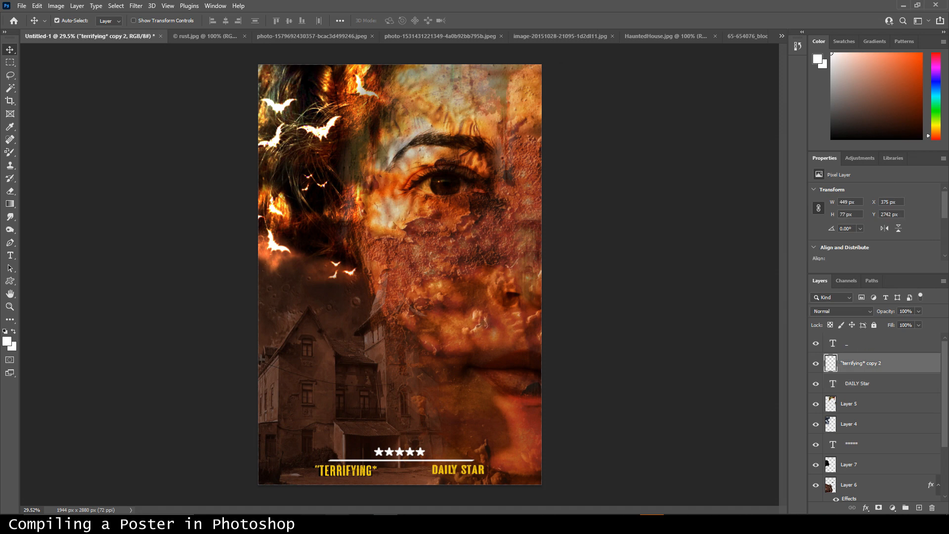
left_click(11, 307)
left_click_drag(347, 461, 407, 474)
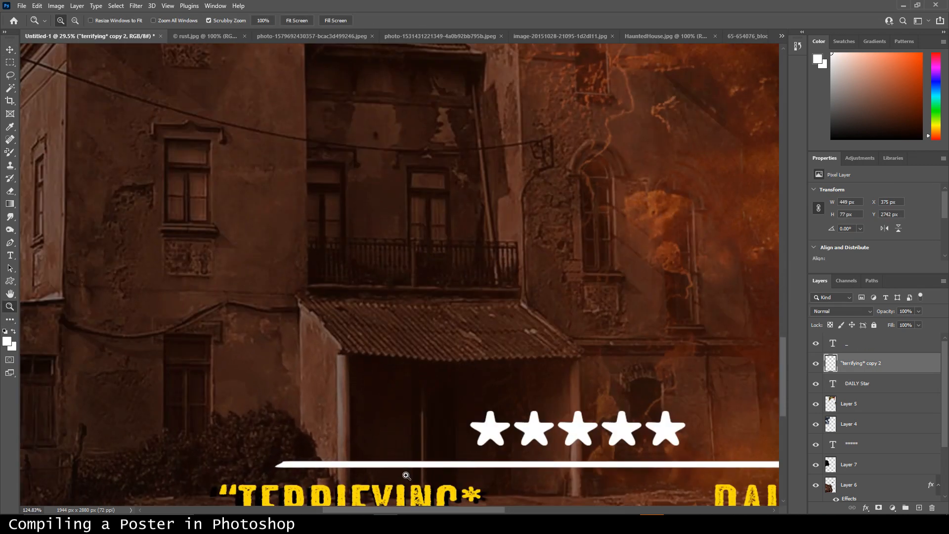
scroll(410, 465, "down", 5)
left_click_drag(241, 396, 255, 395)
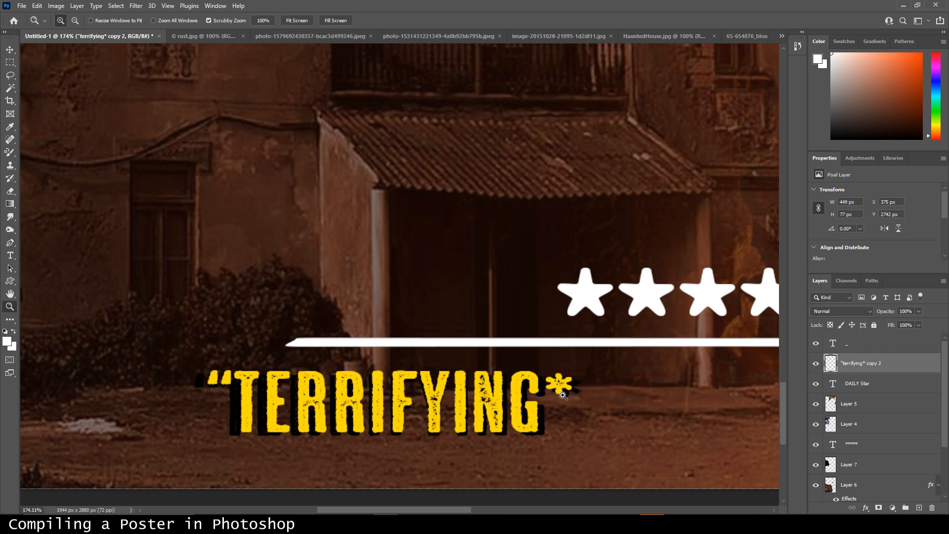
left_click(9, 62)
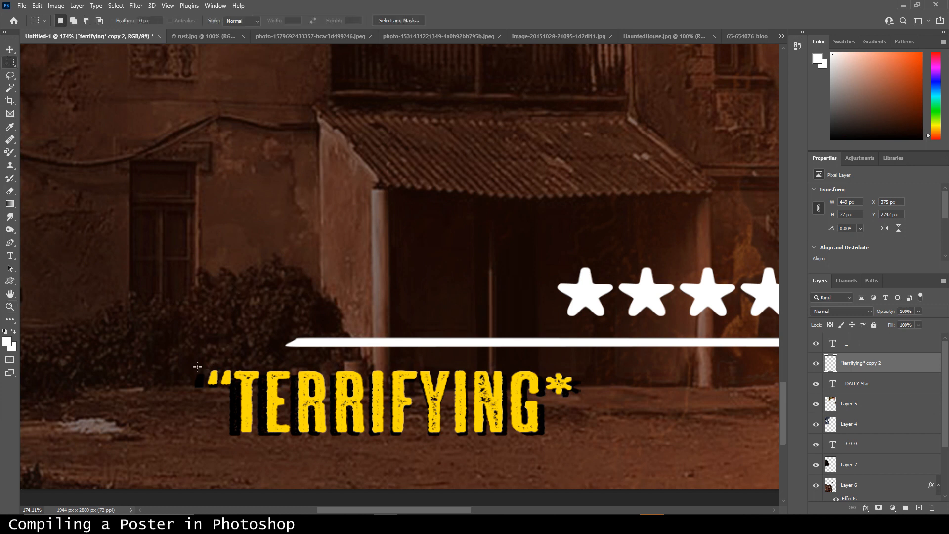
left_click_drag(185, 356, 236, 406)
key("Delete")
key("ctrl+d")
key("ctrl+z")
Step: Delete the asterisk after the final G of "TERRIFYING"
left_click_drag(545, 365, 582, 408)
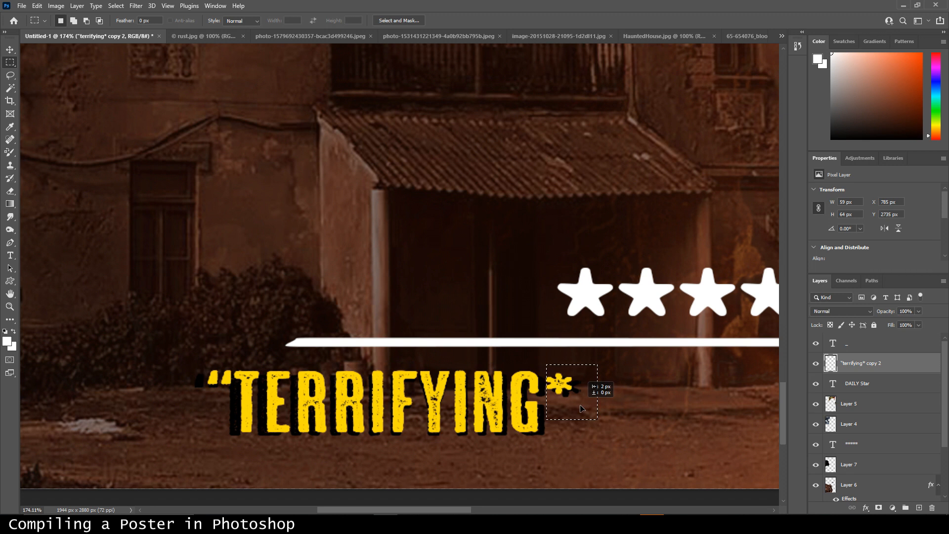
key("Delete")
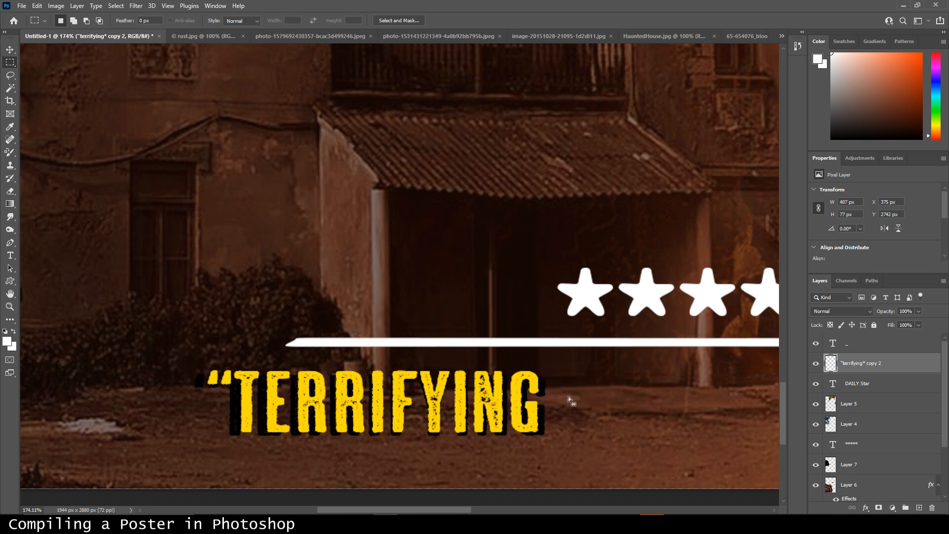
Step: Copy the opening quotation mark to its own layer and place the copy after the final G
left_click_drag(196, 356, 233, 402)
left_click_drag(181, 352, 232, 406)
key("ctrl+j")
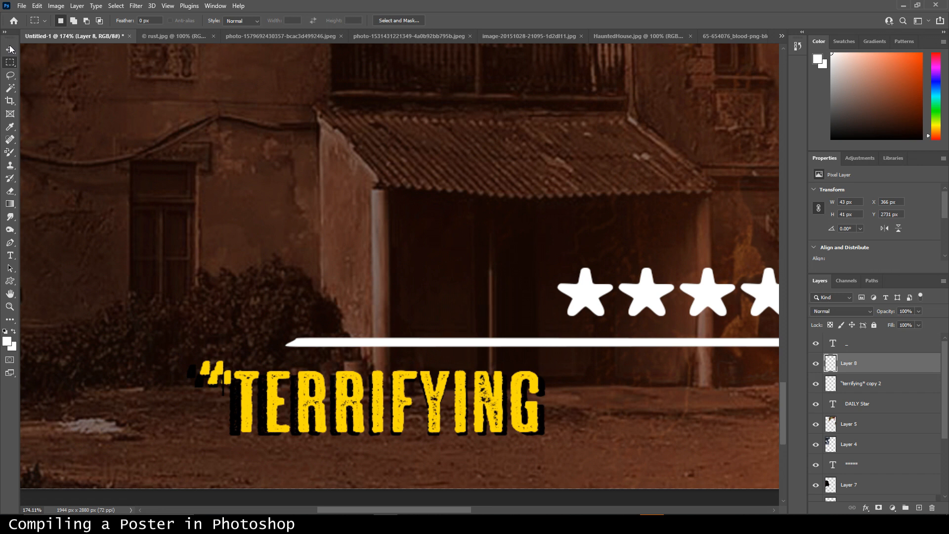
left_click(10, 49)
left_click_drag(218, 373, 556, 381)
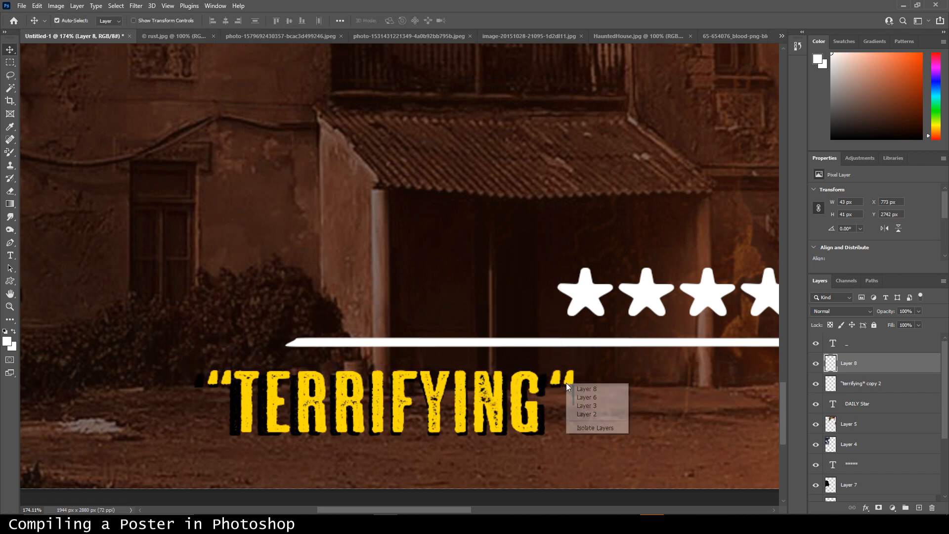
Step: Erase the stray black shadow remnants around the copied quotation mark with a 26 px eraser at 77% hardness
left_click(10, 192)
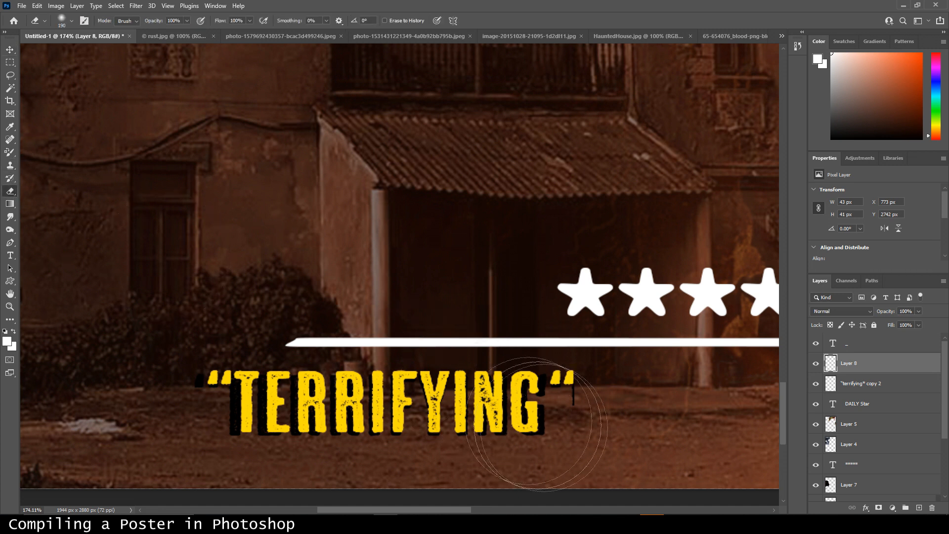
right_click(613, 424)
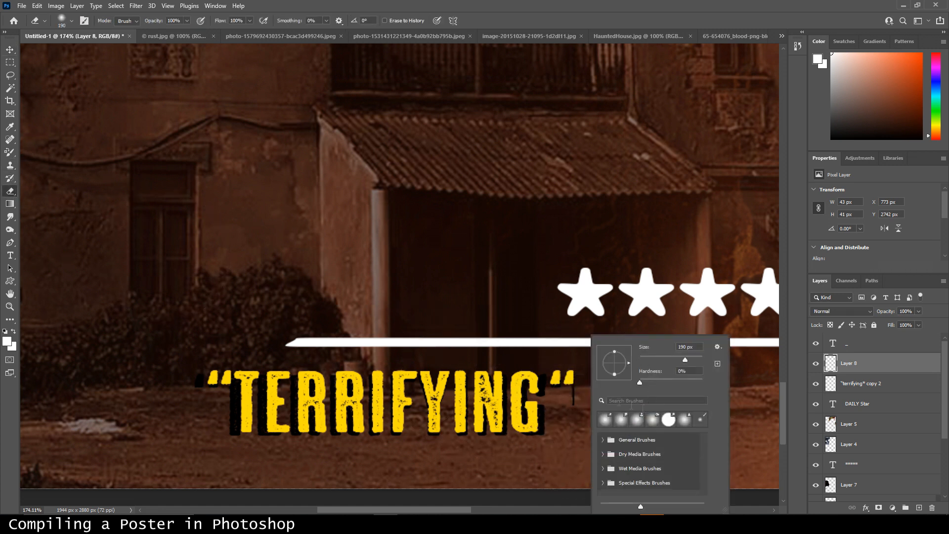
left_click_drag(665, 360, 647, 357)
left_click(647, 359)
left_click(589, 423)
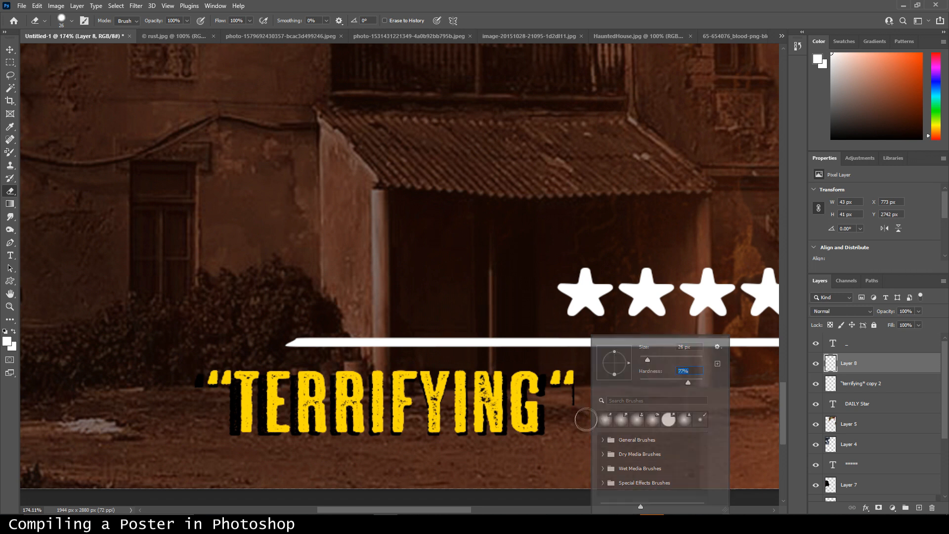
left_click_drag(594, 406, 540, 390)
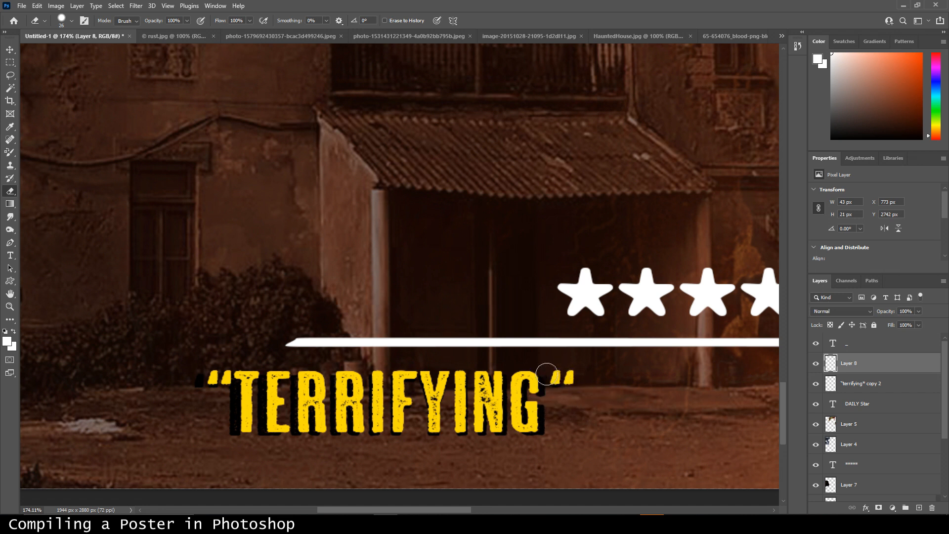
left_click(548, 380)
Step: Flip the copied quotation mark horizontally and nudge it closer to the G, at X 782 px, Y 2745 px
key("ctrl+t")
right_click(563, 379)
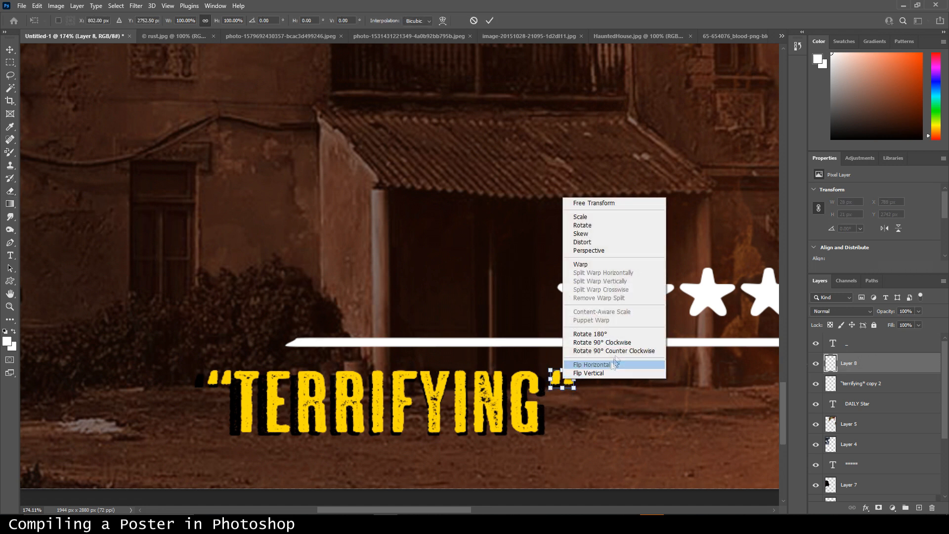
left_click(609, 364)
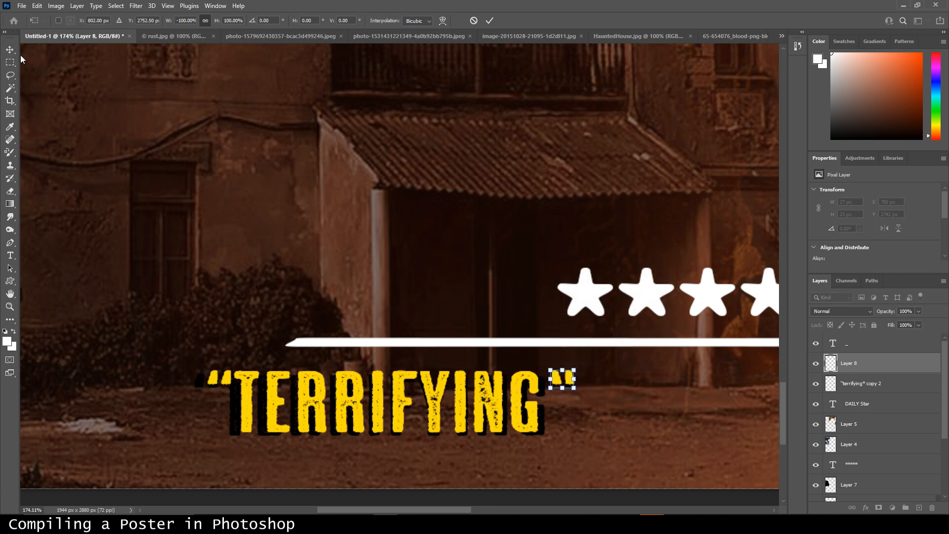
key("Return")
key("Left")
key("Left")
key("Left")
key("Left")
key("Left")
key("Left")
key("Left")
key("Down")
key("Down")
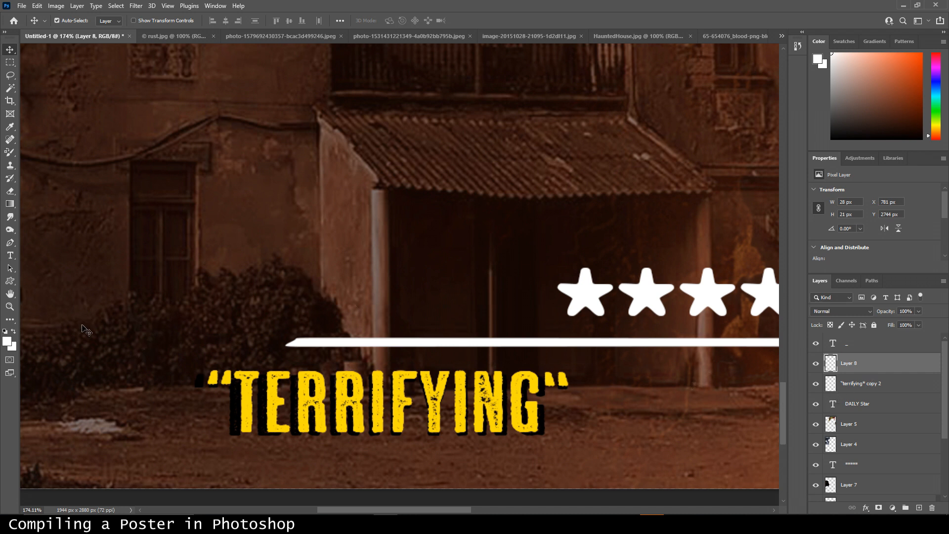
key("Right")
Step: Lasso the black shadow under the outer stroke of the closing quotation mark and copy it to a new layer
left_click(10, 307)
left_click_drag(544, 415, 692, 422)
left_click(10, 75)
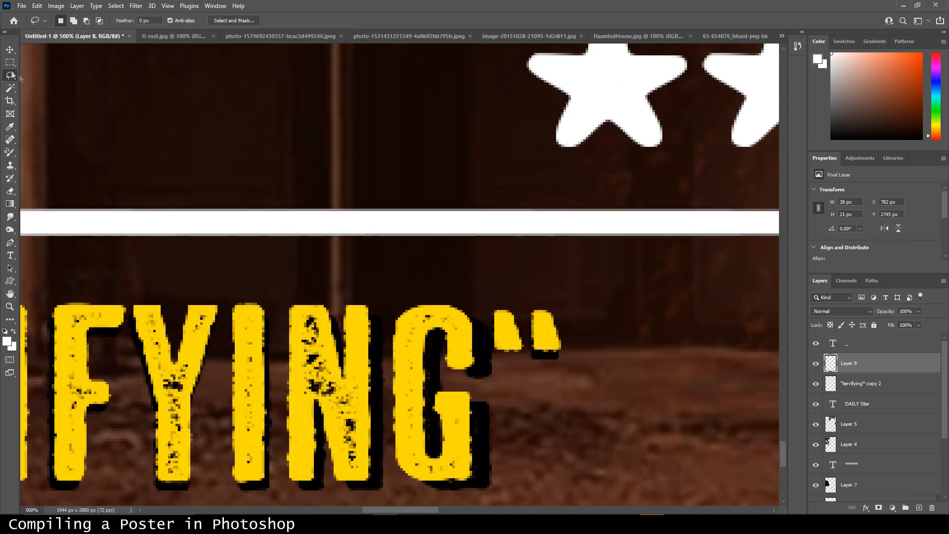
mouse_move(532, 340)
left_mouse_down()
mouse_move(557, 351)
mouse_move(543, 367)
mouse_move(531, 365)
mouse_move(529, 341)
left_mouse_up()
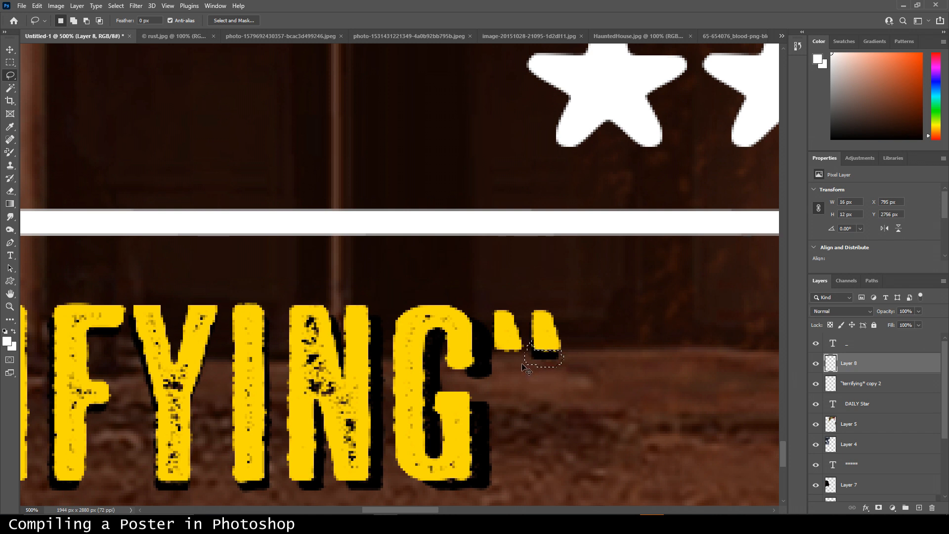
key("ctrl+j")
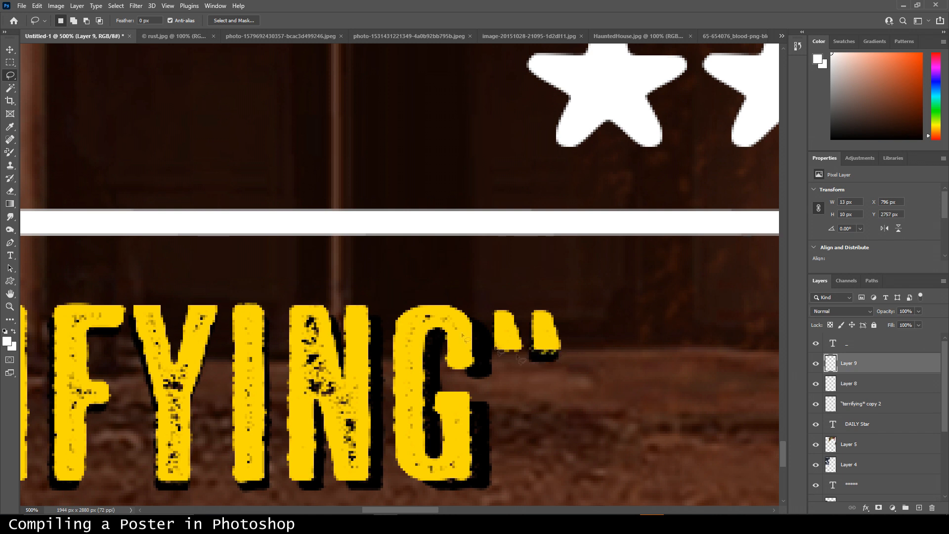
Step: Move the copied shadow piece beneath the inner stroke of the closing quotation mark, at X 781 px, Y 2756 px
key("v")
left_click(553, 355)
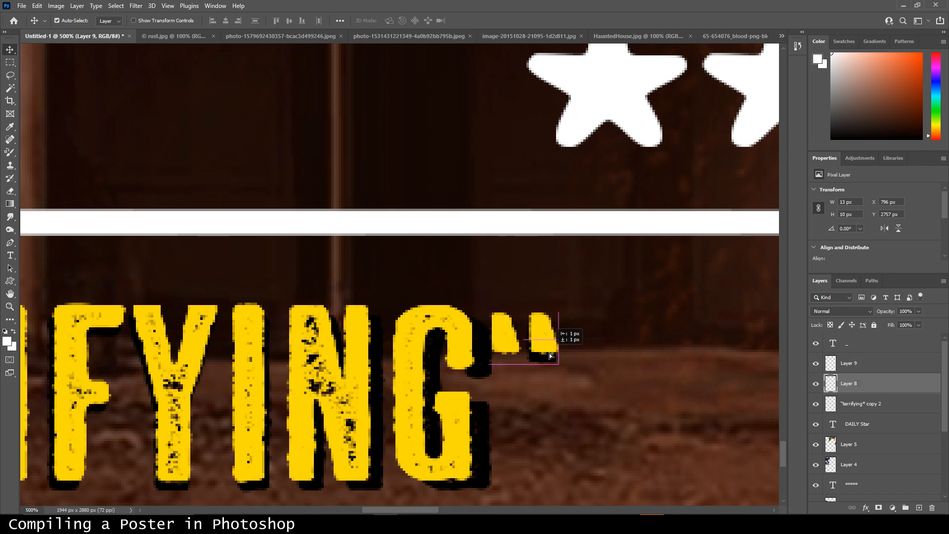
left_click(546, 355, "ctrl")
key("ctrl+t")
left_click_drag(545, 359, 509, 359)
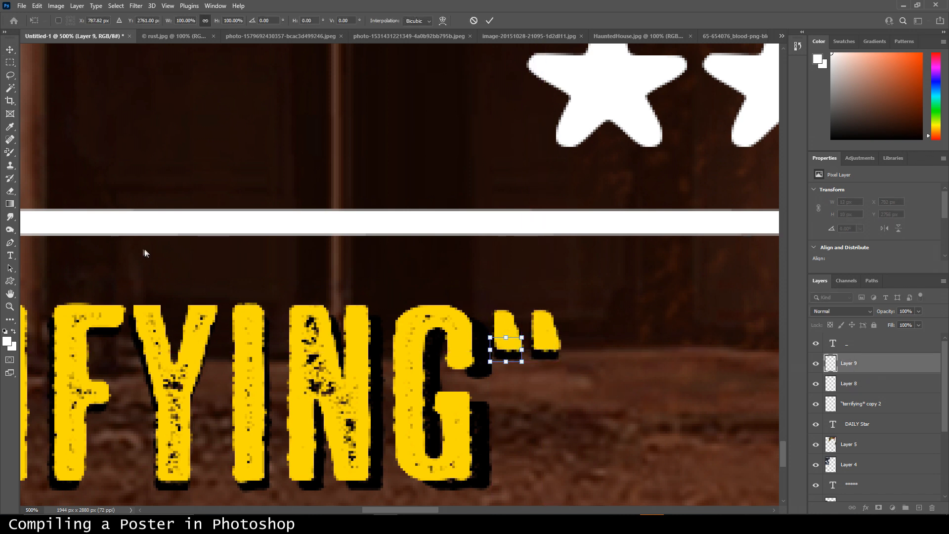
key("Return")
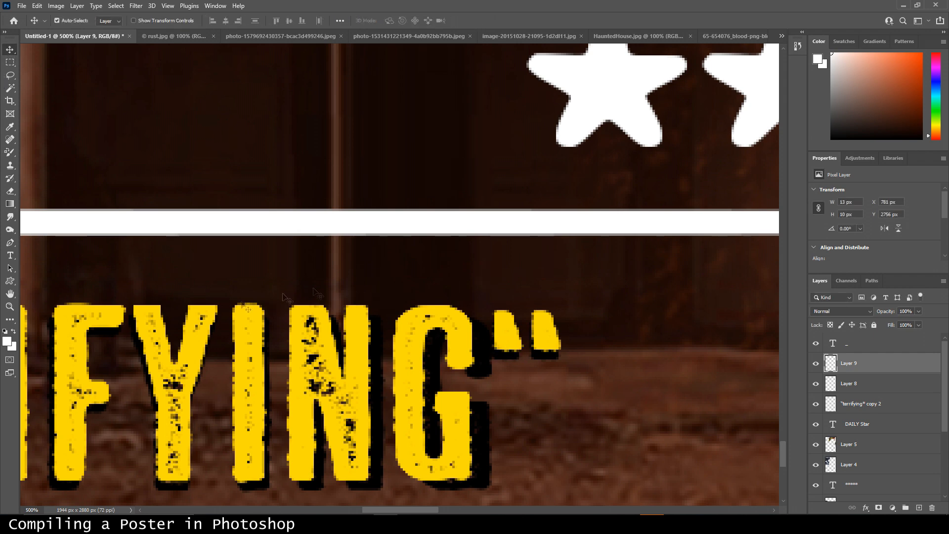
Step: Duplicate the yellow DAILY Star text layer three times
left_click(10, 307)
left_click_drag(158, 296, 114, 303)
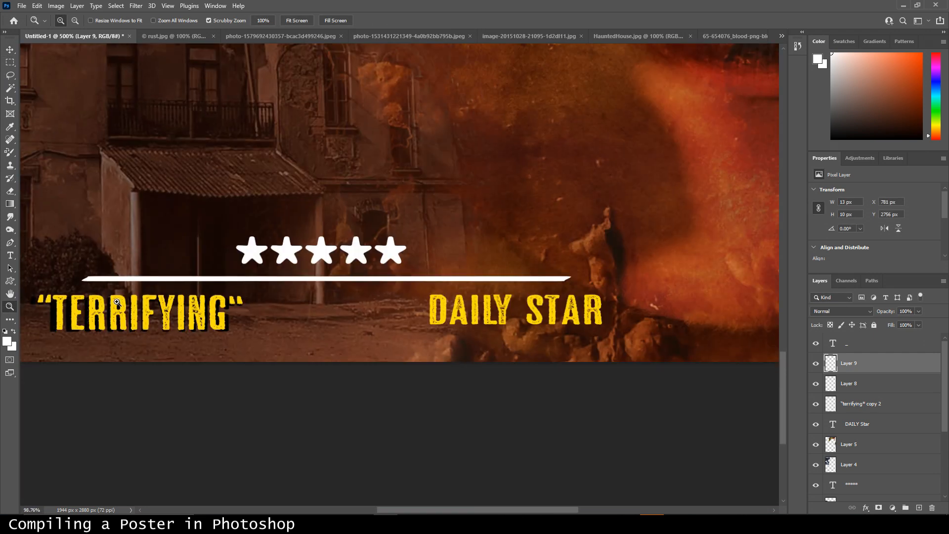
left_click_drag(350, 310, 316, 309)
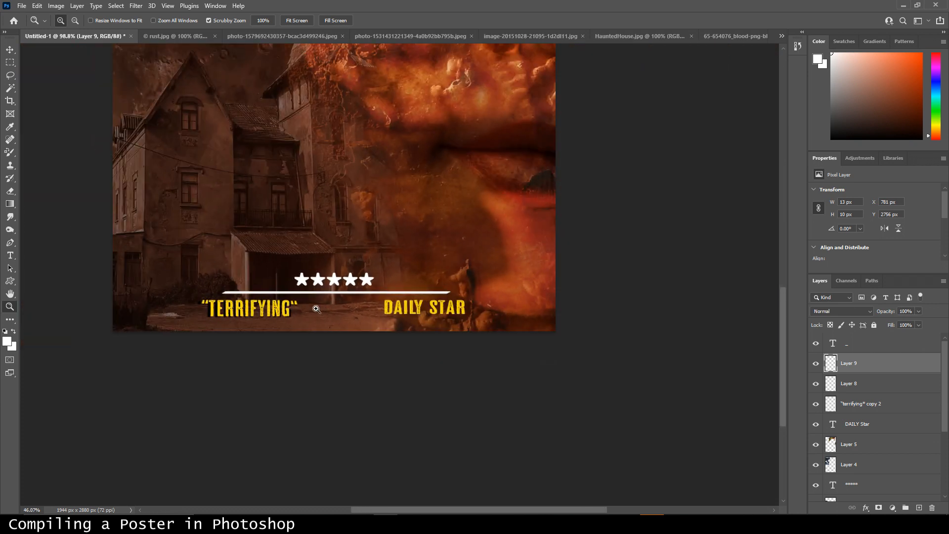
left_click(882, 390)
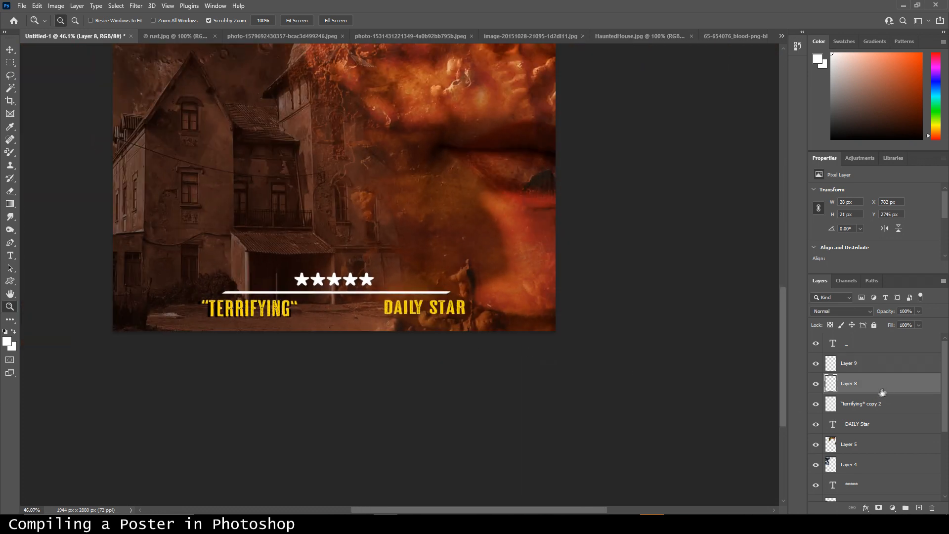
left_click(878, 423)
right_click(903, 429)
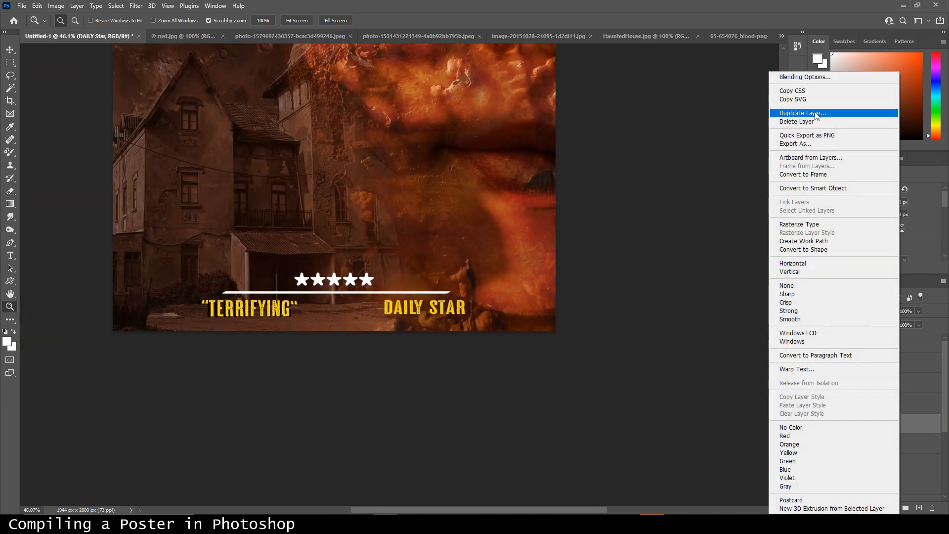
left_click(815, 115)
left_click(555, 144)
right_click(762, 161)
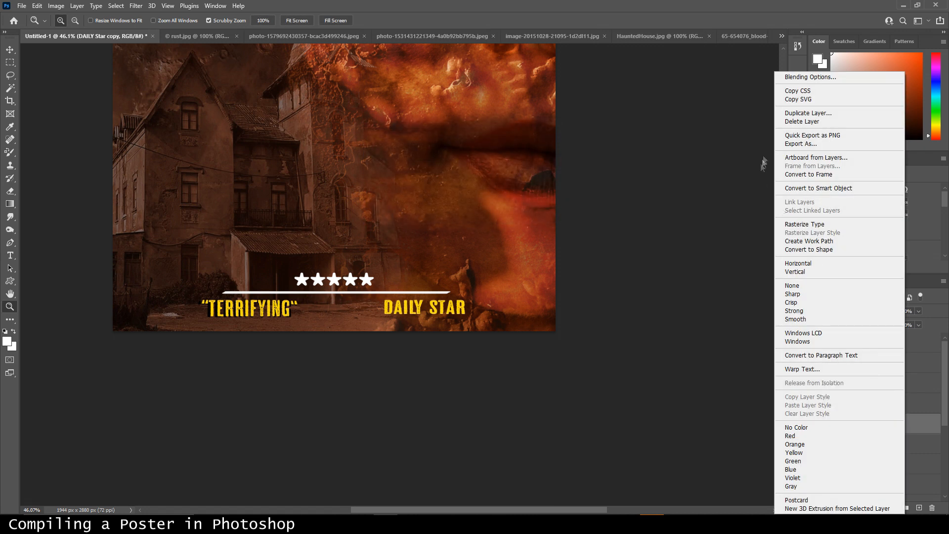
left_click(810, 113)
left_click(556, 146)
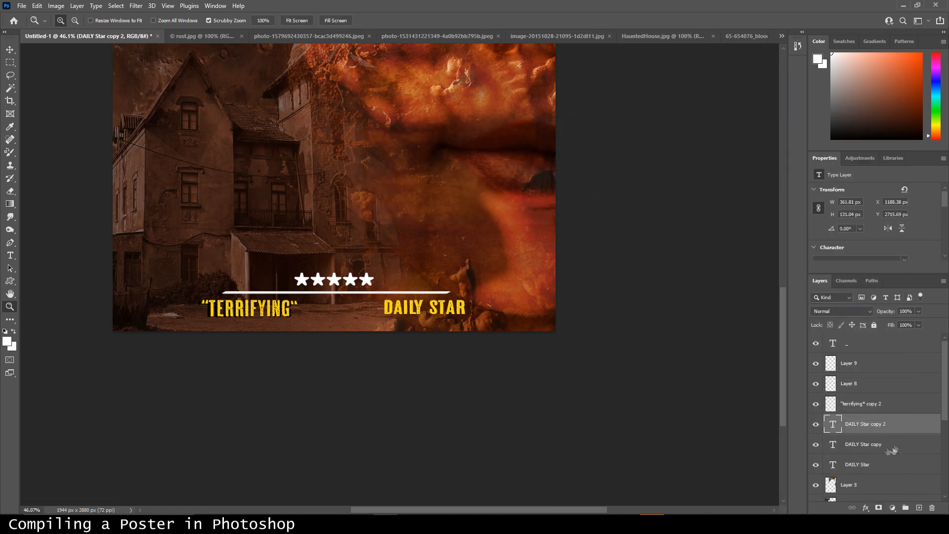
right_click(912, 429)
left_click(810, 115)
left_click(555, 145)
Step: Recolour the uppermost DAILY Star text copy black (000000)
double_click(833, 424)
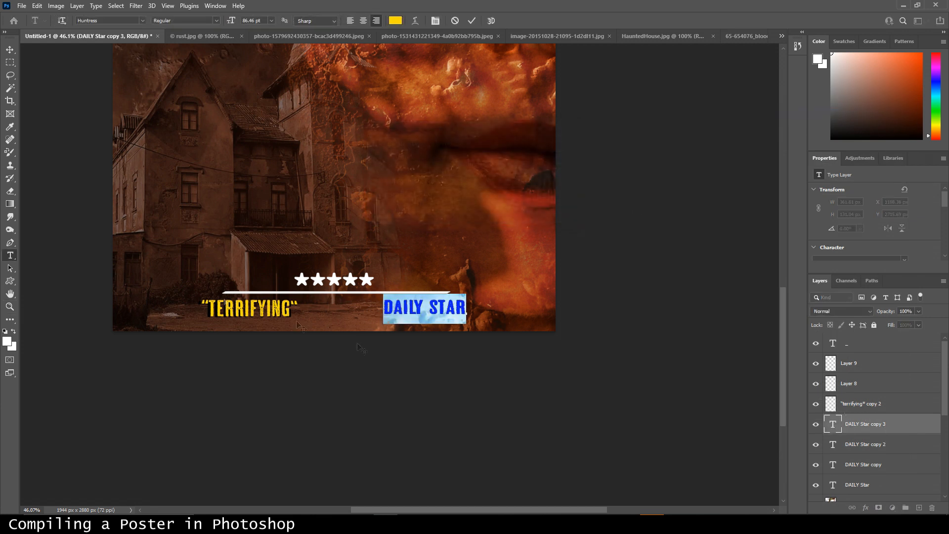
left_click(5, 346)
left_click(219, 382)
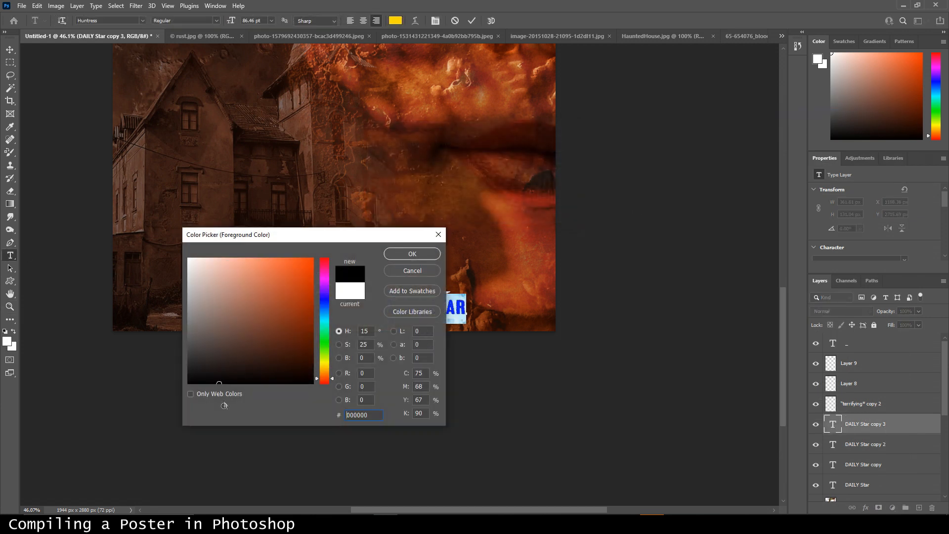
left_click(414, 253)
Step: Rasterize the three remaining yellow DAILY Star text layers together
left_click(865, 444)
key("z")
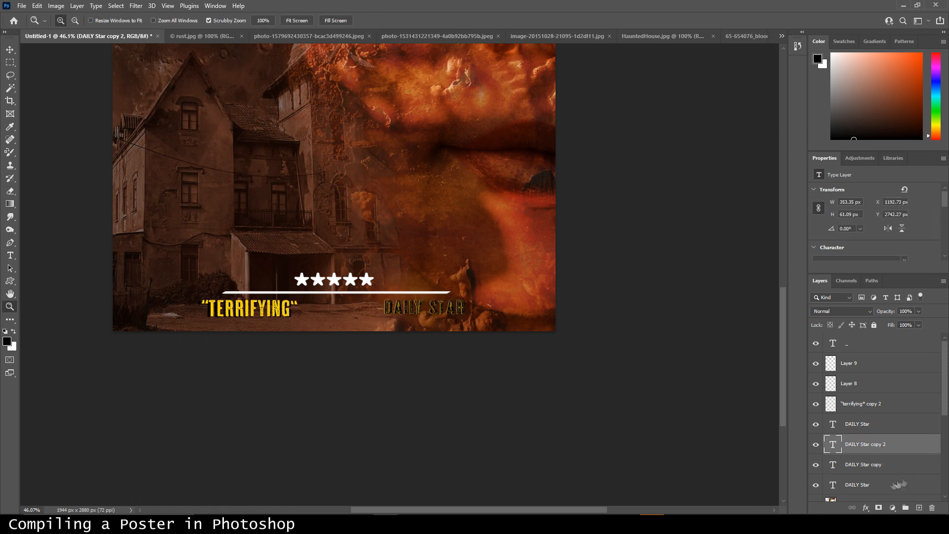
left_click(897, 483, "shift")
right_click(907, 457)
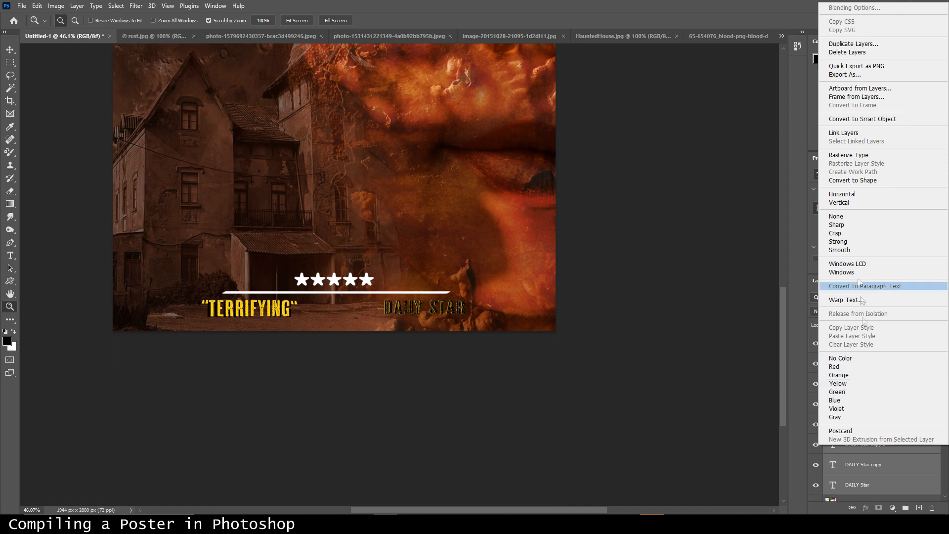
left_click(856, 155)
right_click(898, 457)
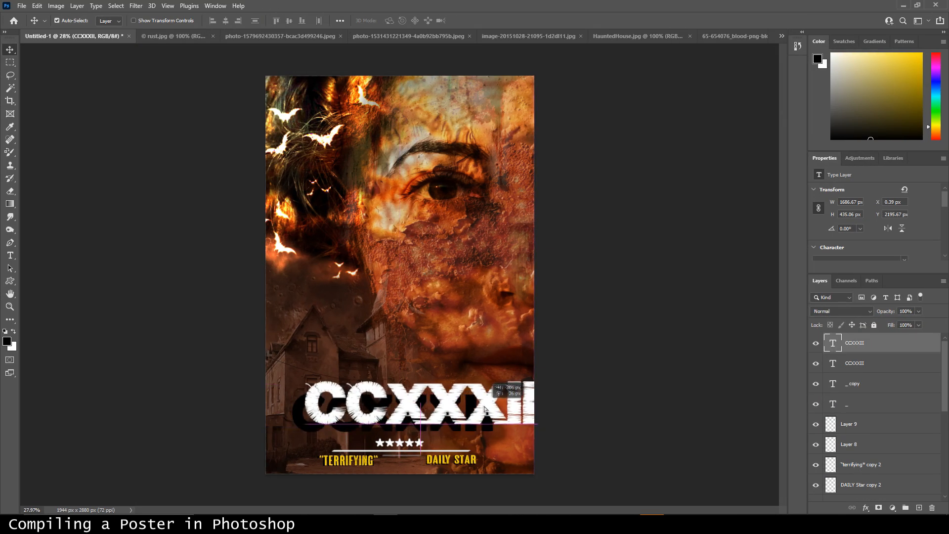
Step: Centre the white CCXXXII title horizontally on the poster and set the black CCXXXII copy's font to Base 05
left_click_drag(447, 406, 464, 410)
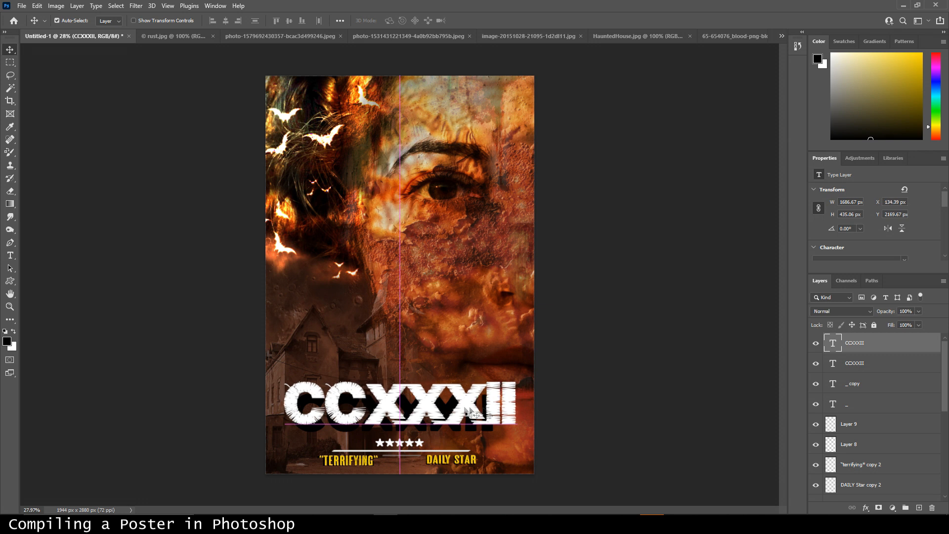
left_click(834, 366)
double_click(835, 366)
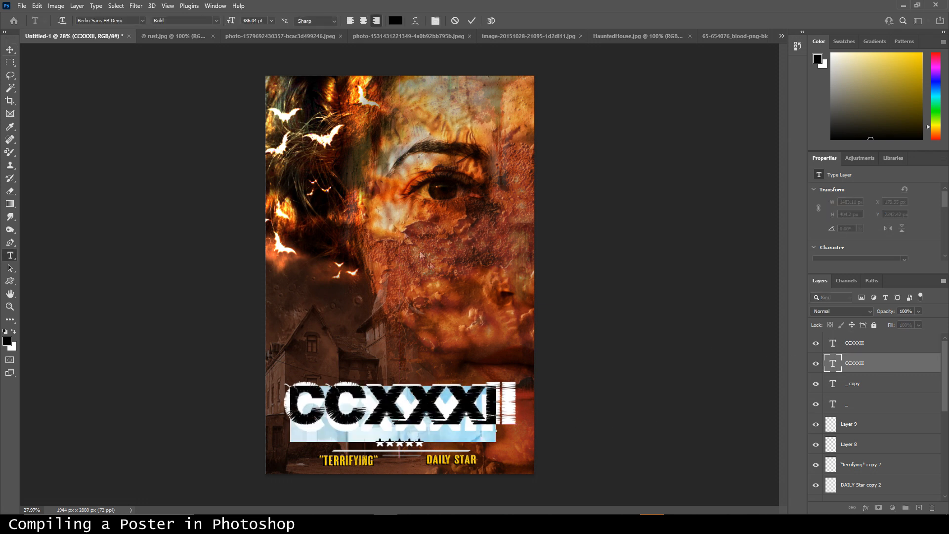
left_click(142, 21)
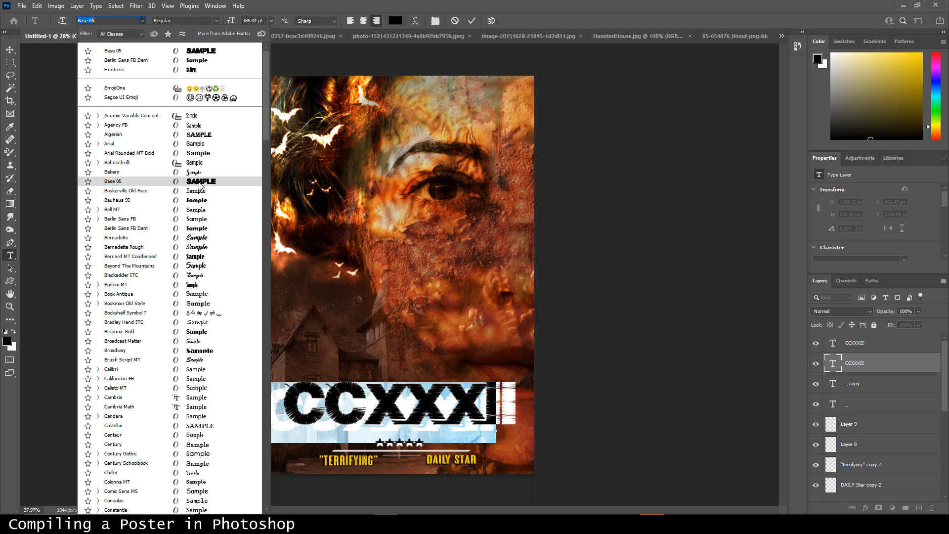
left_click(131, 184)
Step: Move the black CCXXXII copy behind and slightly below the white title as its shadow, at X 124.6 px, Y 2208.03 px
left_click(10, 50)
left_click_drag(415, 410, 423, 414)
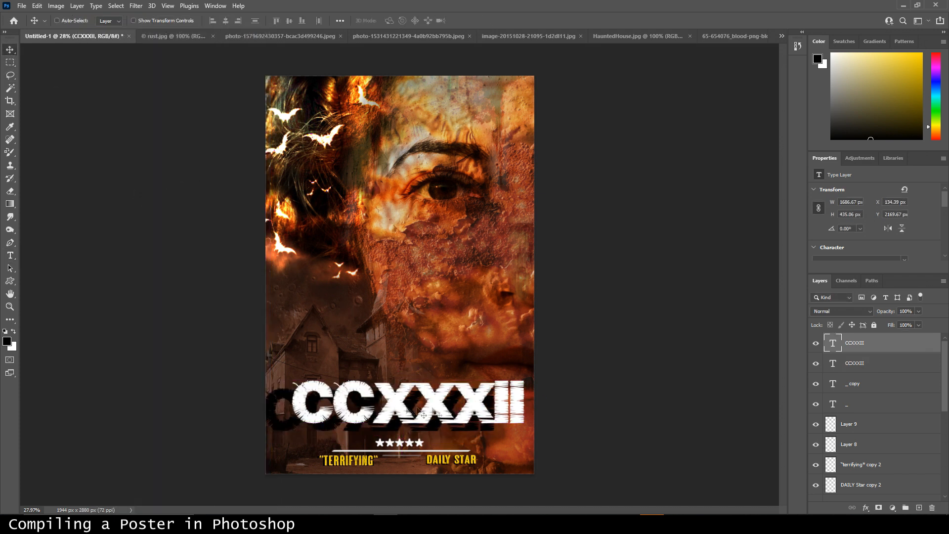
left_click(903, 364)
key("ctrl+t")
left_click_drag(411, 422, 432, 424)
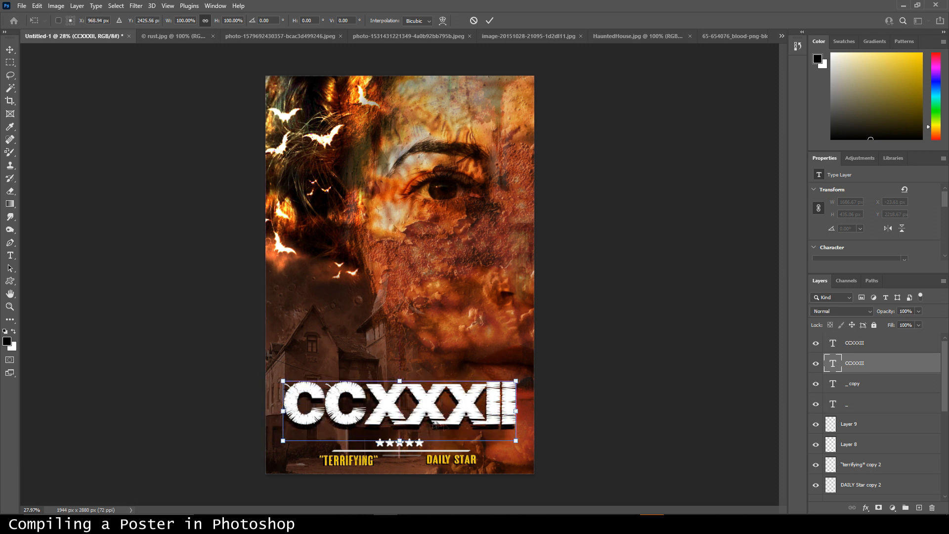
left_click(10, 50)
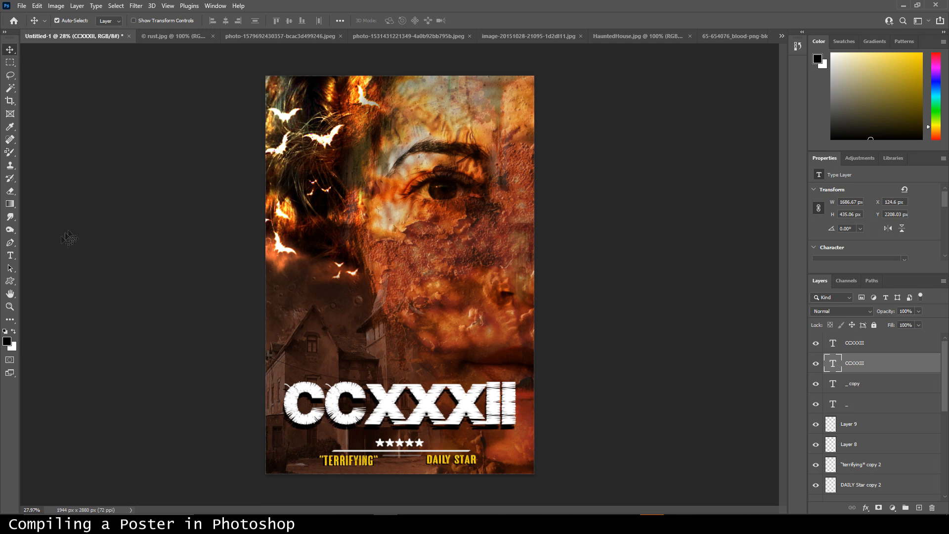
Step: Start a new 72 pt Base 05 text line above the house and clear its placeholder text
left_click(10, 255)
left_click(329, 273)
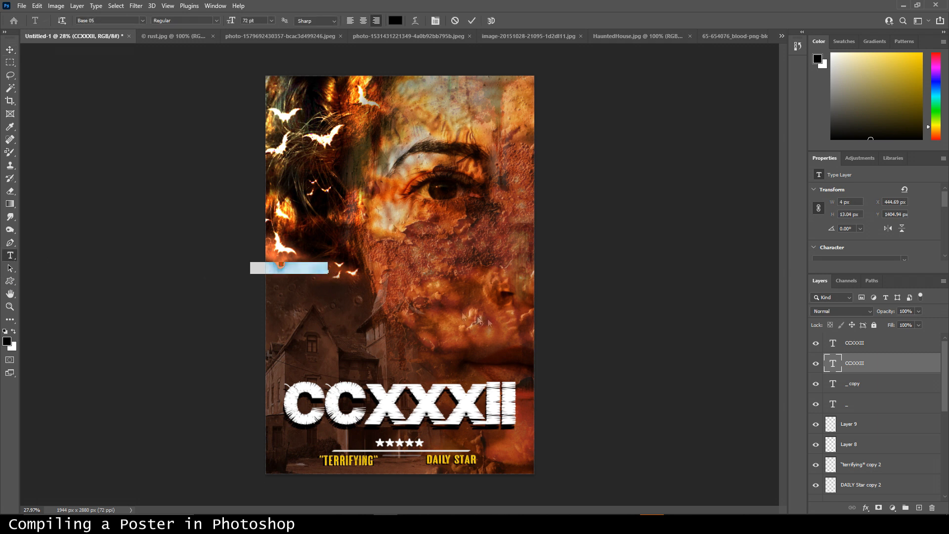
key("BackSpace")
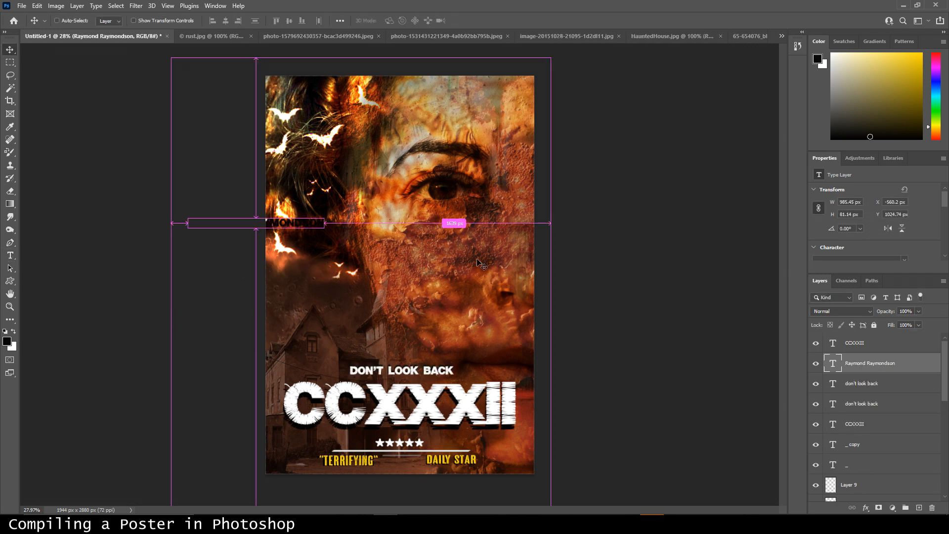
Step: Move the actor-name text to the poster's upper-left corner, at X 43.72 px, Y 34.96 px, and recolour it white (ffffff)
left_click_drag(296, 225, 395, 90)
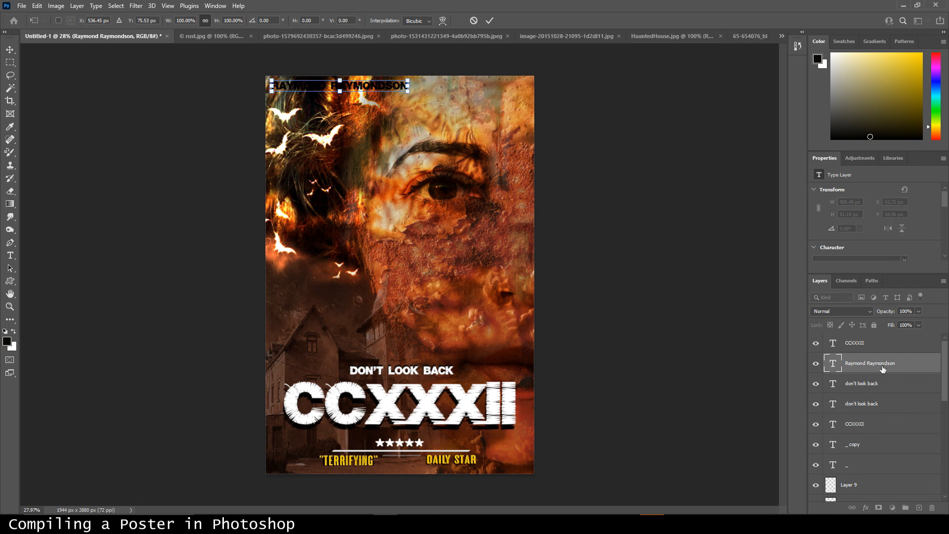
key("Return")
double_click(832, 363)
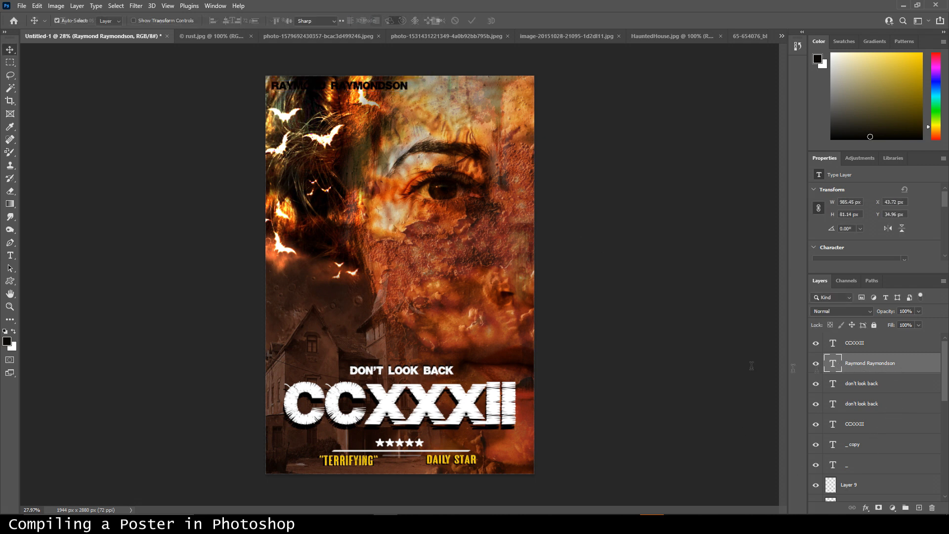
left_click(7, 341)
type("ffffff")
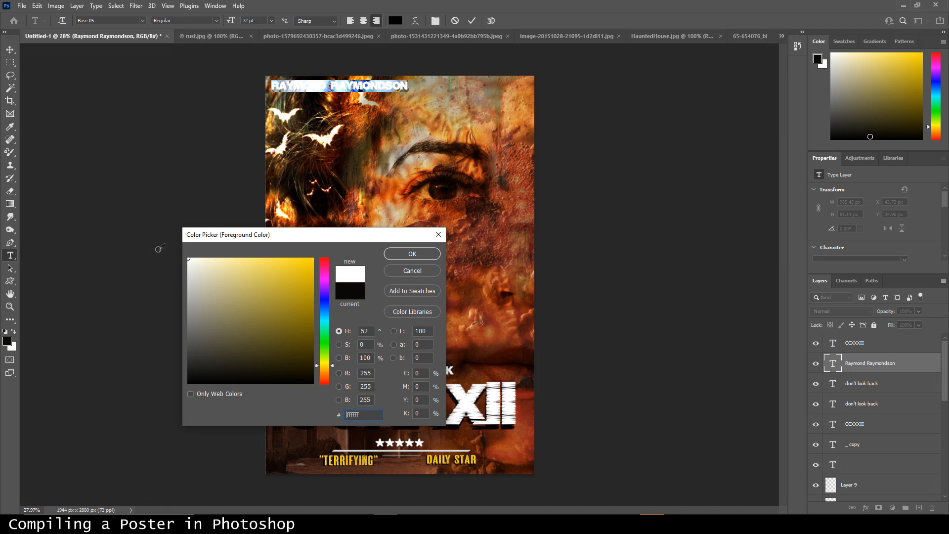
left_click(396, 254)
left_click(9, 51)
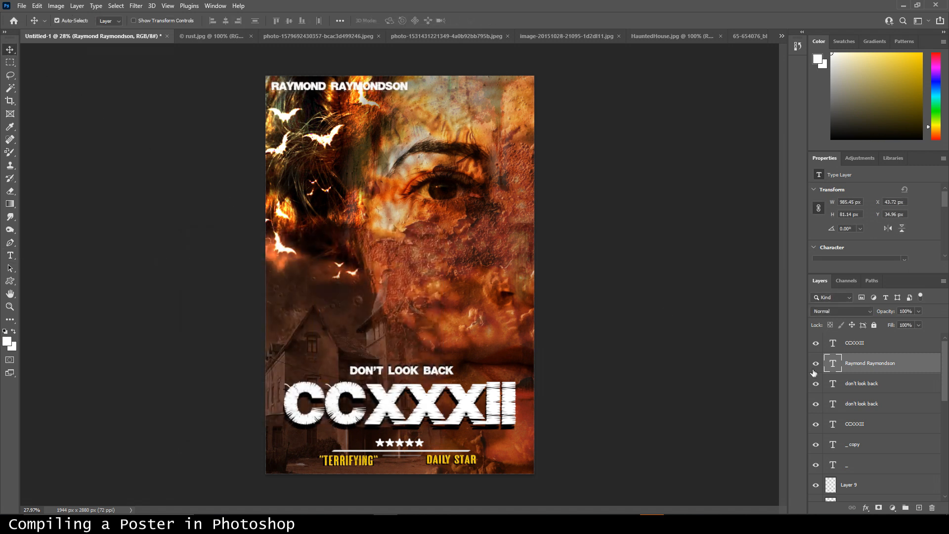
Step: Duplicate the white actor-name text layer
right_click(905, 369)
left_click(840, 113)
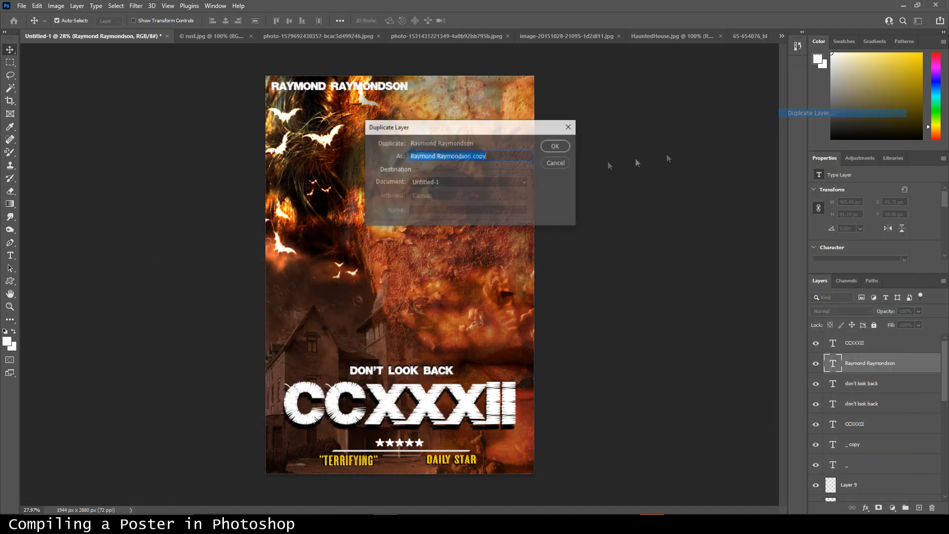